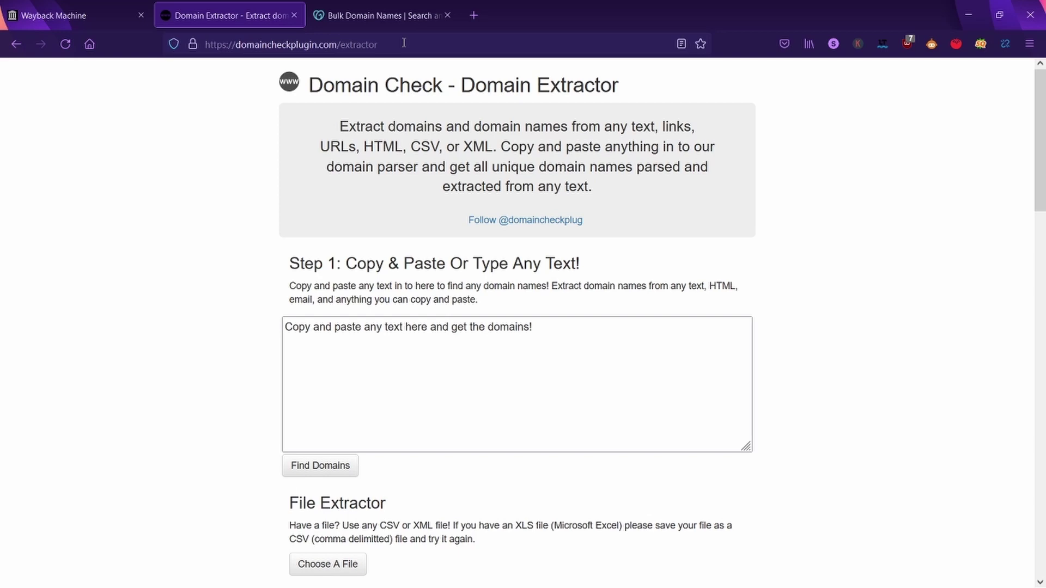
# Paste the copied Wayback Machine results into the Domain Extractor's text area and find the domains in them
pyautogui.click(493, 334)
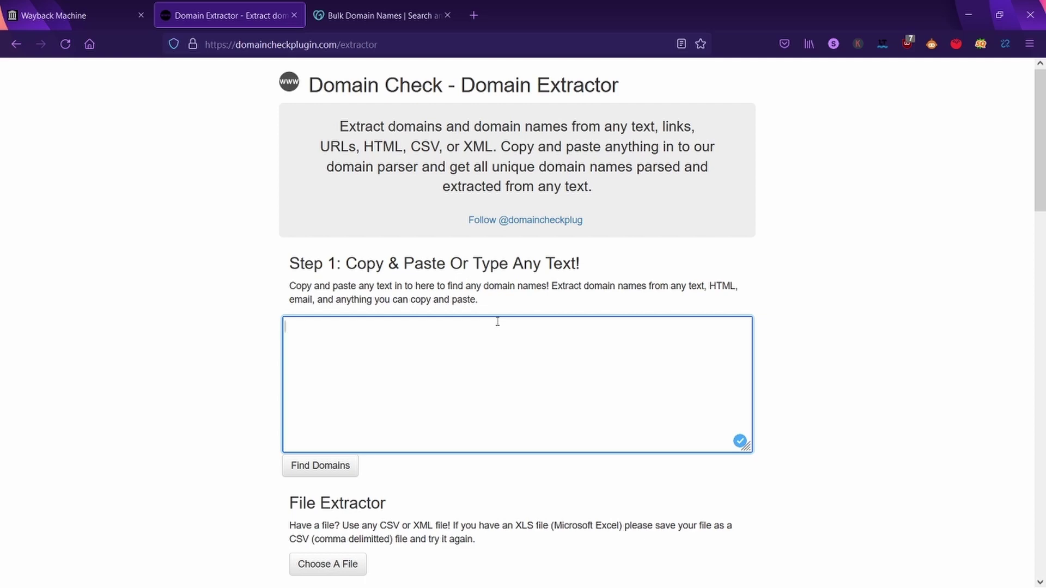
pyautogui.hotkey('ctrl', 'v')
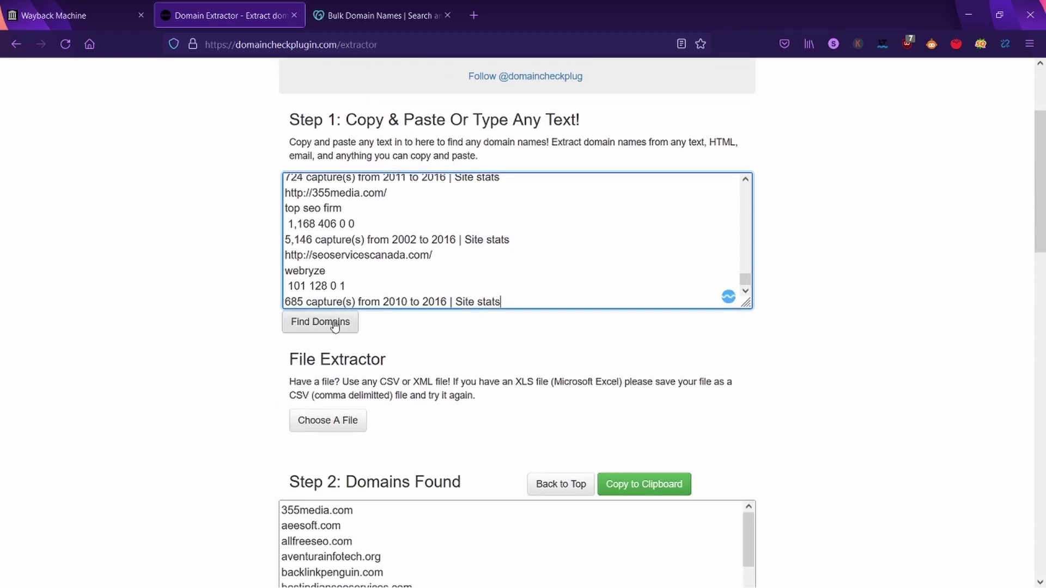
pyautogui.click(335, 326)
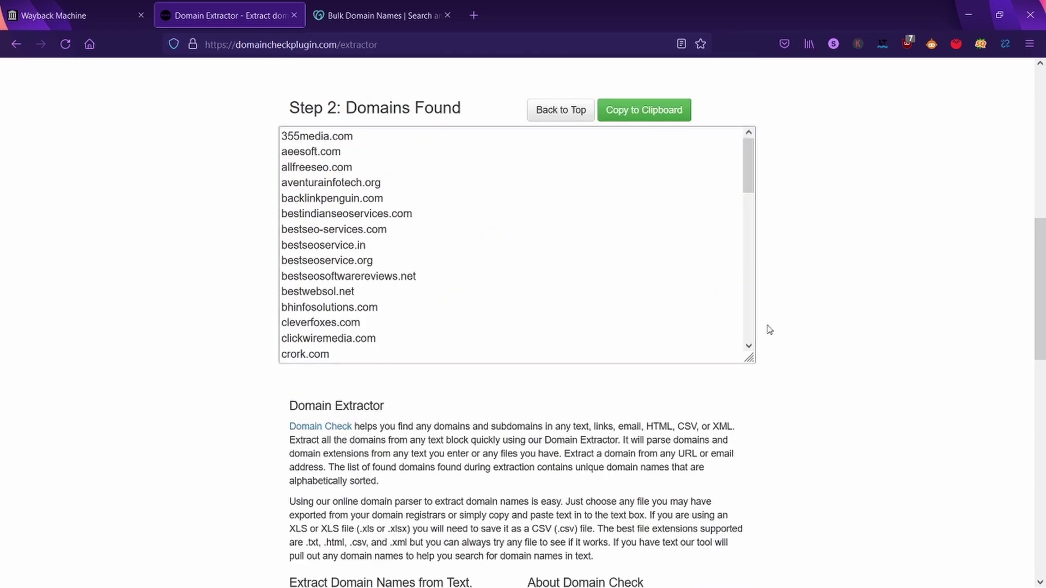
pyautogui.scroll(6, 771, 327)
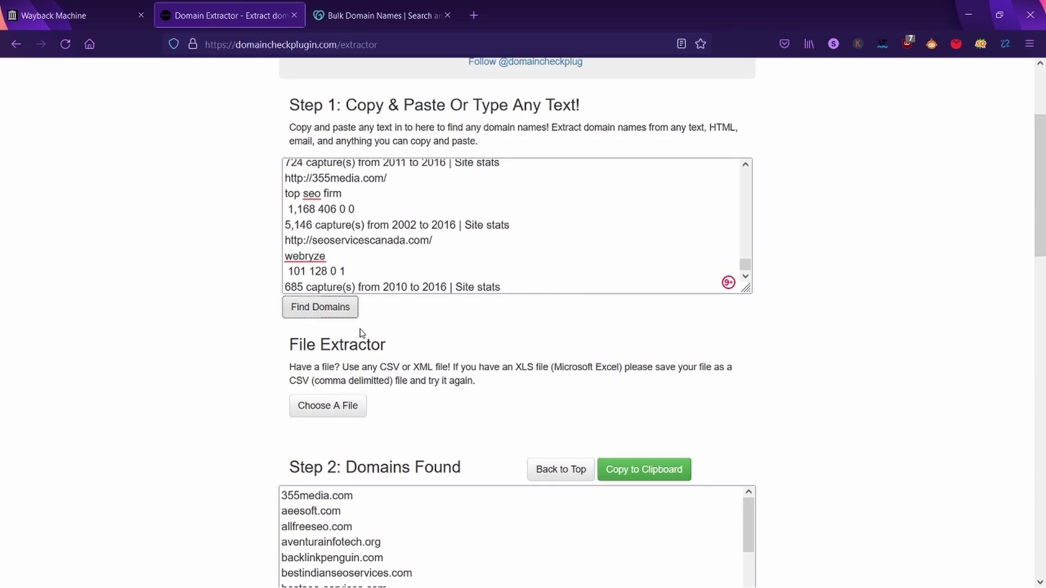
pyautogui.scroll(-5, 313, 319)
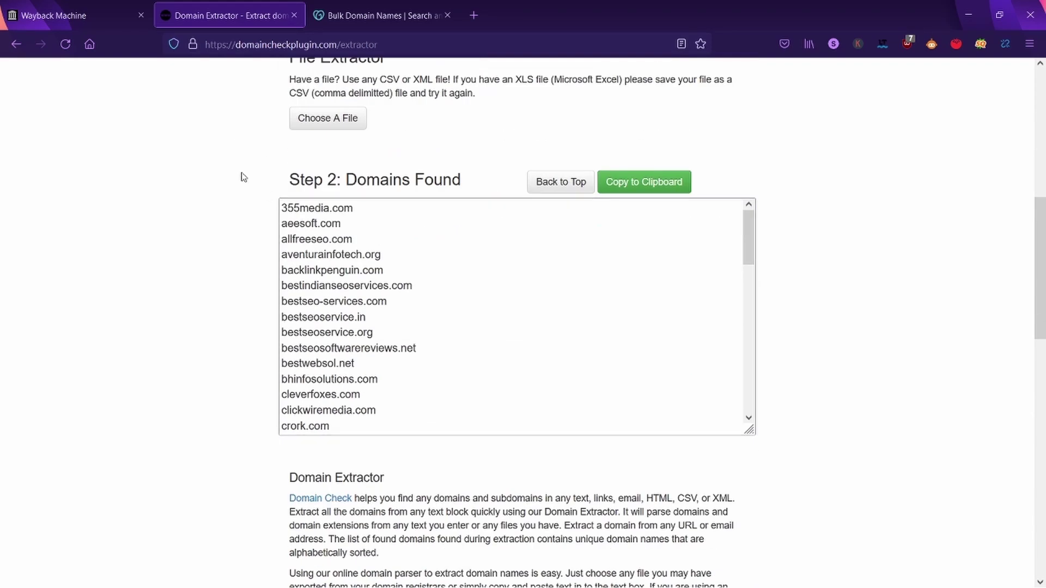
# Select the entire list of found domains and copy it
pyautogui.moveTo(293, 209); pyautogui.dragTo(387, 439)
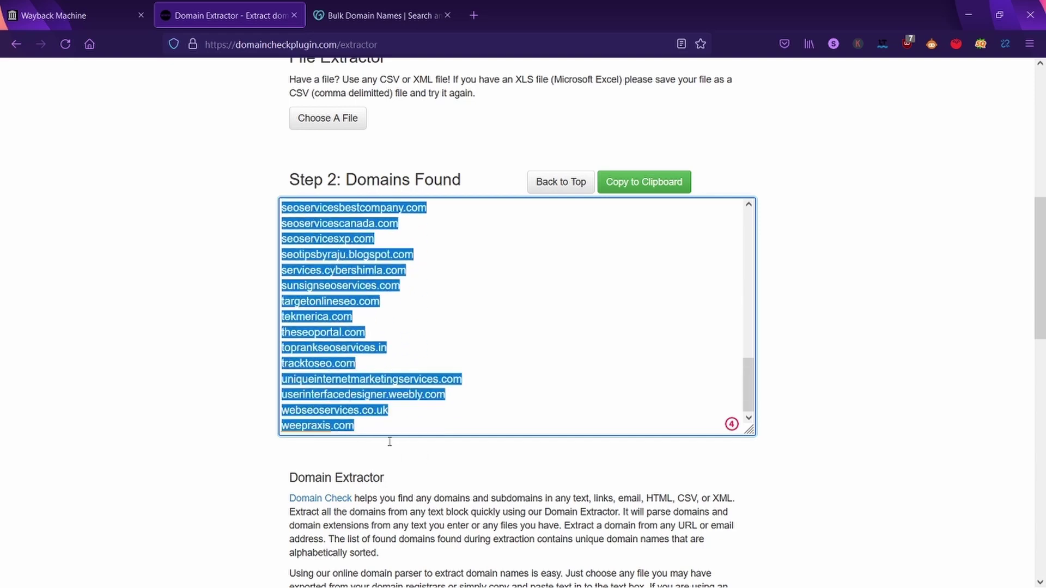
pyautogui.scroll(12, 390, 390)
pyautogui.scroll(2, 391, 390)
pyautogui.click(391, 374)
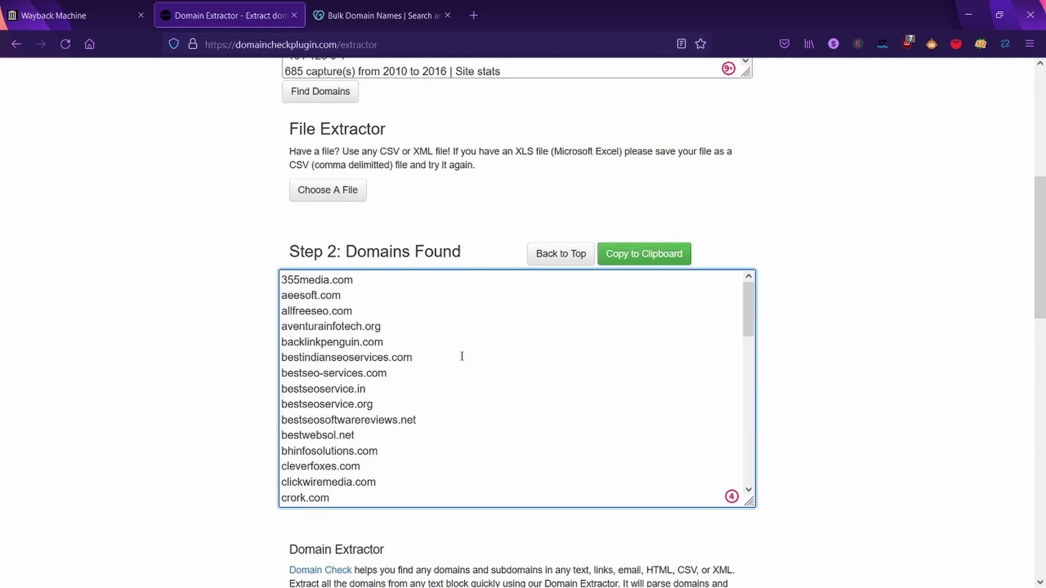
pyautogui.hotkey('ctrl', 'a')
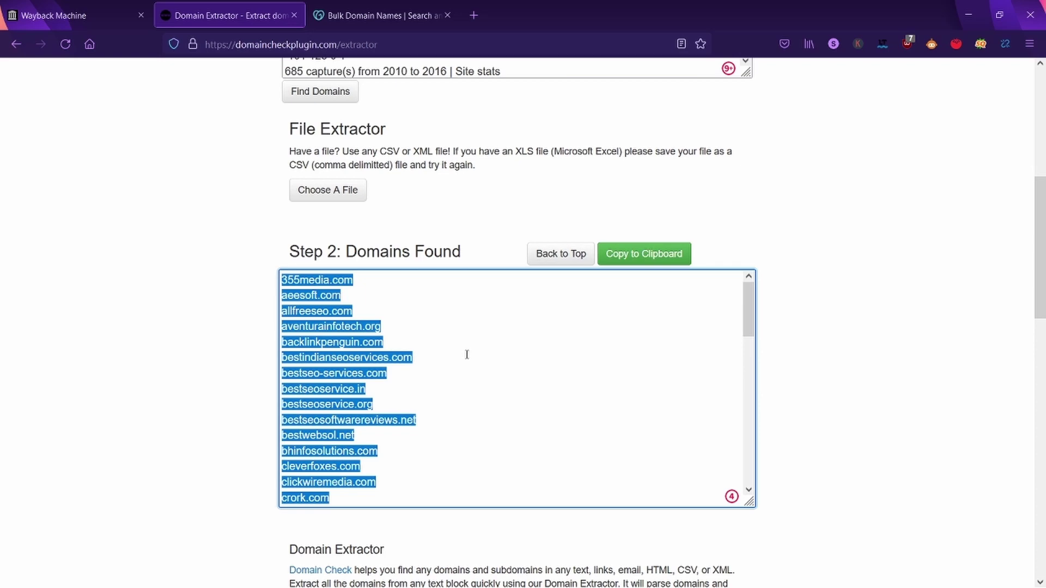
# Run a GoDaddy bulk domain search on the copied domain list and review the available domains and their prices
pyautogui.click(385, 18)
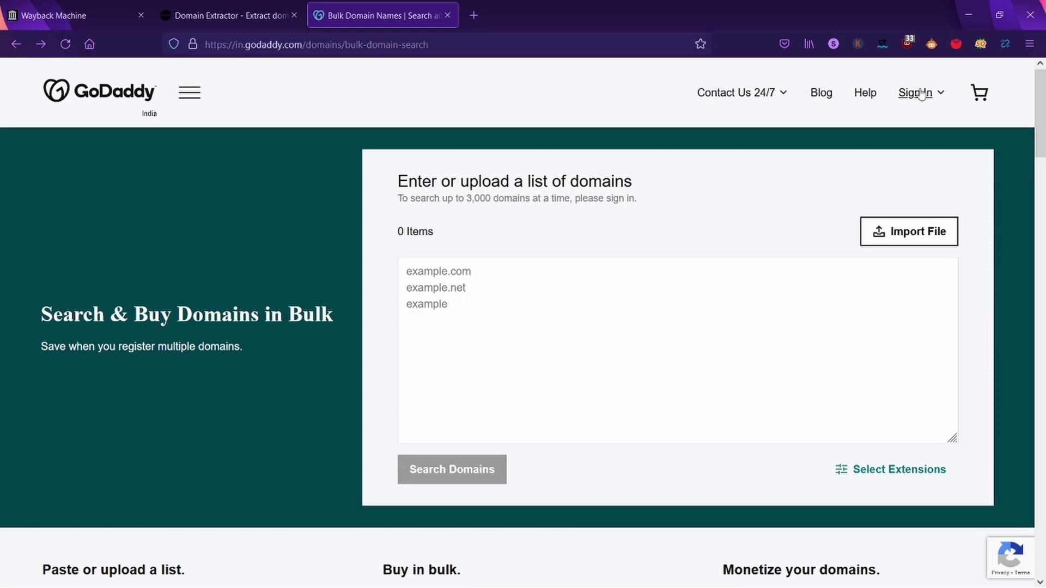
pyautogui.click(555, 298)
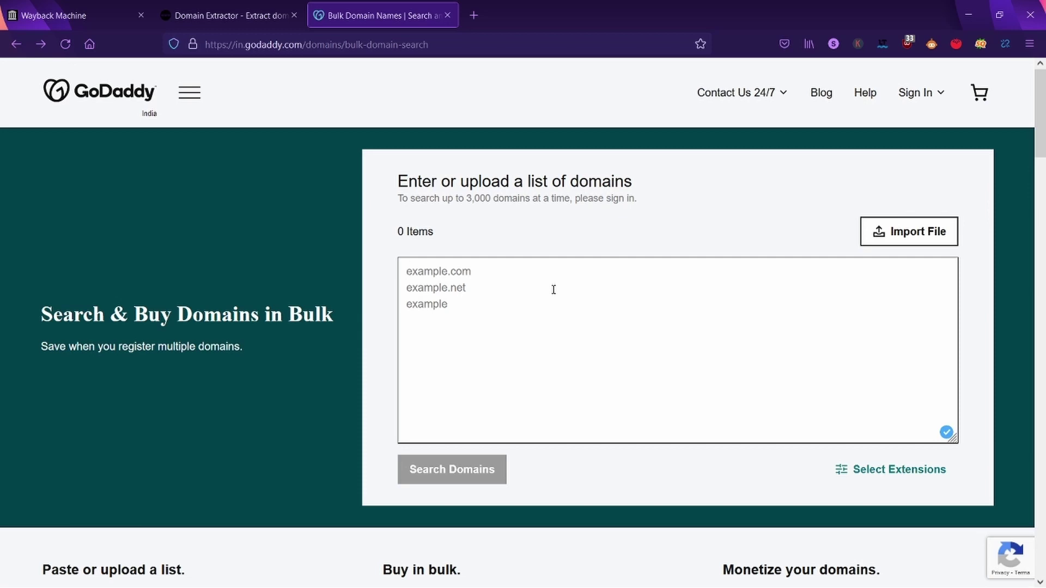
pyautogui.hotkey('ctrl', 'v')
pyautogui.scroll(-2, 496, 472)
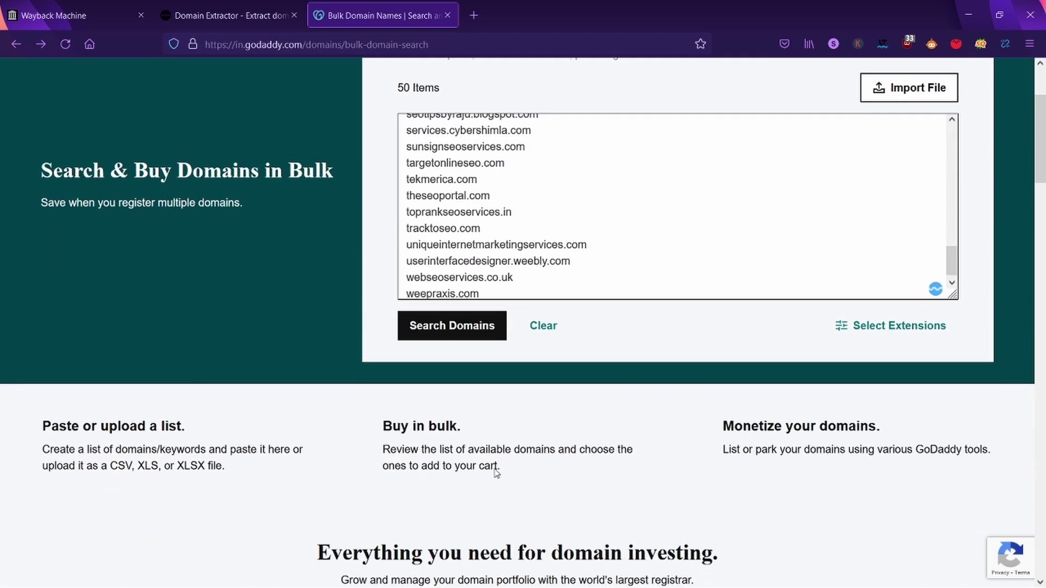
pyautogui.click(458, 329)
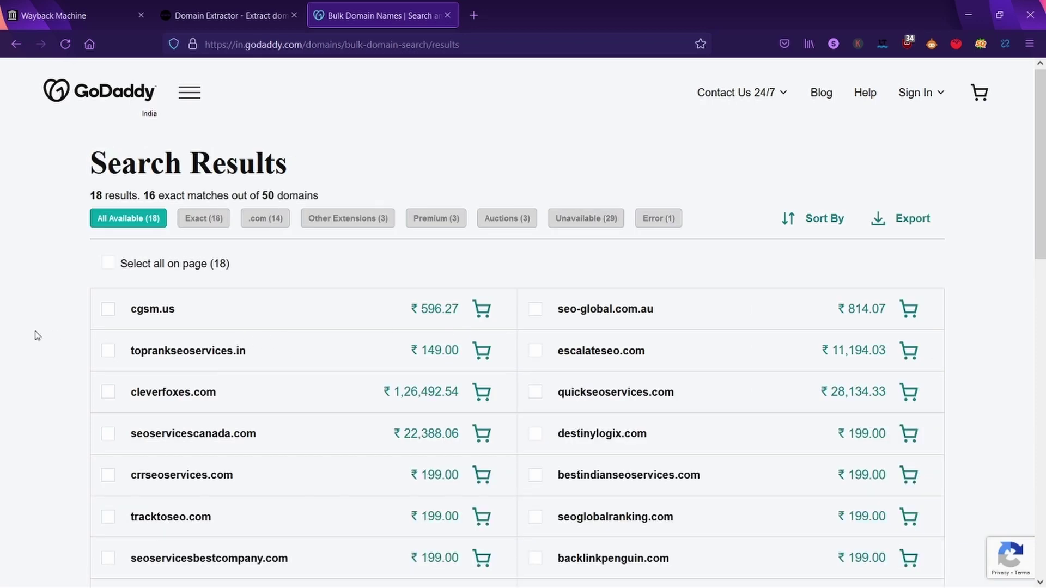
pyautogui.scroll(-3, 37, 333)
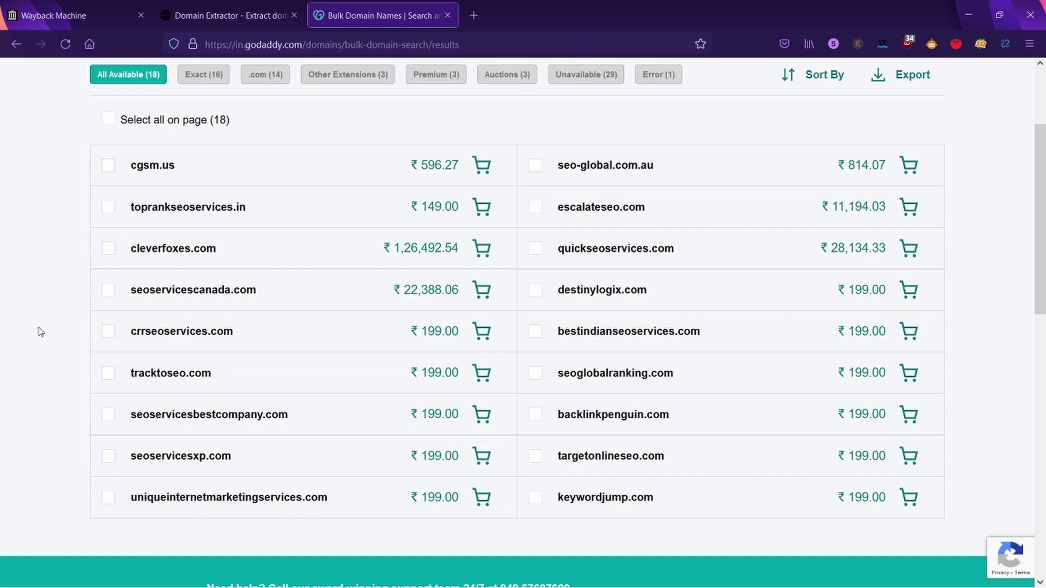
pyautogui.scroll(1, 39, 331)
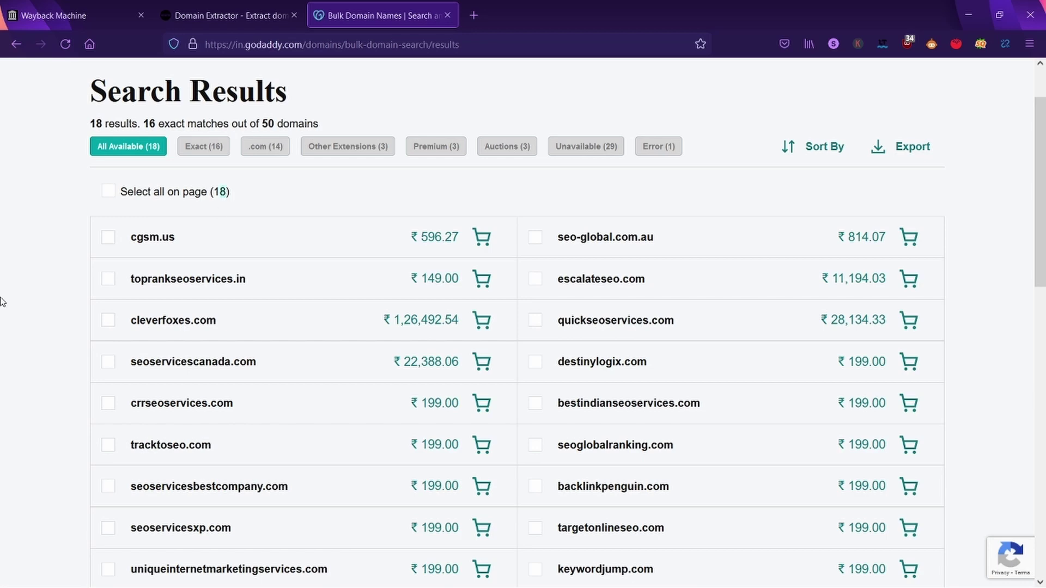
pyautogui.scroll(-1, 3, 301)
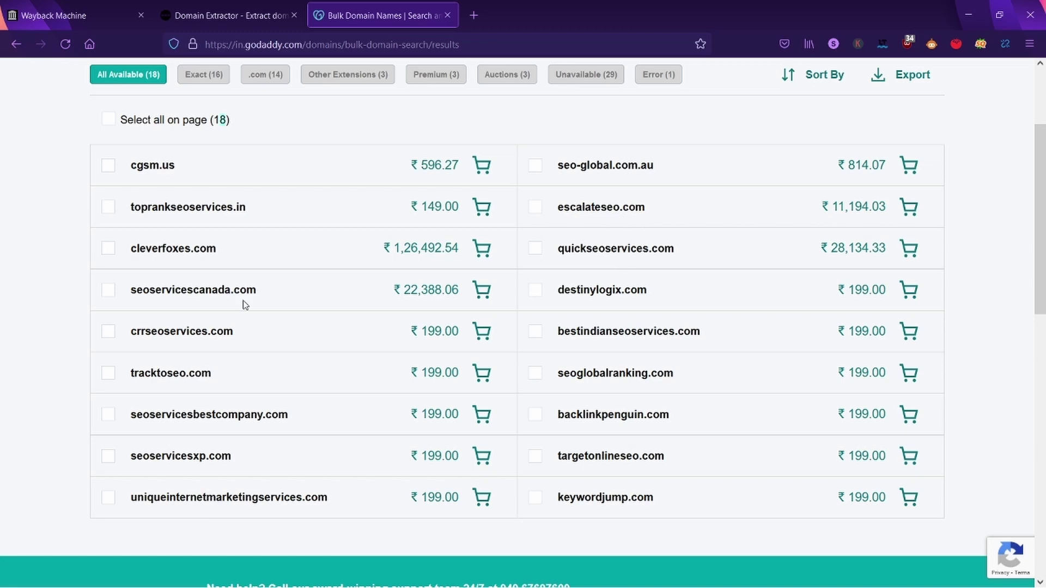
pyautogui.scroll(2, 245, 306)
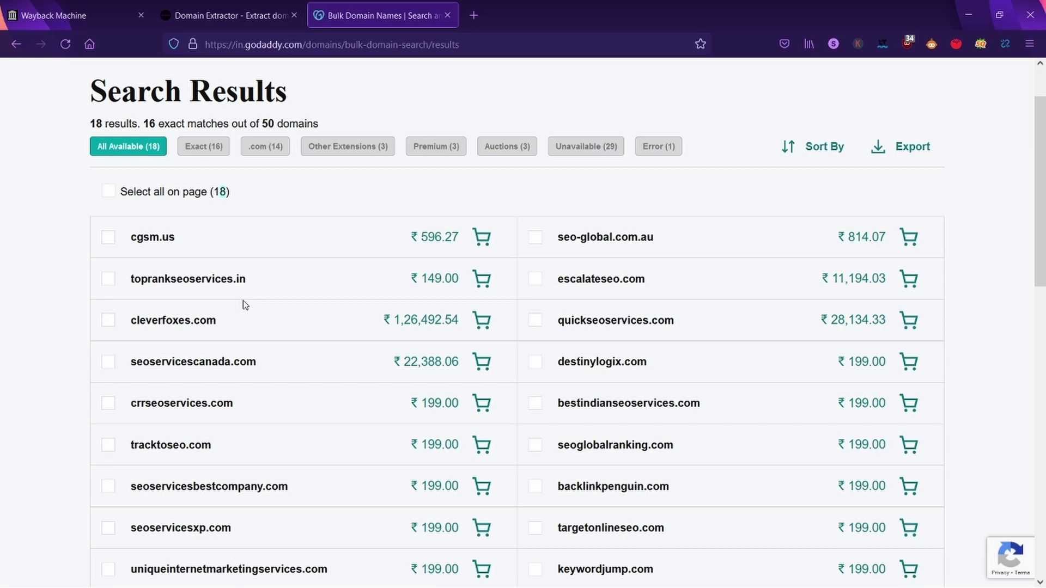
pyautogui.scroll(-2, 244, 305)
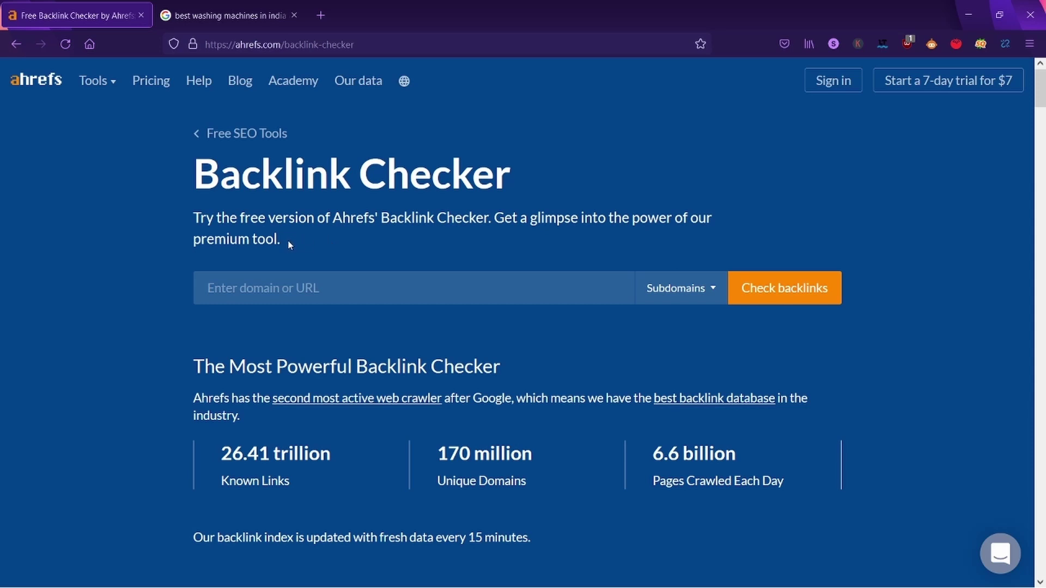
# From the Google results for "best washing machines in india under 20000", open the tophomeappliances.in article
pyautogui.click(279, 5)
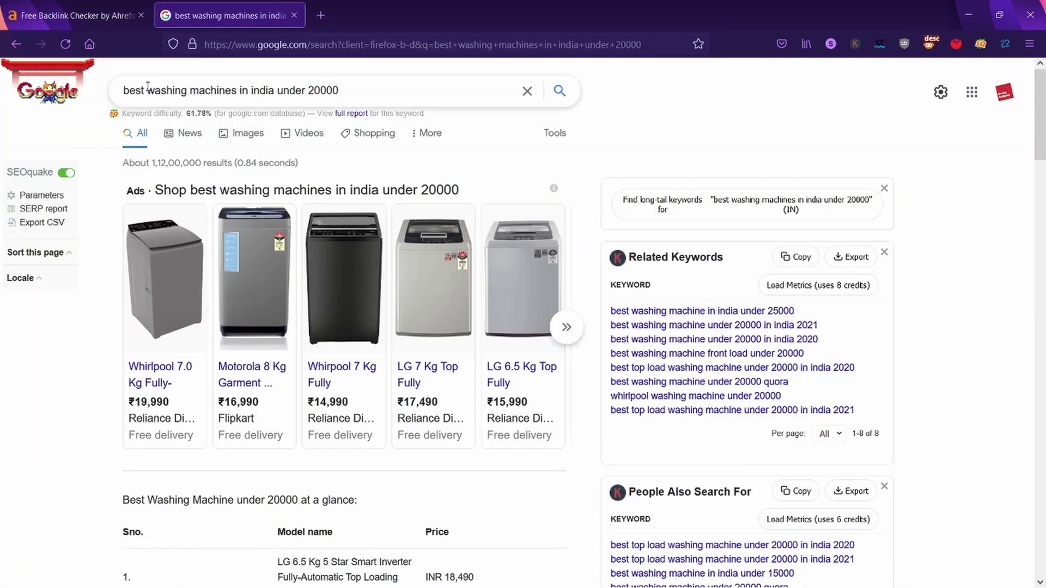
pyautogui.moveTo(127, 91); pyautogui.dragTo(341, 91)
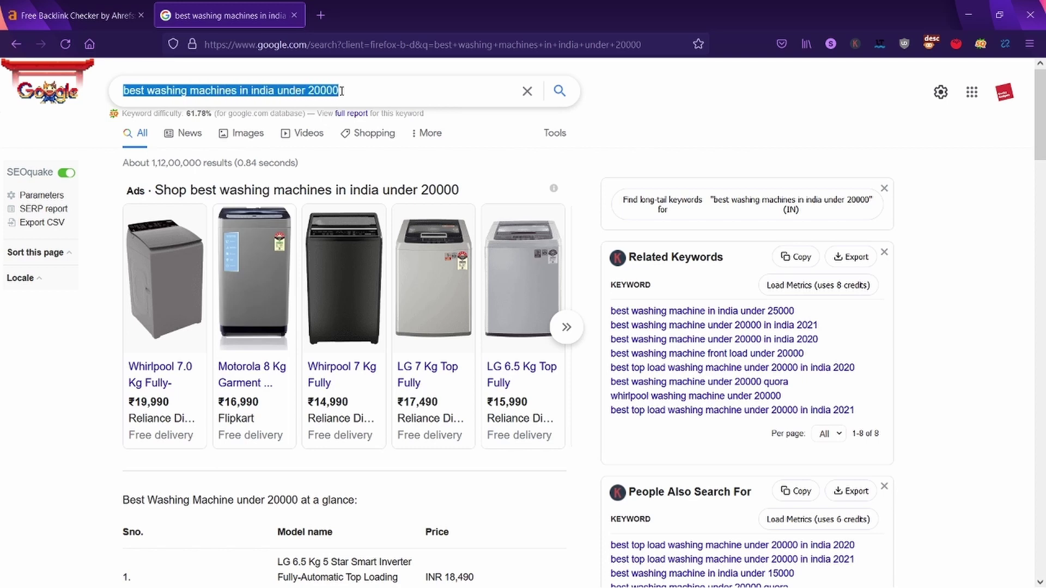
pyautogui.click(342, 91)
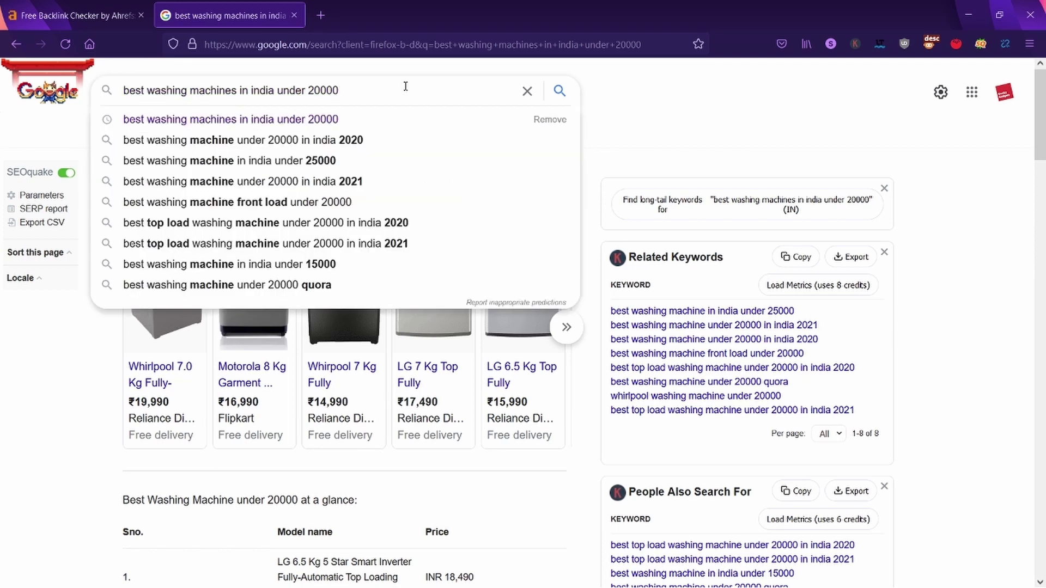
pyautogui.click(669, 112)
pyautogui.scroll(-15, 428, 308)
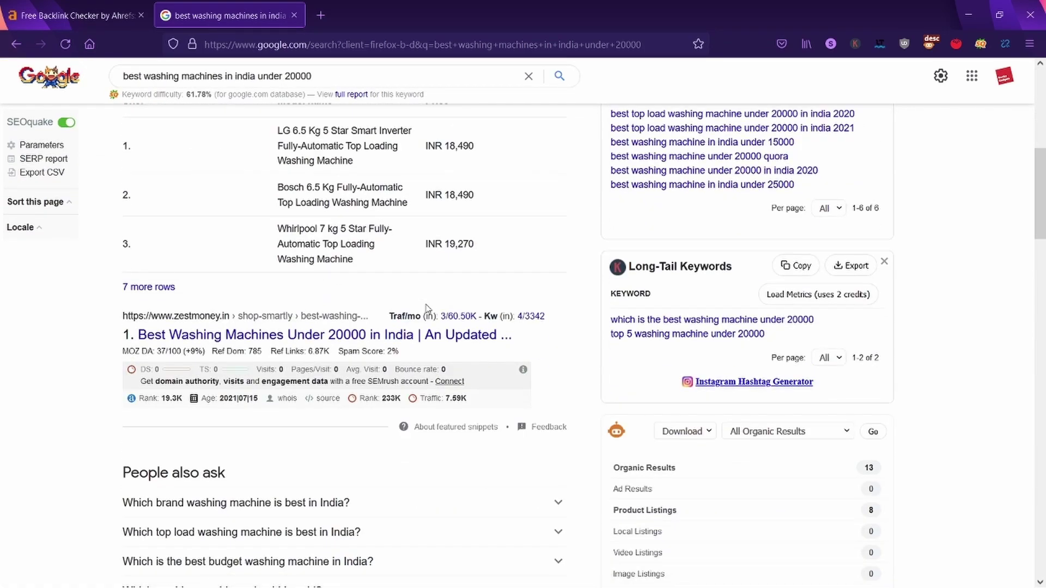
pyautogui.scroll(-5, 428, 309)
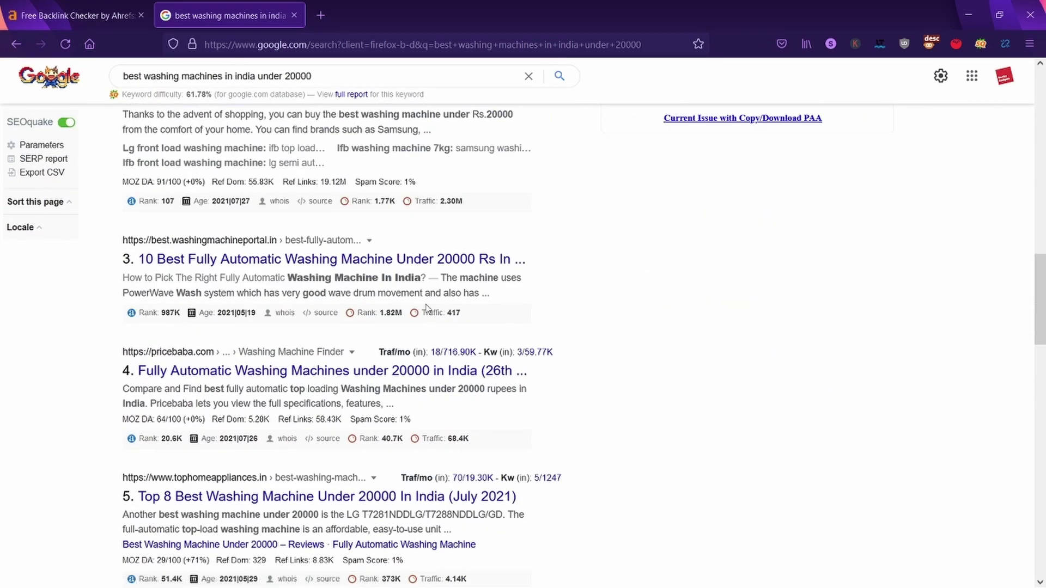
pyautogui.scroll(-4, 428, 309)
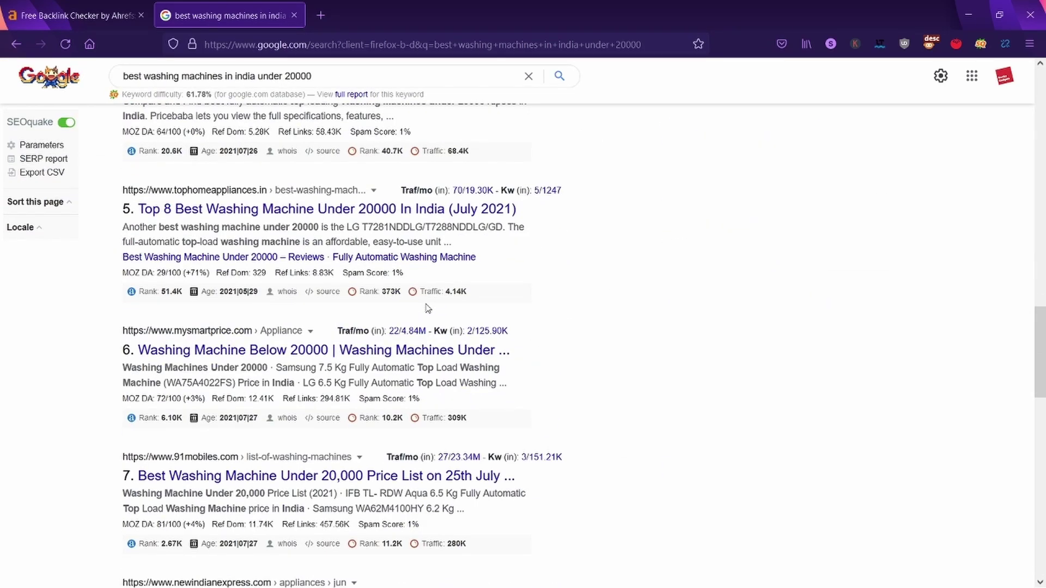
pyautogui.click(284, 218)
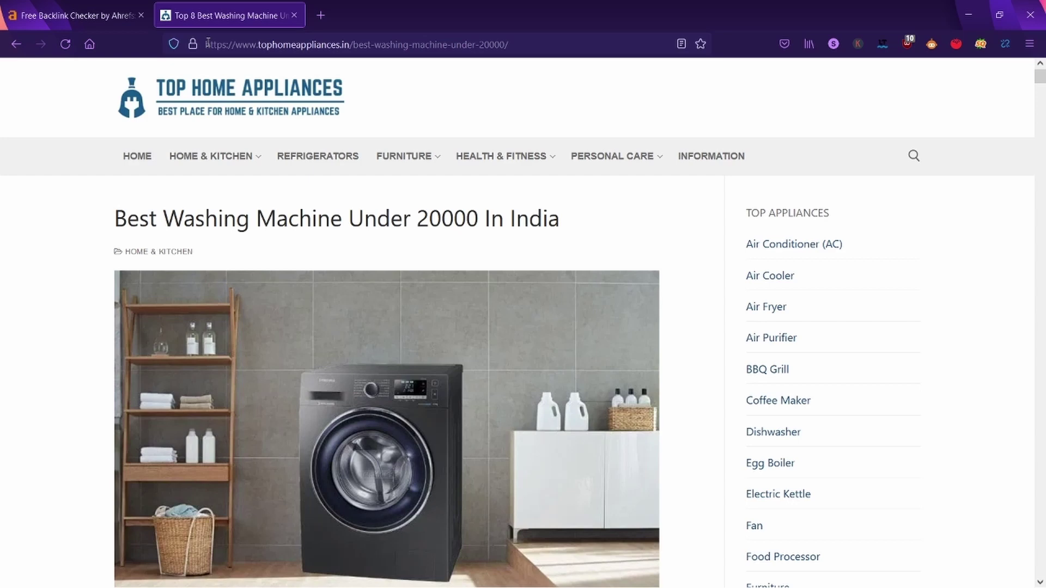
pyautogui.moveTo(207, 44); pyautogui.dragTo(353, 42)
pyautogui.hotkey('ctrl', 'c')
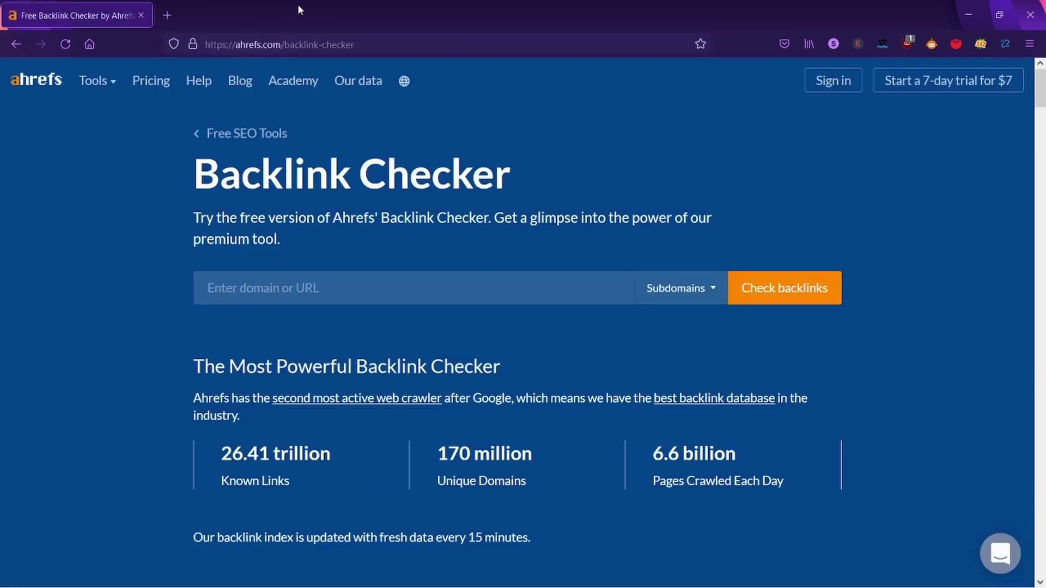
pyautogui.click(294, 15)
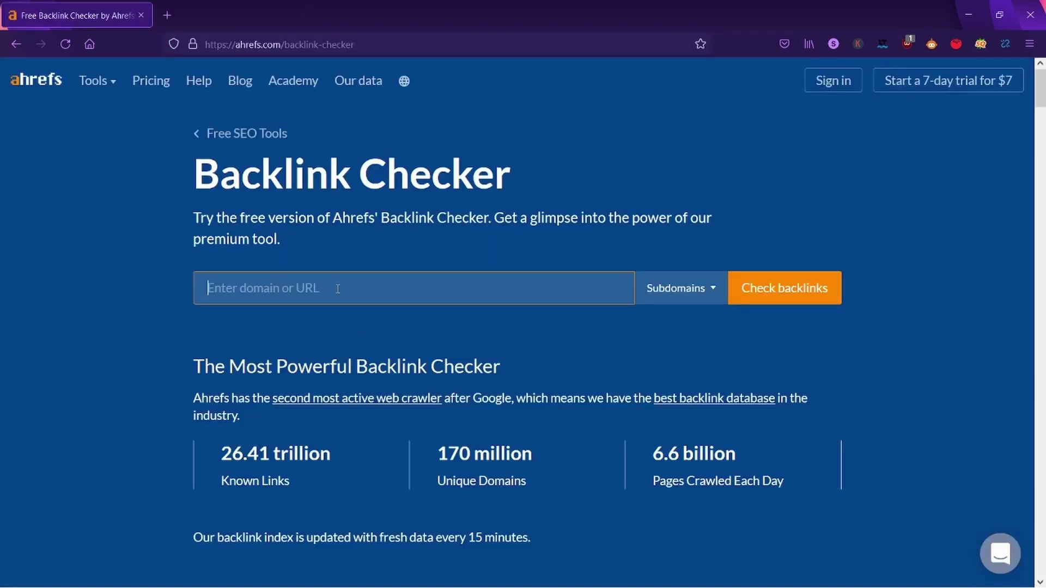
pyautogui.hotkey('ctrl', 'v')
pyautogui.click(781, 294)
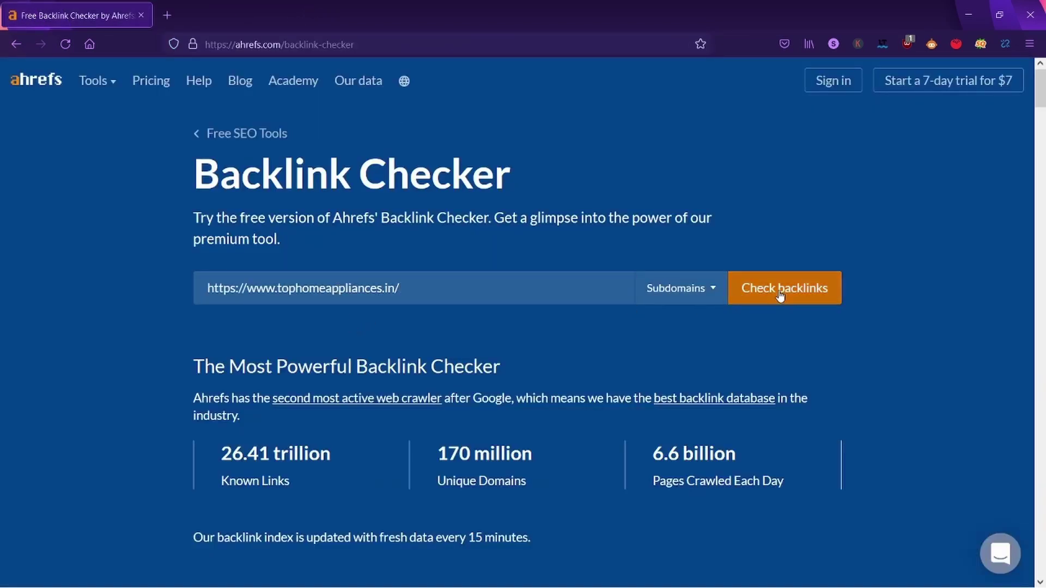
pyautogui.click(646, 249)
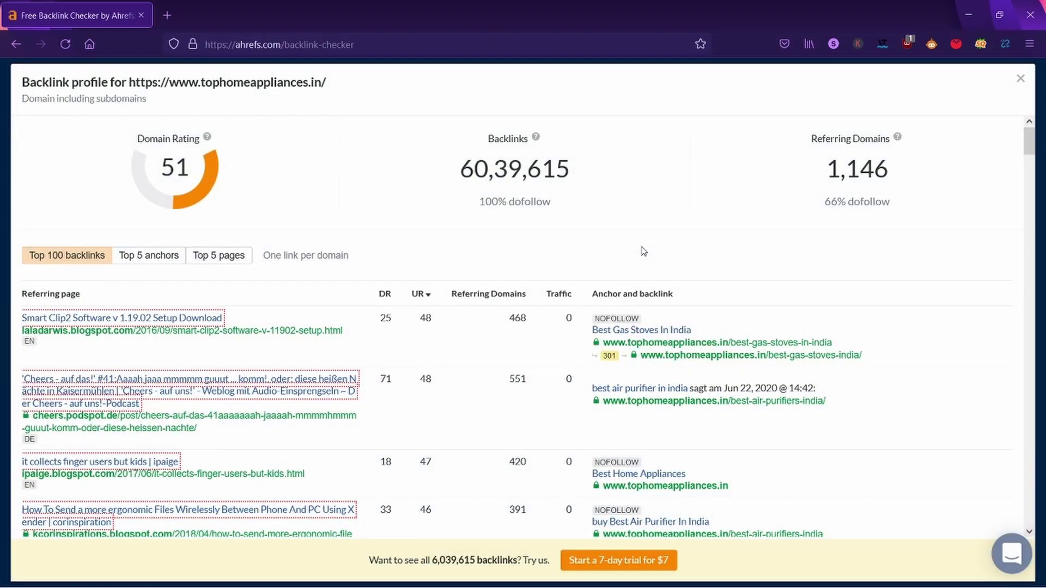
# From the top backlinks, open the laladarwis.blogspot.com and kcorinspirations.blogspot.com referring pages in separate tabs and view the laladarwis page
pyautogui.scroll(-15, 496, 320)
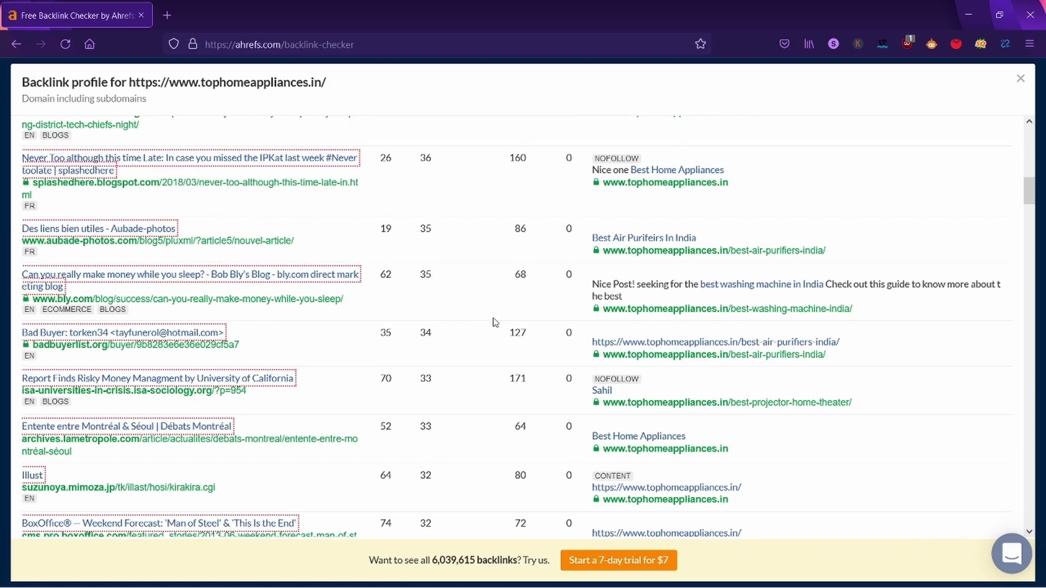
pyautogui.scroll(-5, 496, 320)
pyautogui.scroll(12, 499, 313)
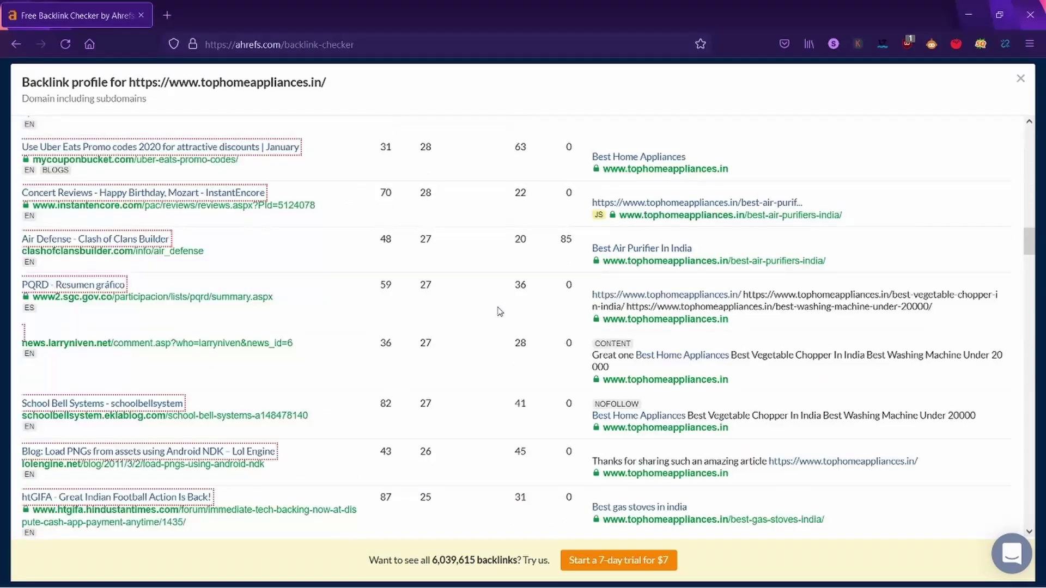
pyautogui.scroll(10, 501, 308)
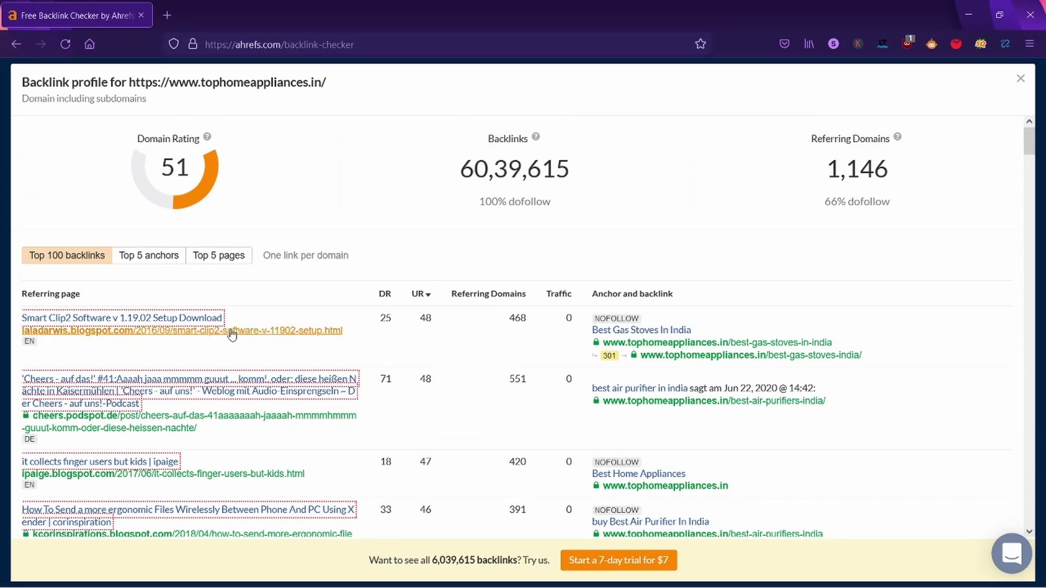
pyautogui.click(118, 336)
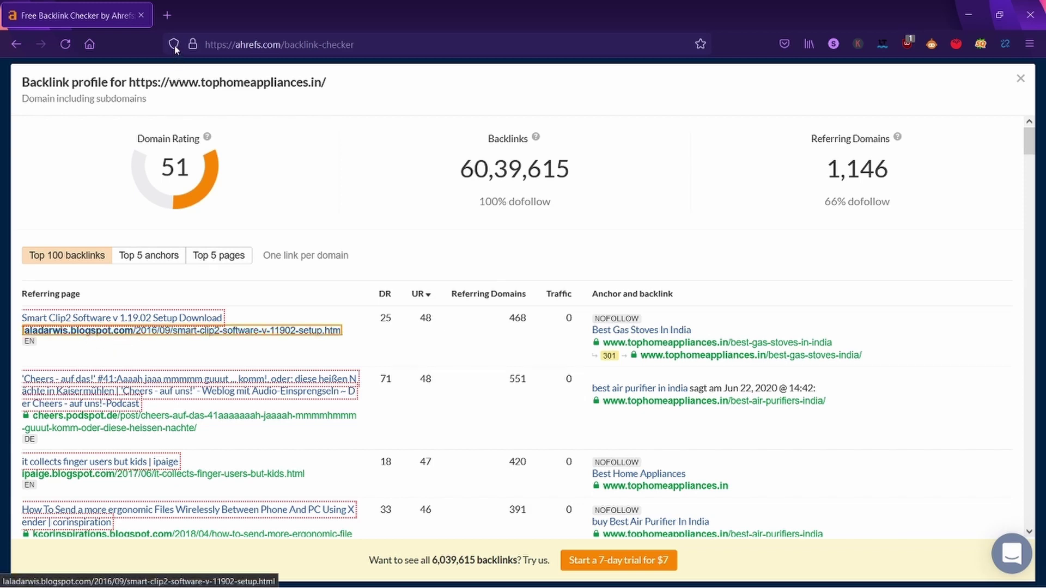
pyautogui.click(206, 6)
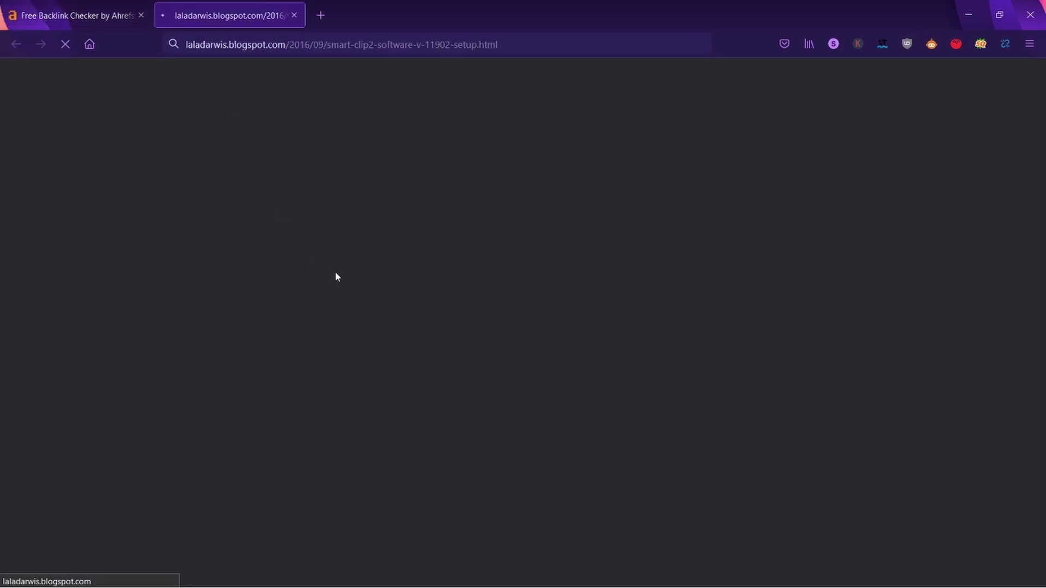
pyautogui.click(122, 7)
pyautogui.scroll(-4, 228, 378)
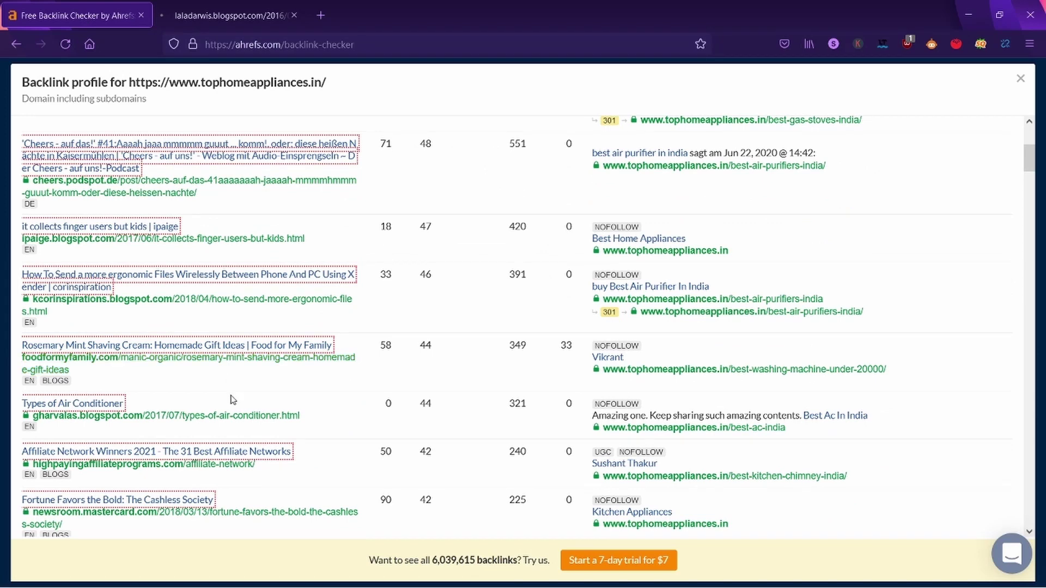
pyautogui.middleClick(187, 290)
pyautogui.click(371, 15)
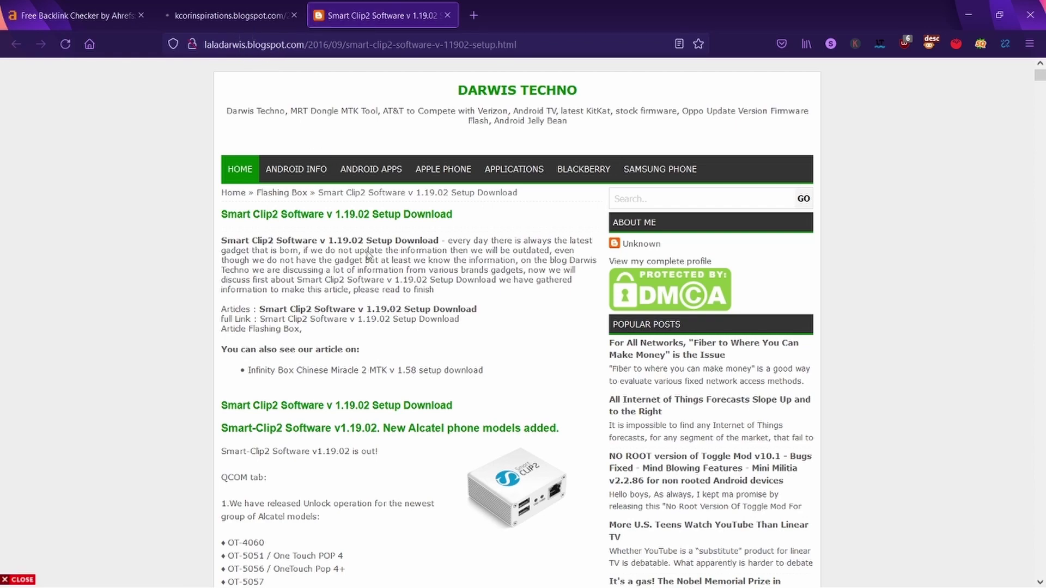
# Find the comments section of the laladarwis.blogspot.com article and highlight its comment count
pyautogui.scroll(-20, 403, 327)
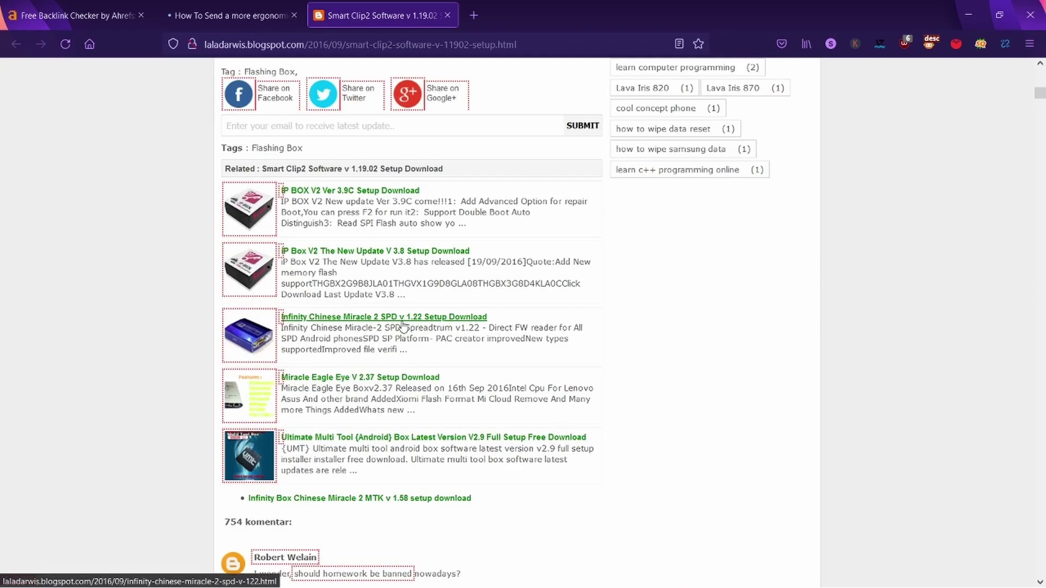
pyautogui.scroll(-6, 402, 327)
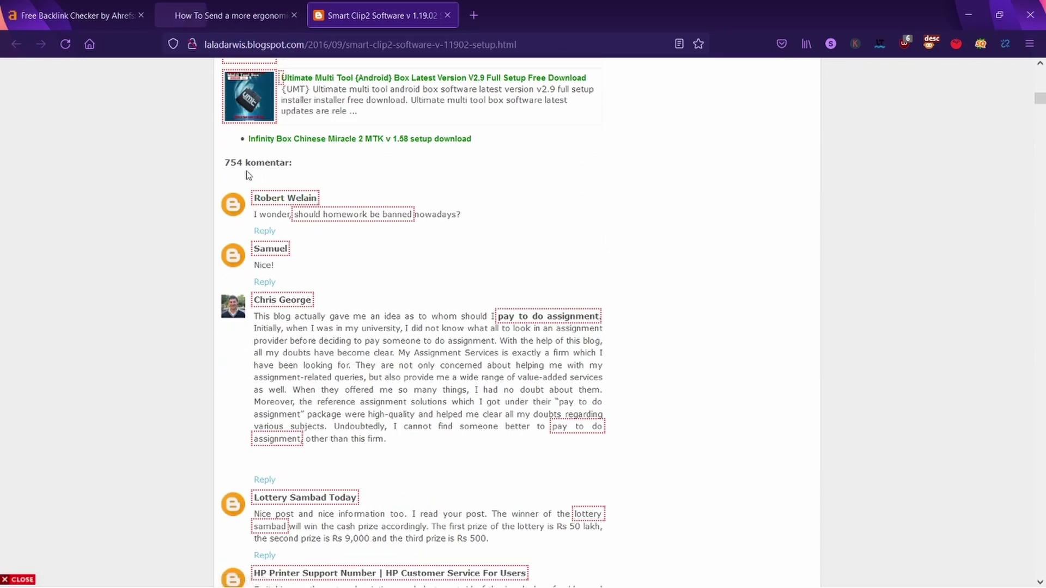
pyautogui.moveTo(223, 164); pyautogui.dragTo(292, 164)
# Switch to the kcorinspirations.blogspot.com article, find its comments section and highlight the number in the heading
pyautogui.click(233, 13)
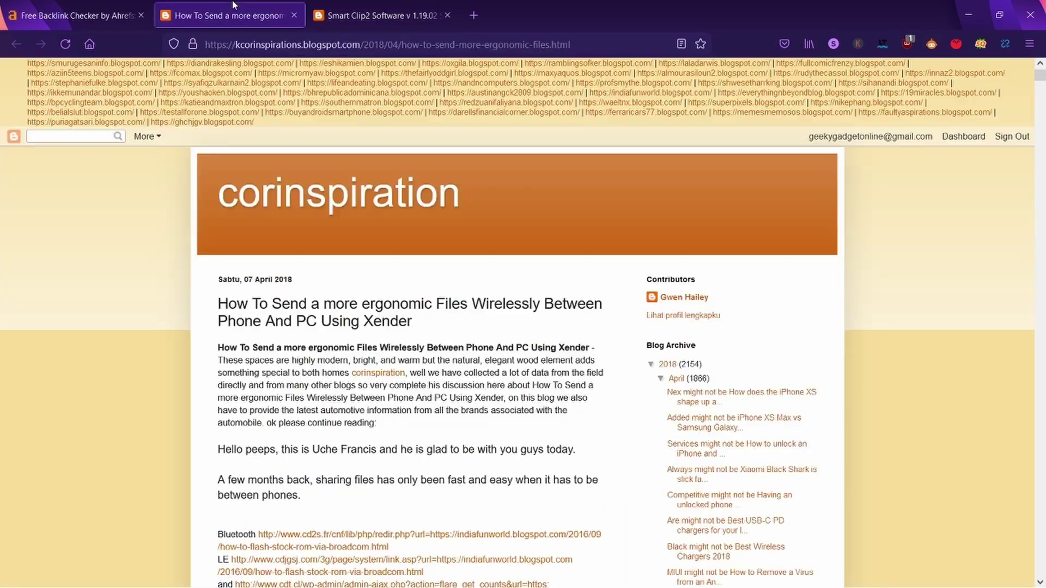
pyautogui.scroll(-20, 355, 286)
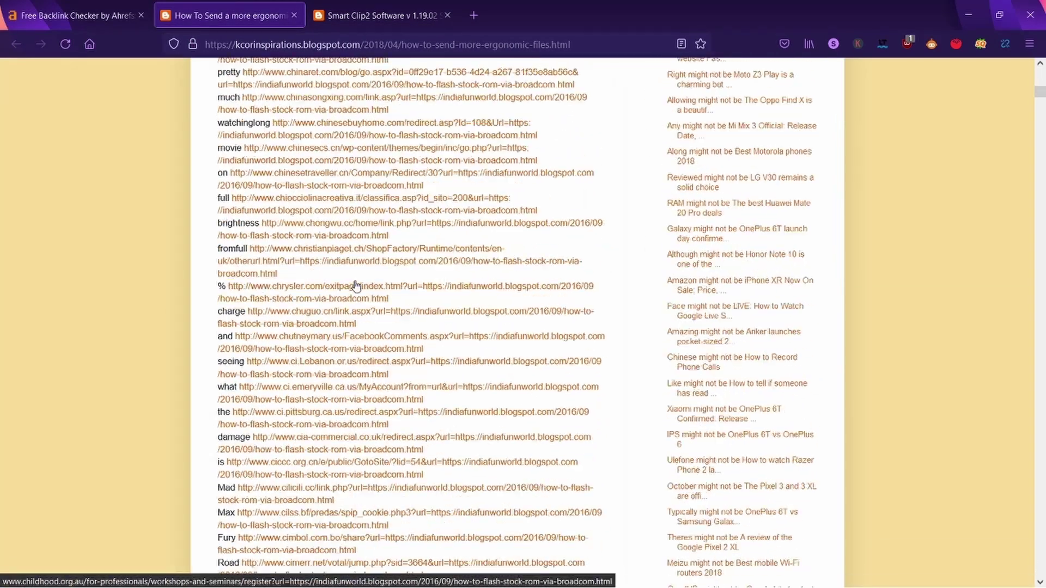
pyautogui.moveTo(1039, 96); pyautogui.dragTo(1039, 320)
pyautogui.scroll(-5, 479, 317)
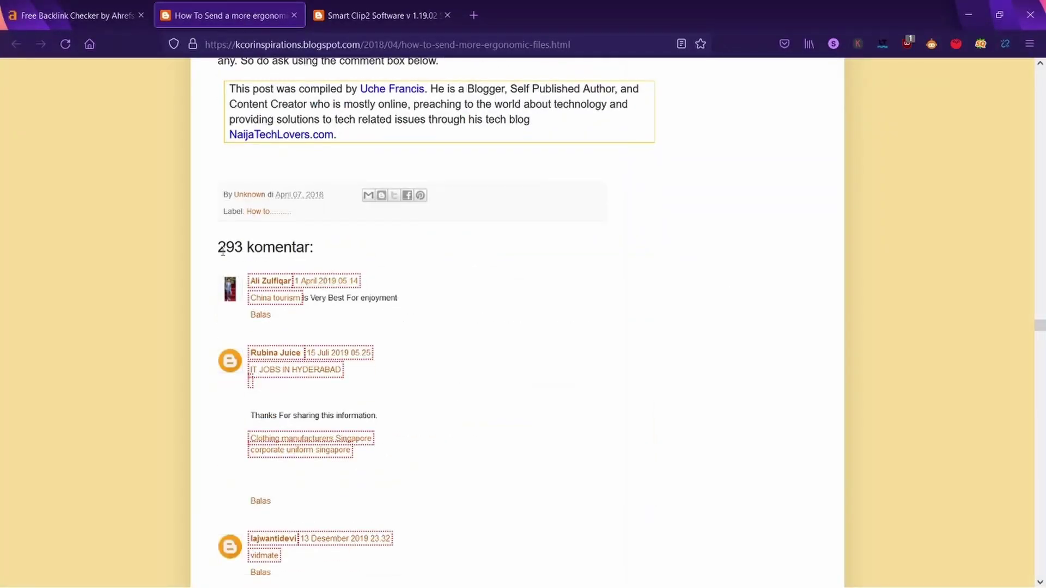
pyautogui.moveTo(209, 250); pyautogui.dragTo(242, 248)
# Review more of the tophomeappliances.in backlinks, return to the kcorinspirations article and examine the links left in its comments
pyautogui.click(76, 11)
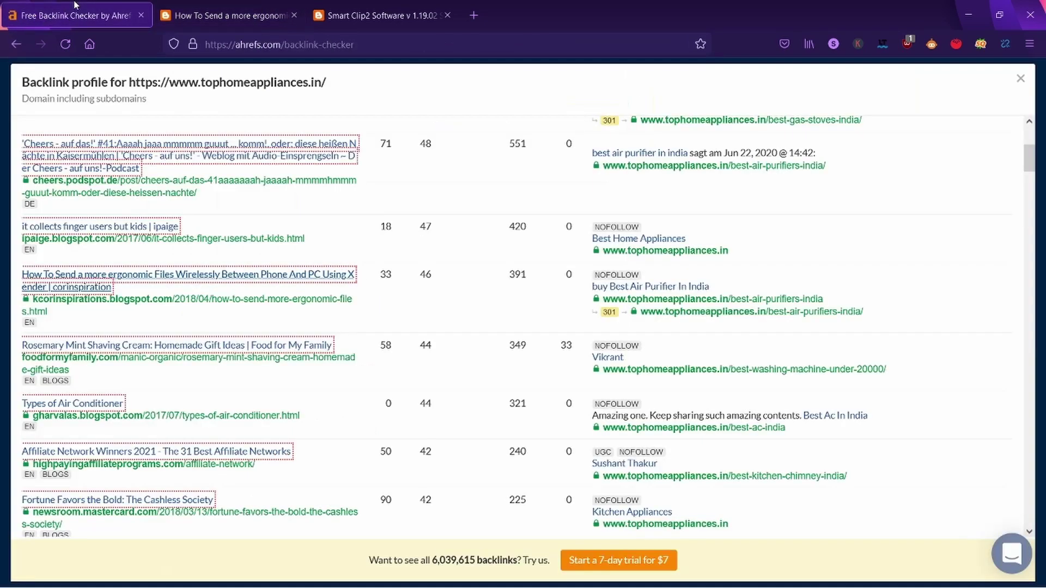
pyautogui.scroll(-4, 143, 403)
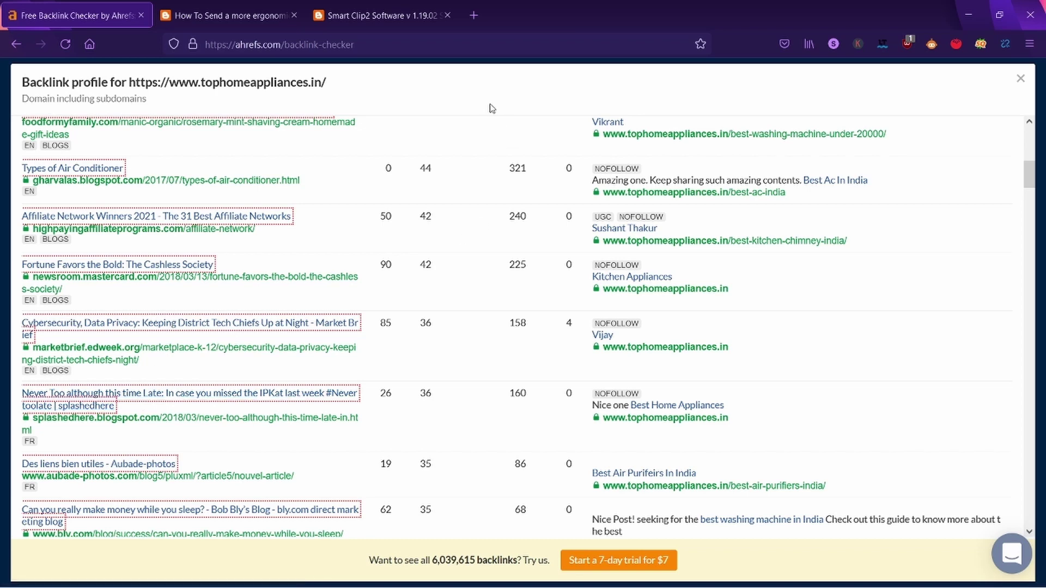
pyautogui.click(229, 15)
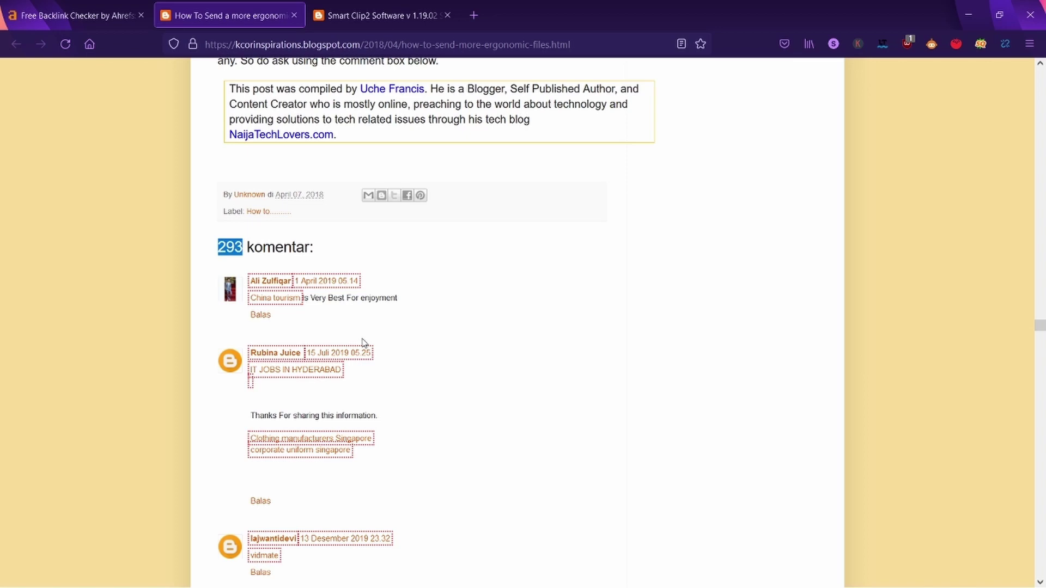
pyautogui.scroll(-1, 364, 342)
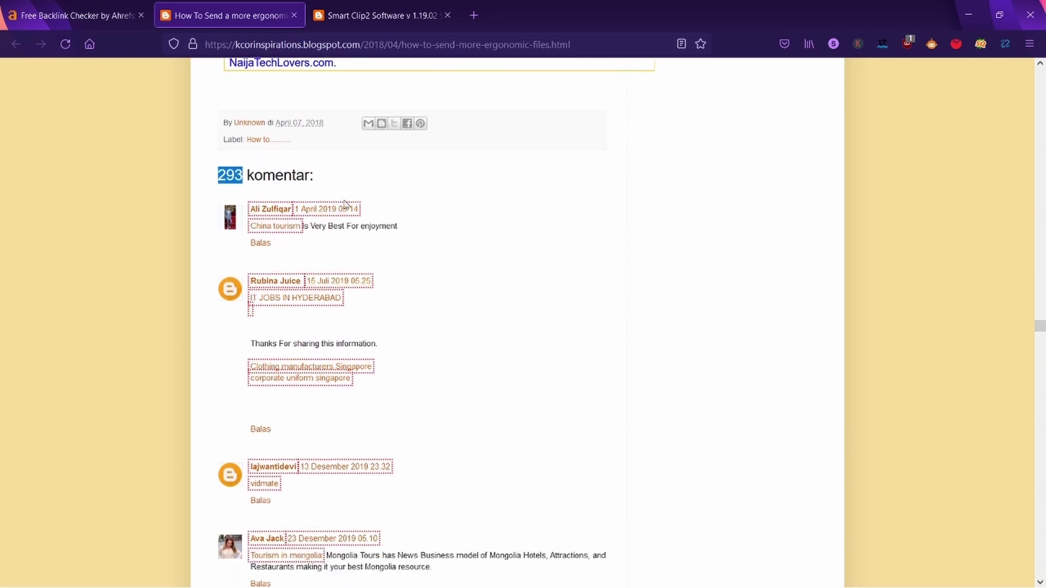
pyautogui.scroll(-3, 385, 334)
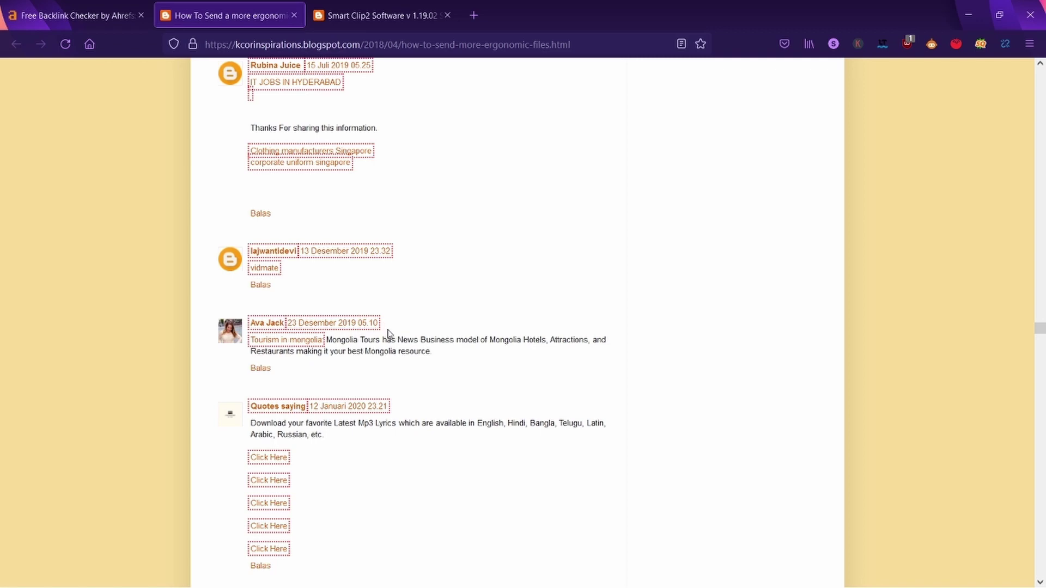
pyautogui.scroll(-3, 389, 333)
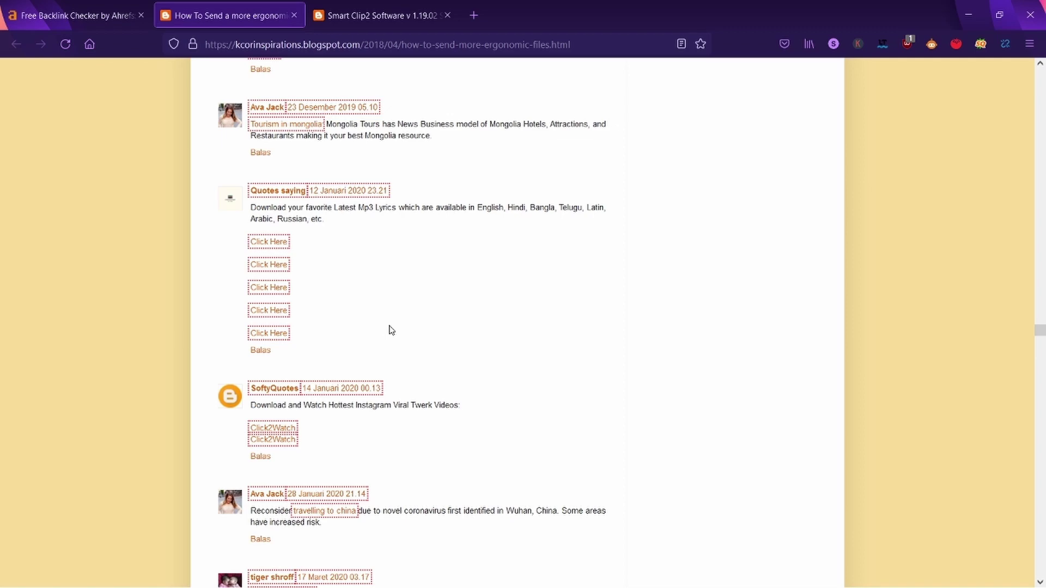
pyautogui.scroll(-5, 391, 330)
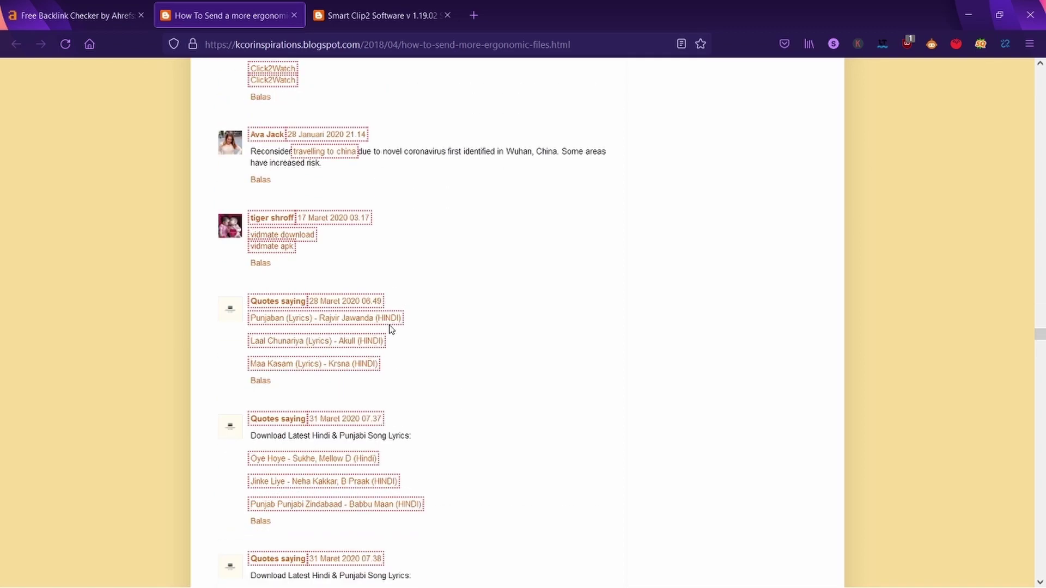
pyautogui.scroll(15, 389, 322)
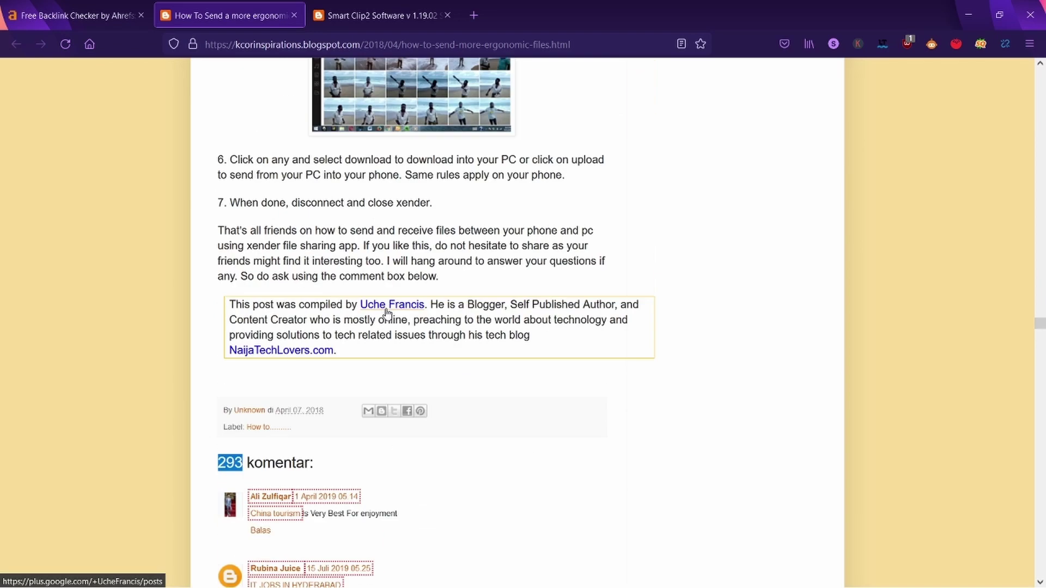
pyautogui.scroll(-2, 387, 312)
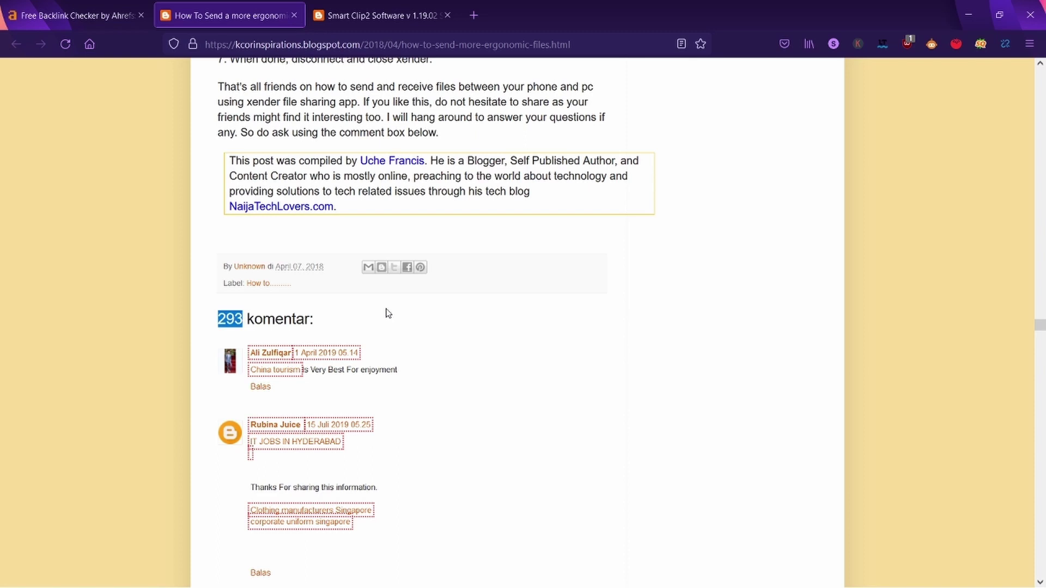
# In a new tab, search Google for "deadlinks checker" and open the deadlinkchecker.com site
pyautogui.click(1007, 42)
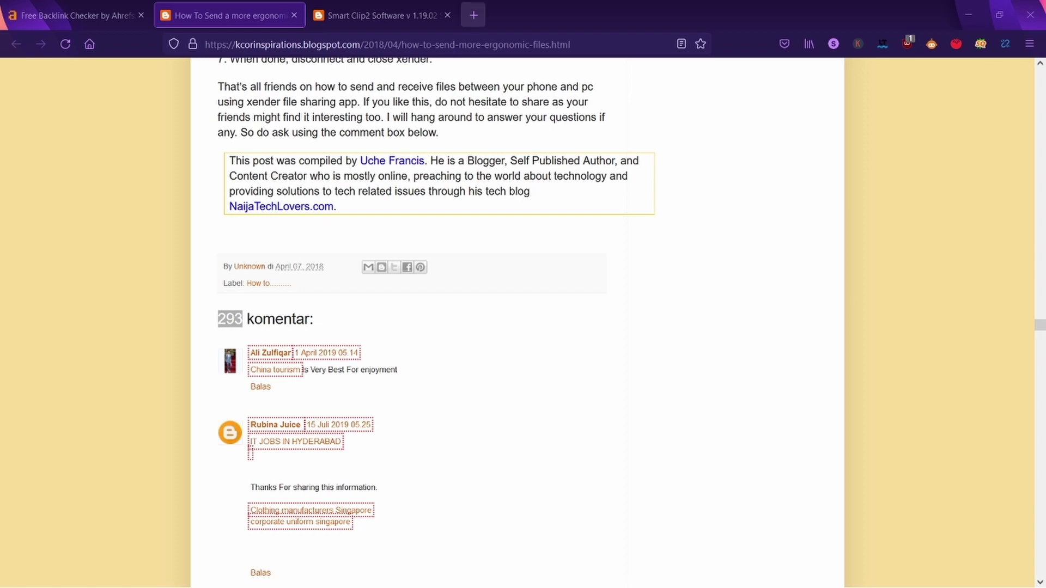
pyautogui.click(478, 9)
pyautogui.write('de')
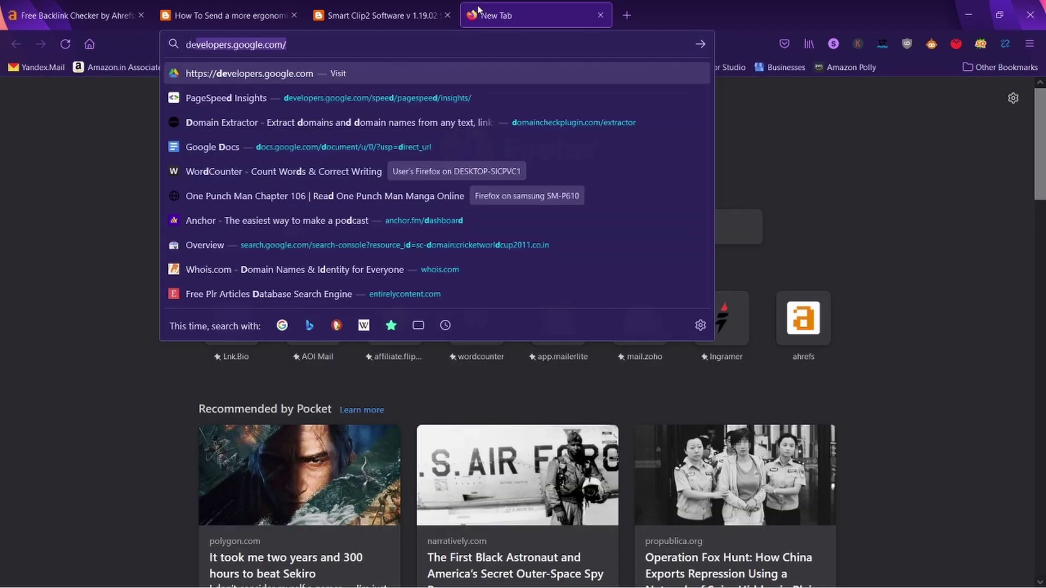
pyautogui.write('adlinks checker')
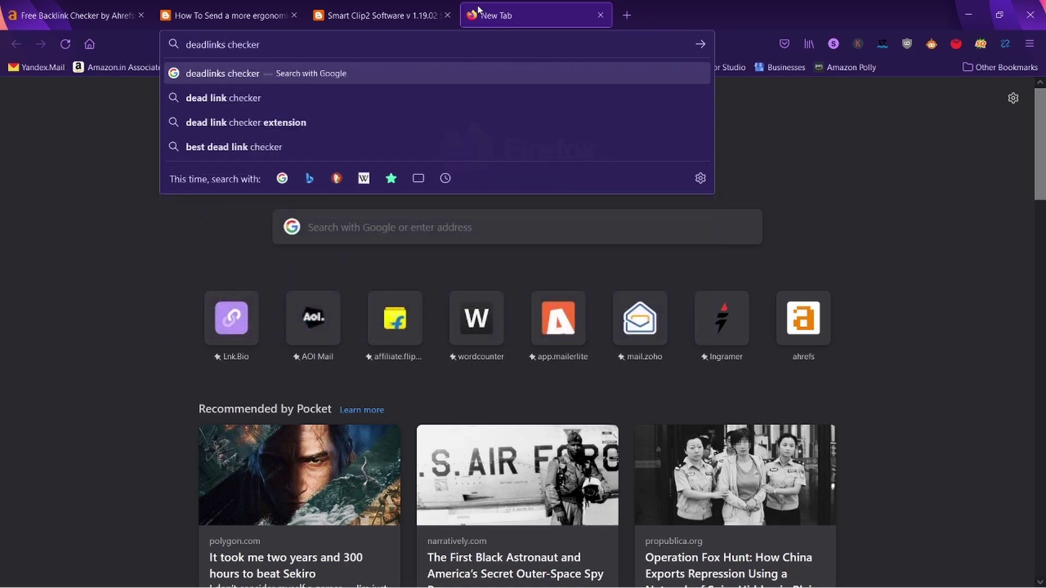
pyautogui.press('Return')
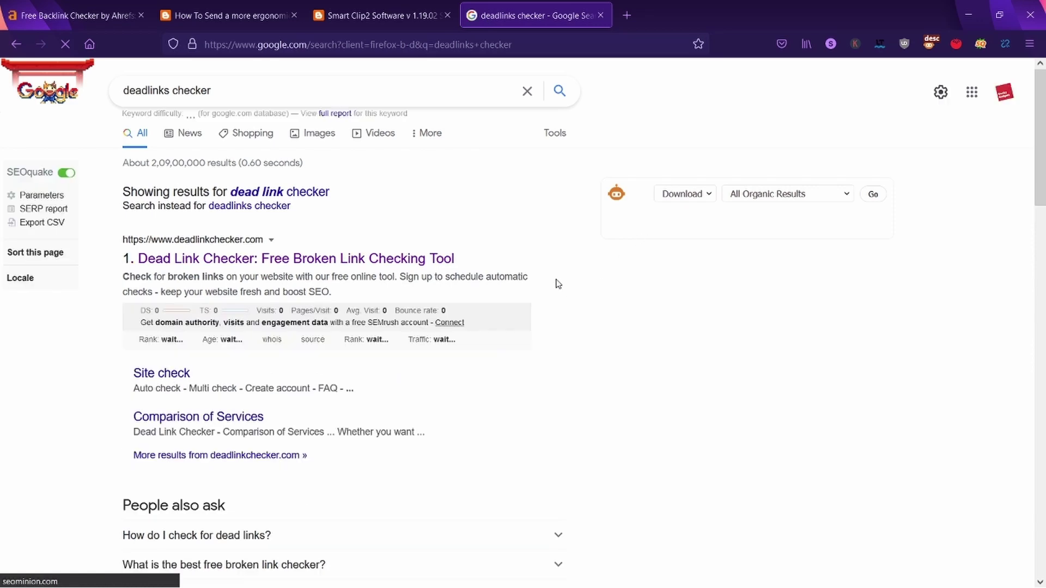
pyautogui.click(411, 262)
# Copy the laladarwis.blogspot.com article's address and enter it as the address to check in Dead Link Checker
pyautogui.click(375, 4)
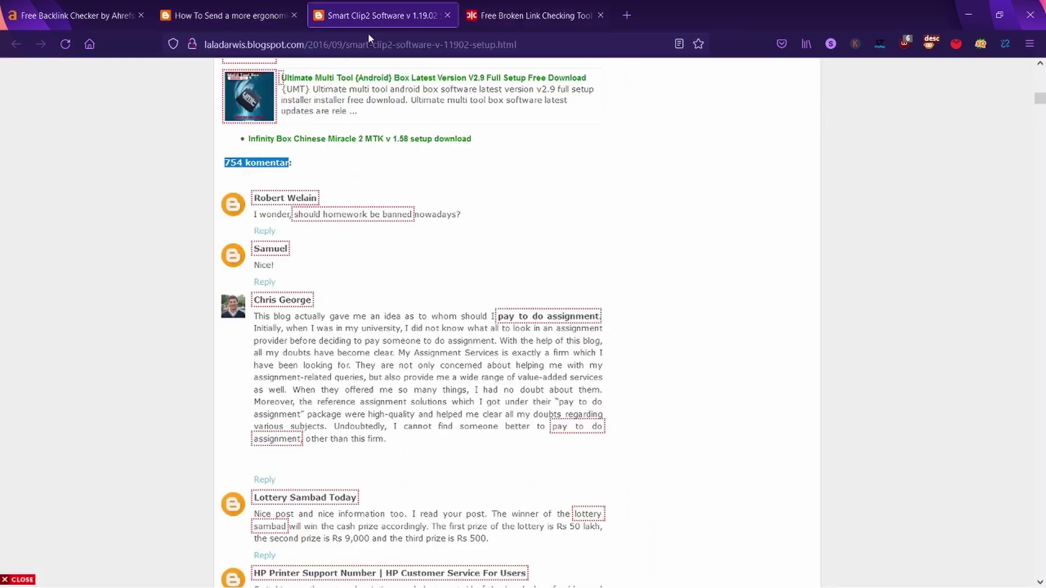
pyautogui.click(368, 43)
pyautogui.hotkey('ctrl', 'c')
pyautogui.click(518, 4)
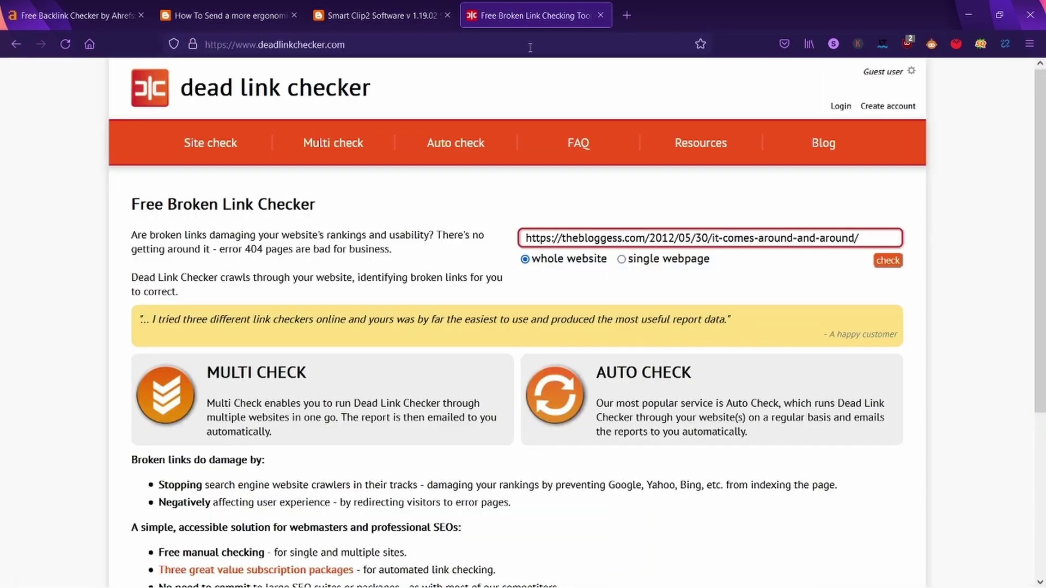
pyautogui.tripleClick(612, 238)
pyautogui.hotkey('ctrl', 'v')
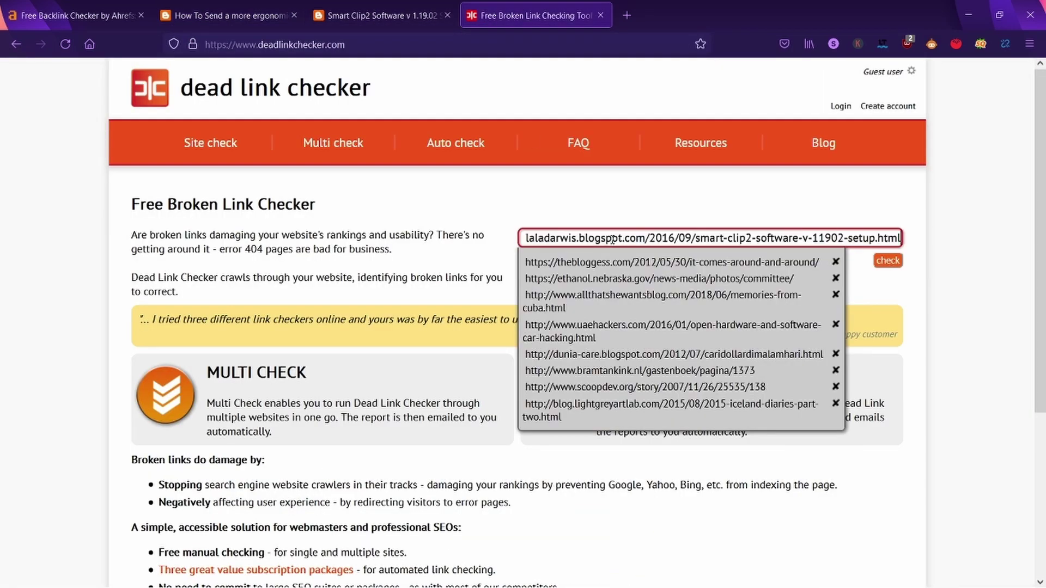
pyautogui.click(491, 242)
# Limit the dead link check to a single webpage and start it by submitting the displayed verification code
pyautogui.click(621, 259)
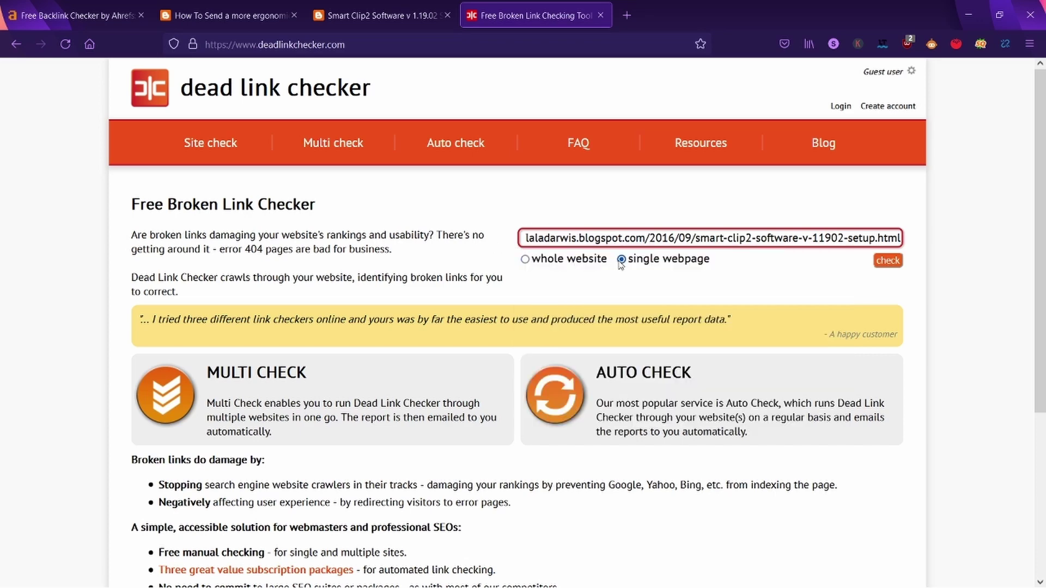
pyautogui.click(888, 260)
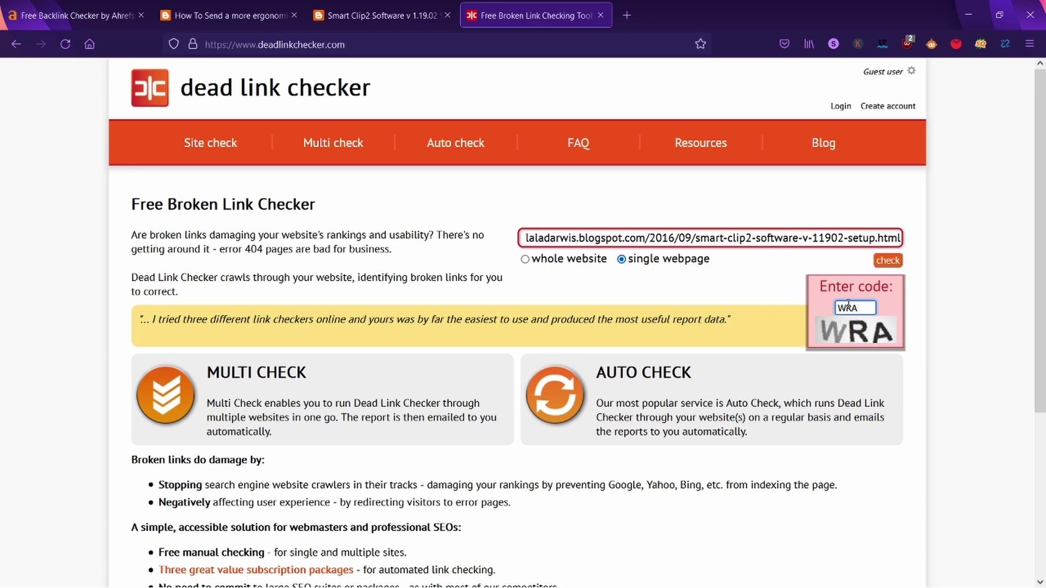
pyautogui.press('Return')
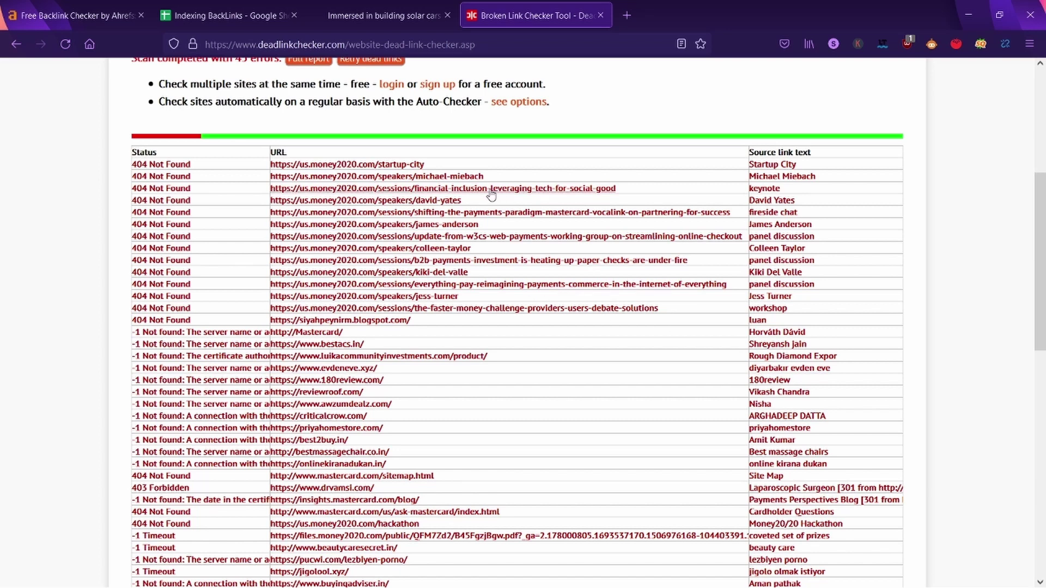
pyautogui.middleClick(358, 164)
pyautogui.click(667, 6)
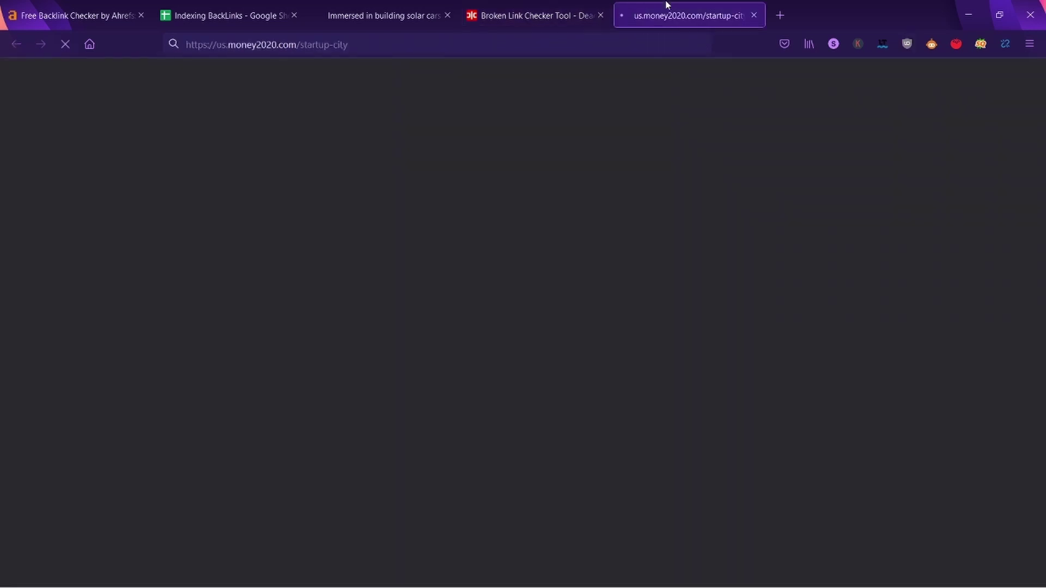
pyautogui.click(754, 16)
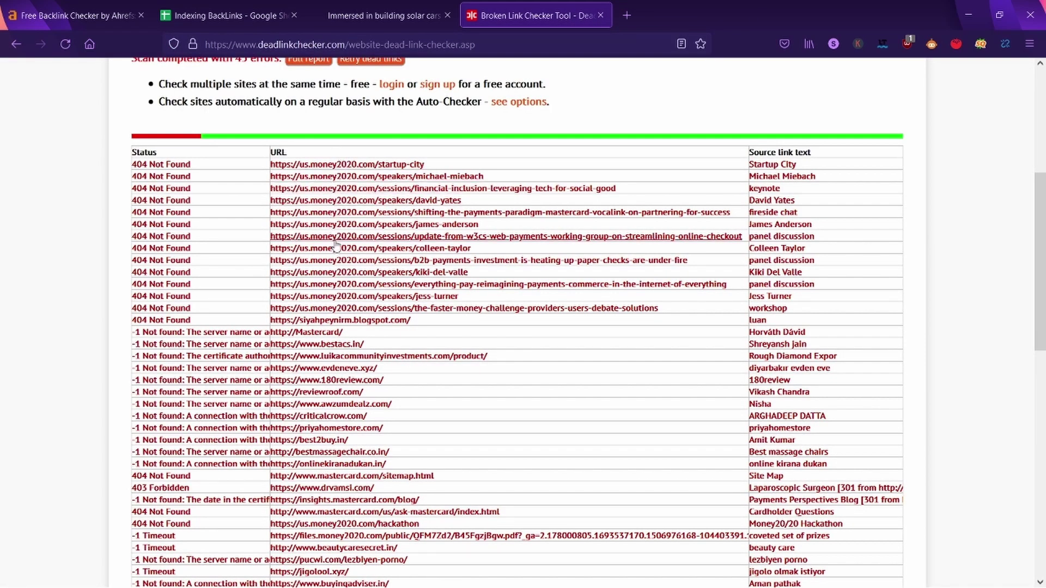
pyautogui.middleClick(327, 345)
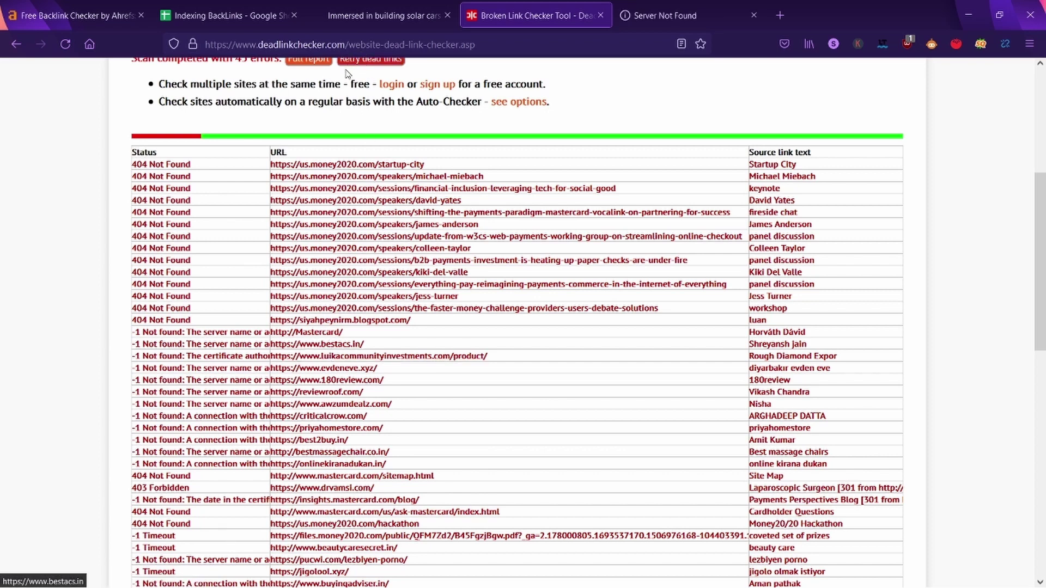
pyautogui.click(657, 8)
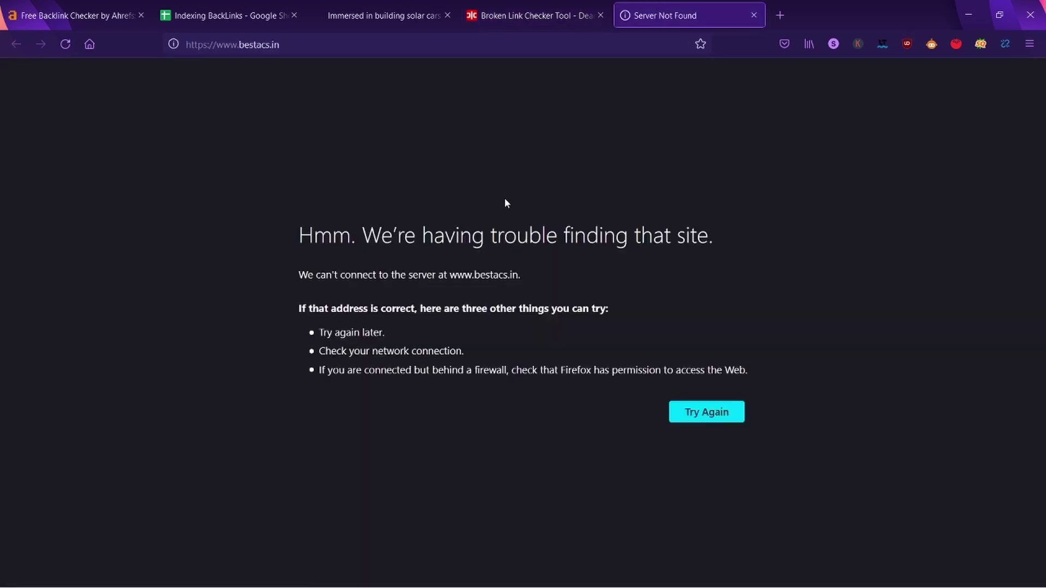
pyautogui.click(478, 44)
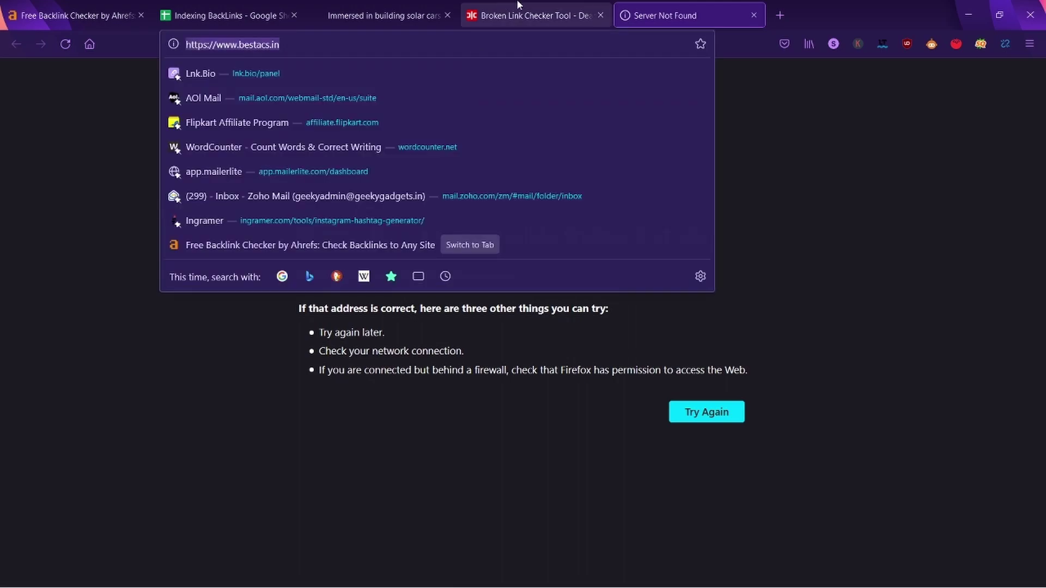
pyautogui.click(525, 5)
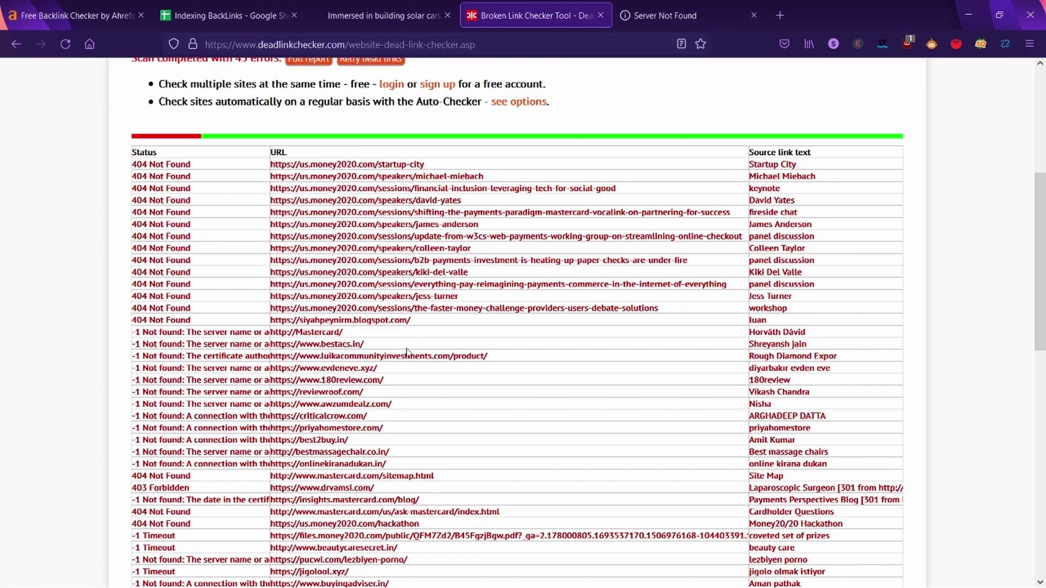
pyautogui.scroll(-1, 412, 353)
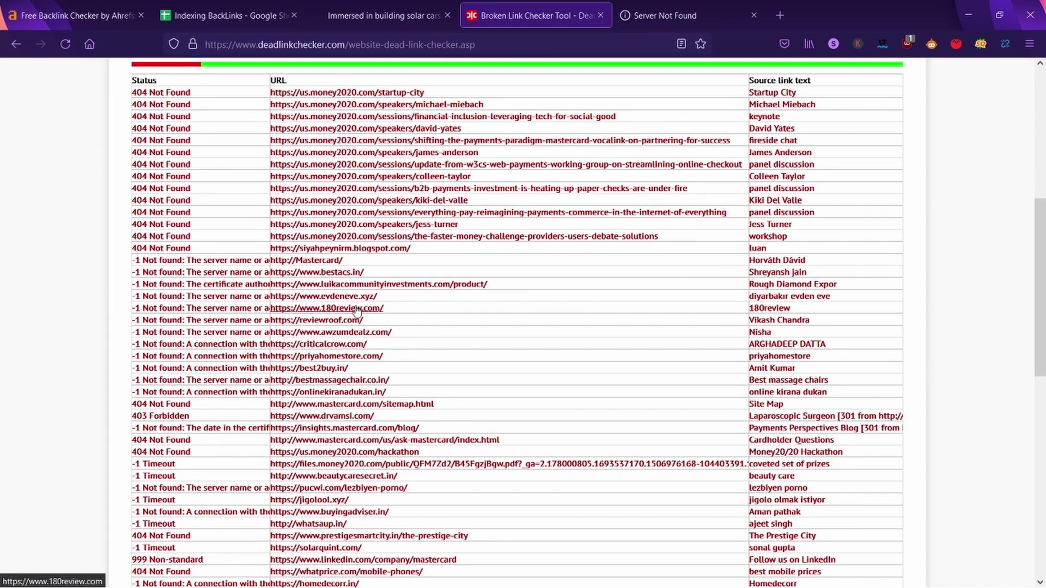
pyautogui.click(685, 6)
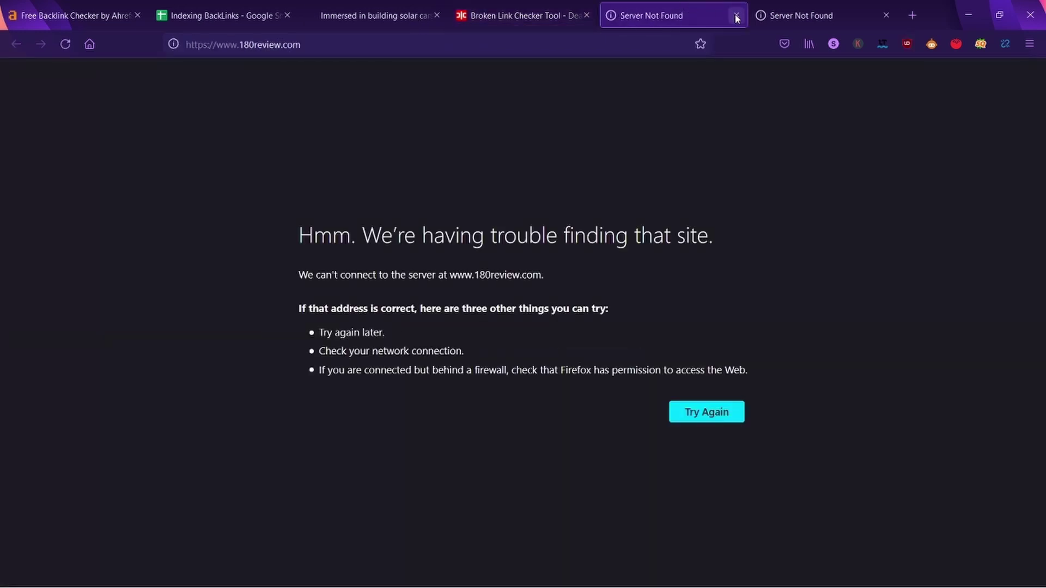
pyautogui.click(546, 45)
pyautogui.hotkey('ctrl', 'c')
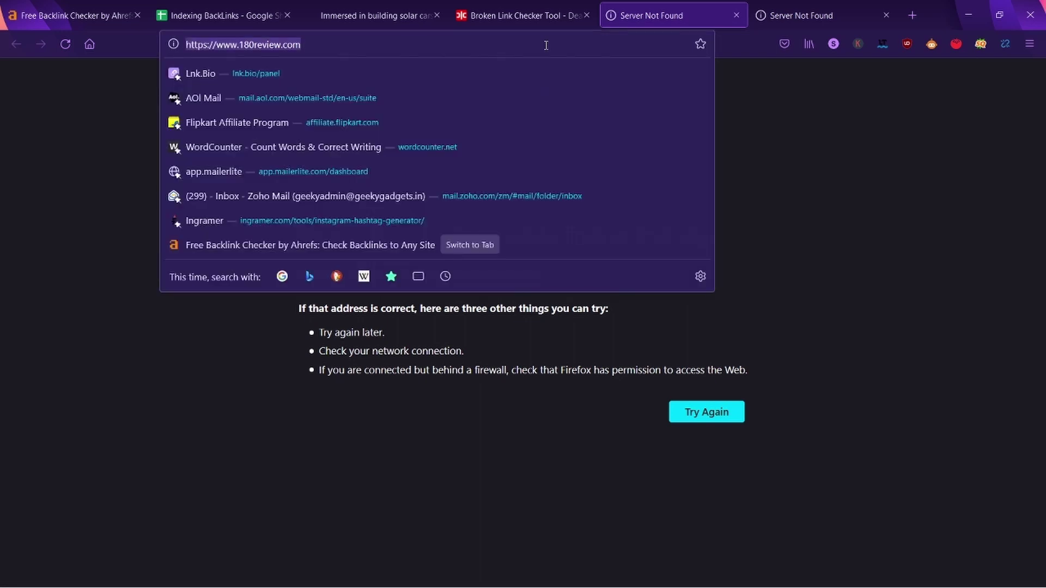
pyautogui.write('whois.com/')
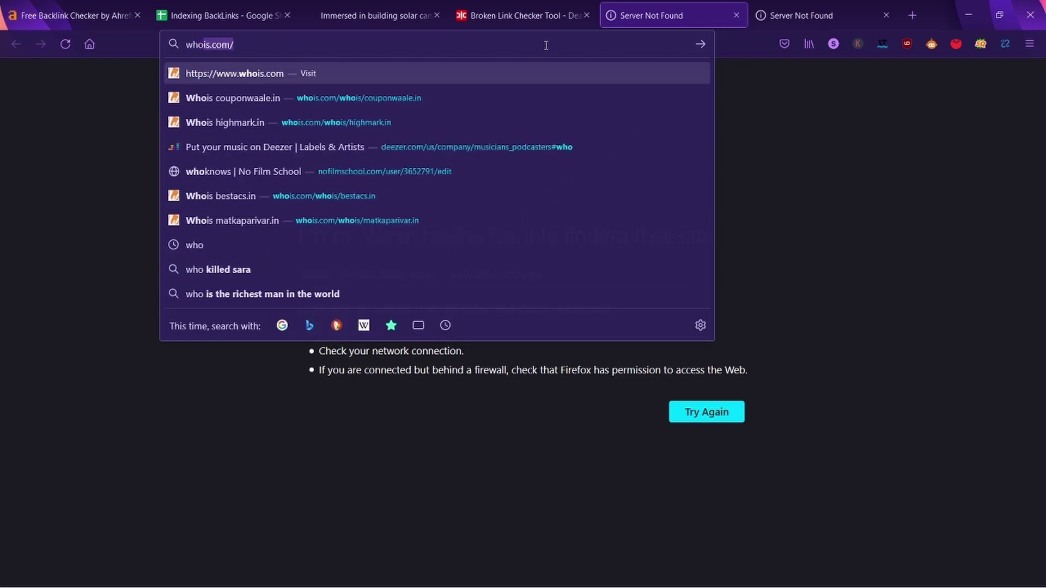
pyautogui.press('Return')
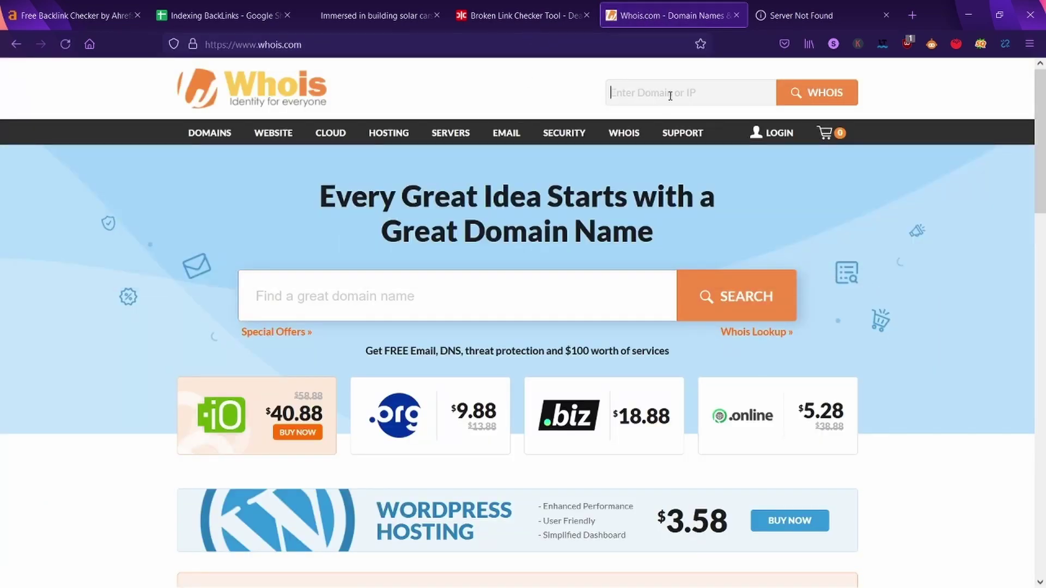
# Look up 180review.com on Whois and review the status entries in its domain information
pyautogui.hotkey('ctrl', 'v')
pyautogui.click(832, 99)
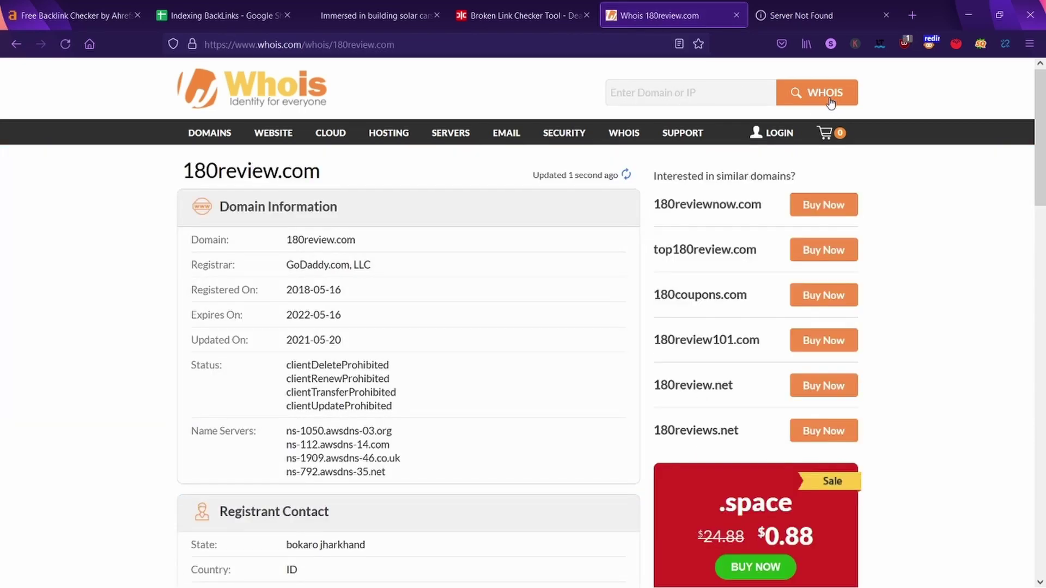
pyautogui.scroll(-1, 442, 351)
pyautogui.doubleClick(393, 307)
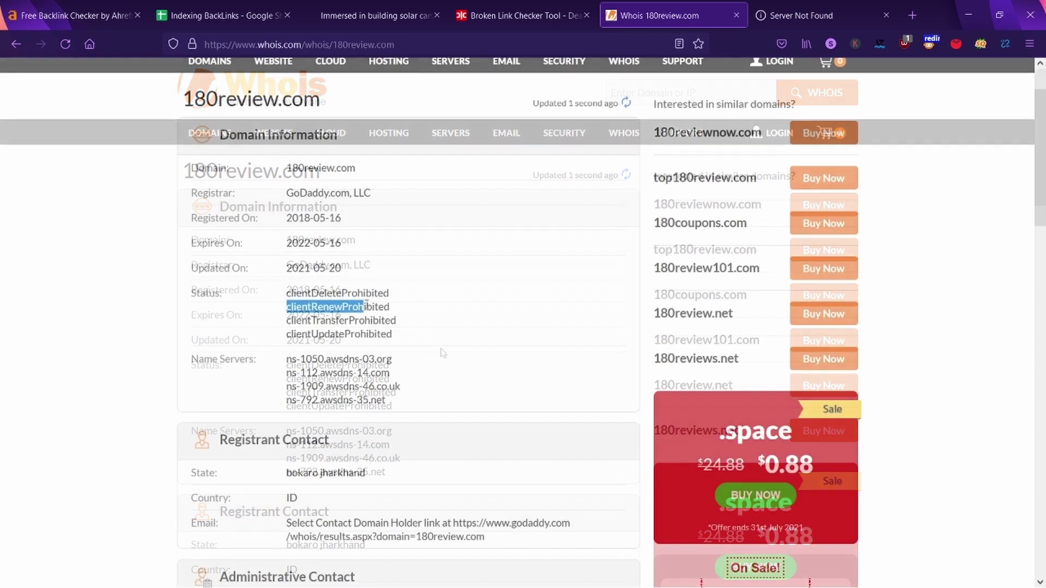
pyautogui.click(309, 294)
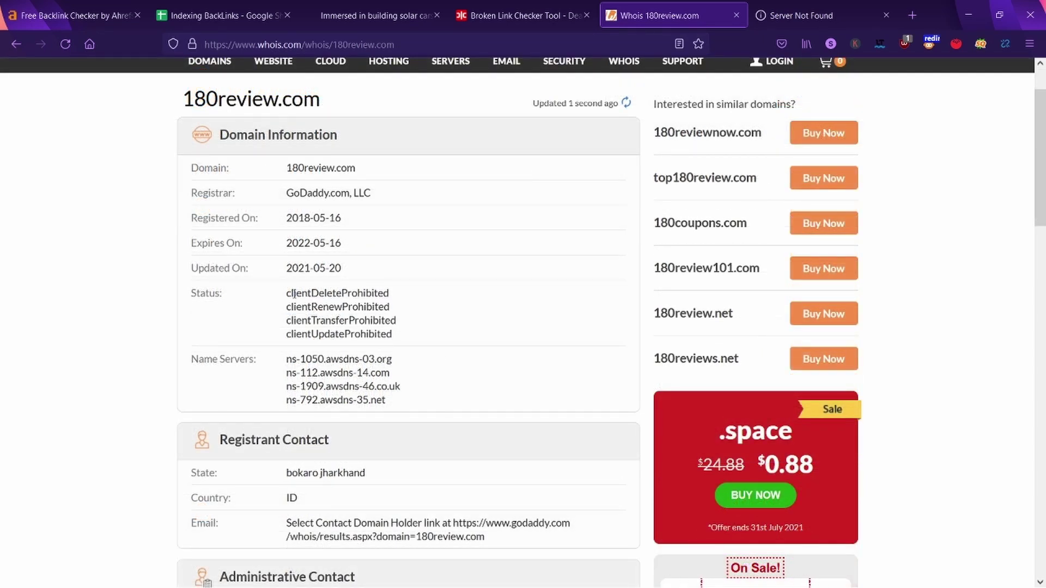
pyautogui.moveTo(321, 296); pyautogui.dragTo(406, 343)
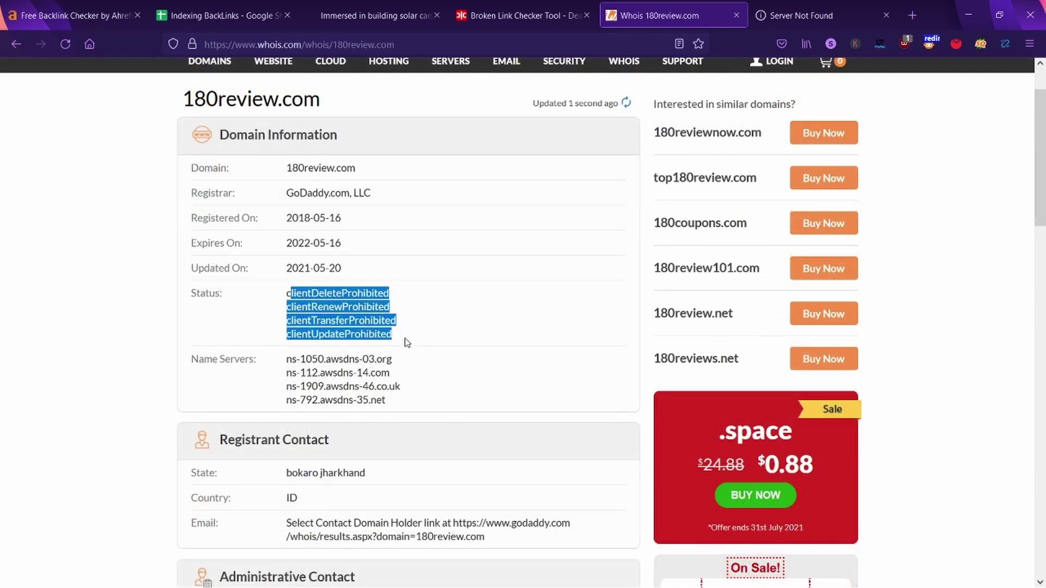
pyautogui.moveTo(286, 298); pyautogui.dragTo(402, 344)
pyautogui.click(405, 286)
pyautogui.scroll(2, 378, 306)
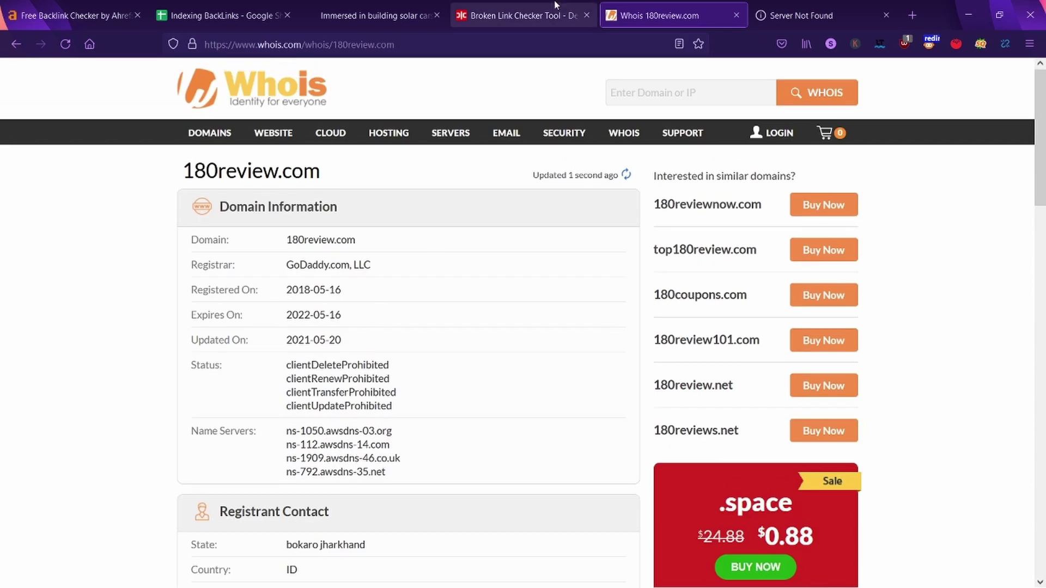
pyautogui.click(556, 8)
pyautogui.click(649, 5)
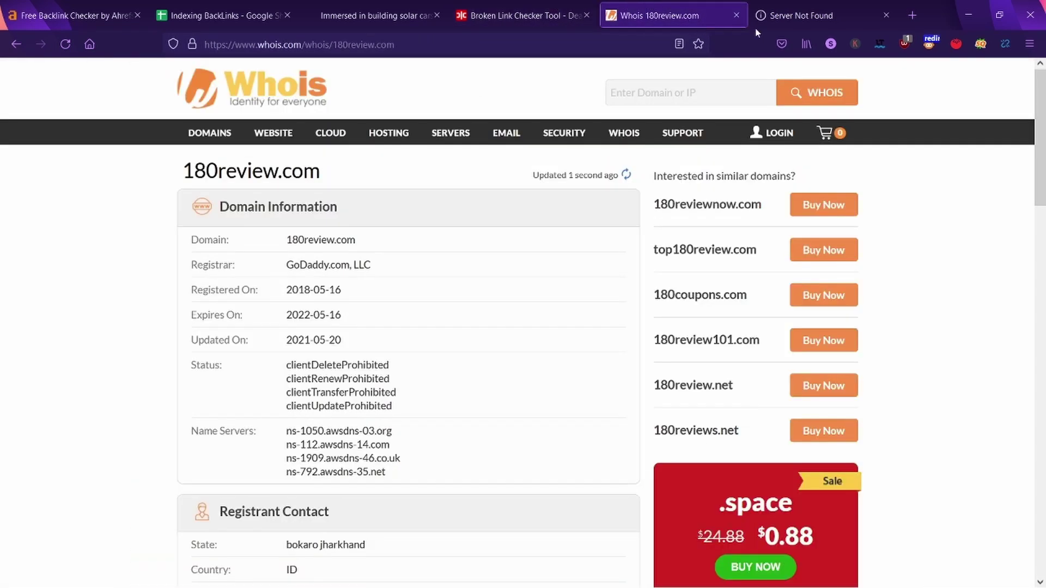
pyautogui.click(526, 6)
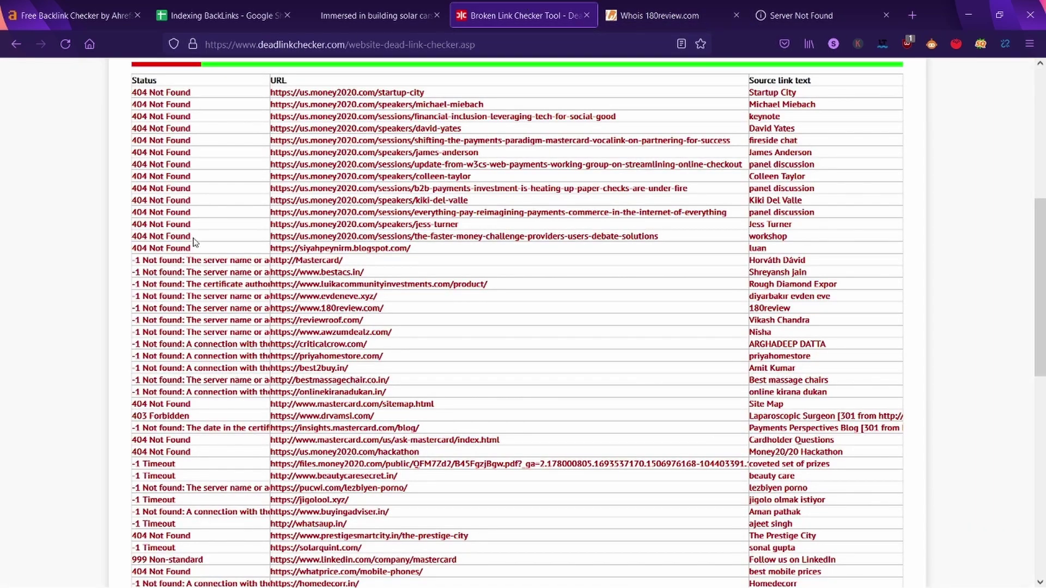
pyautogui.scroll(-3, 194, 242)
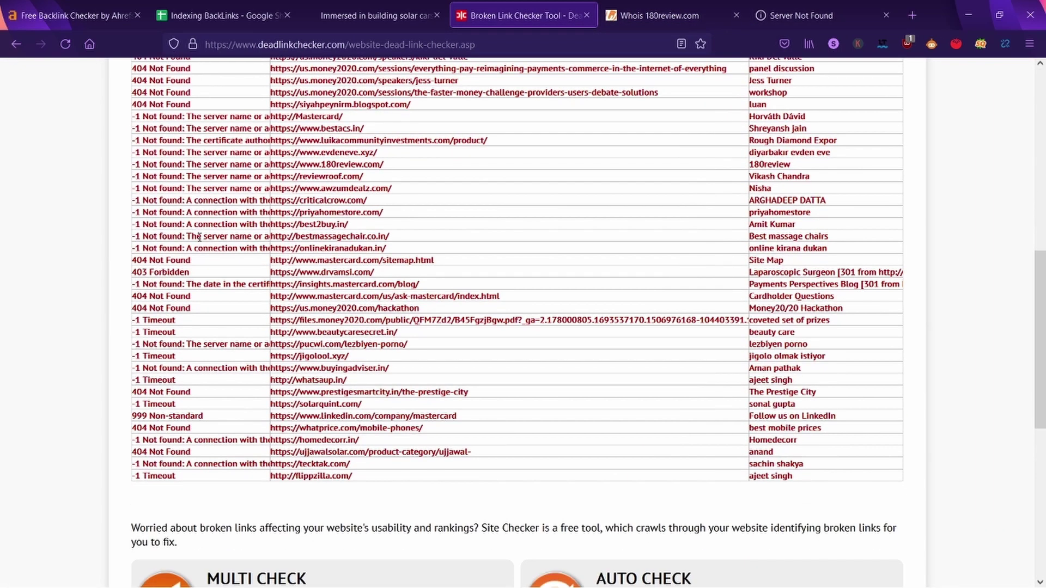
pyautogui.middleClick(321, 232)
pyautogui.click(556, 4)
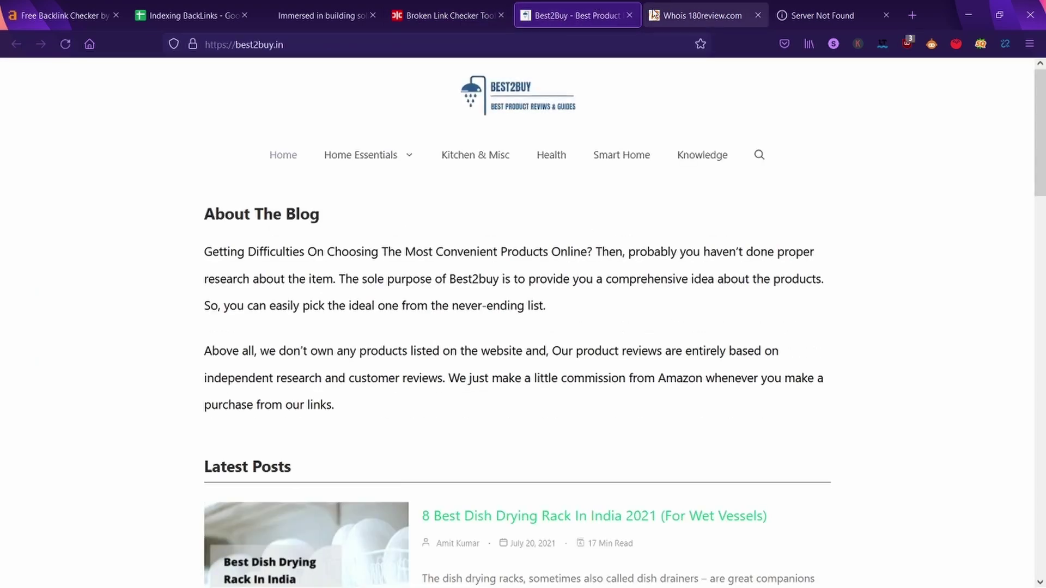
pyautogui.click(629, 15)
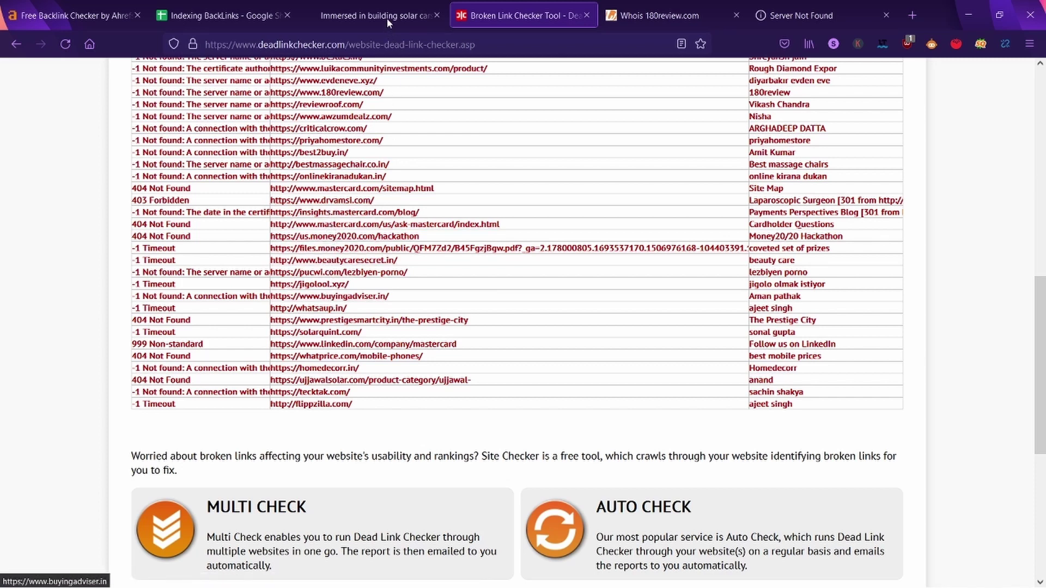
pyautogui.click(593, 10)
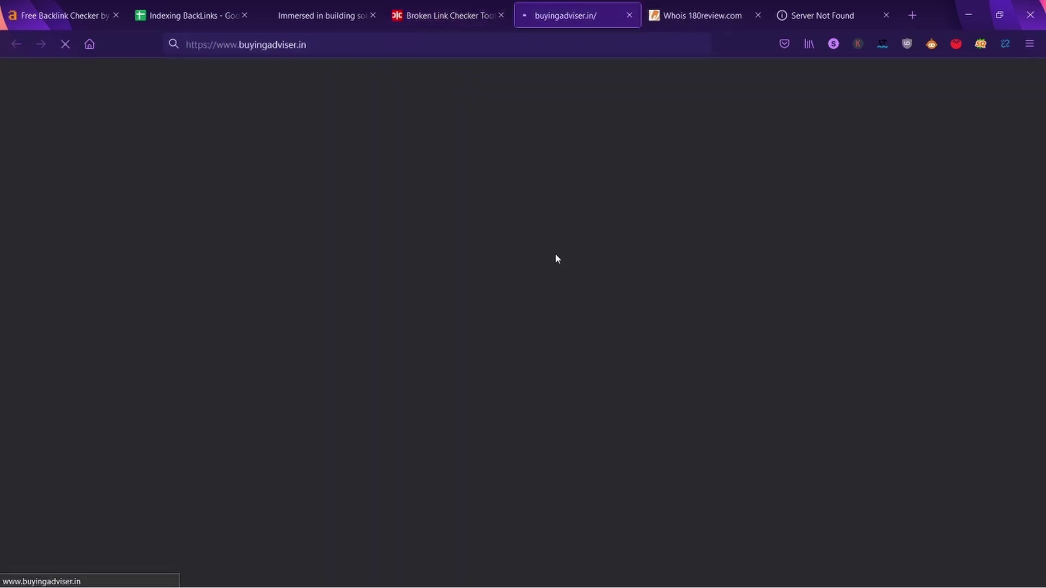
pyautogui.click(444, 15)
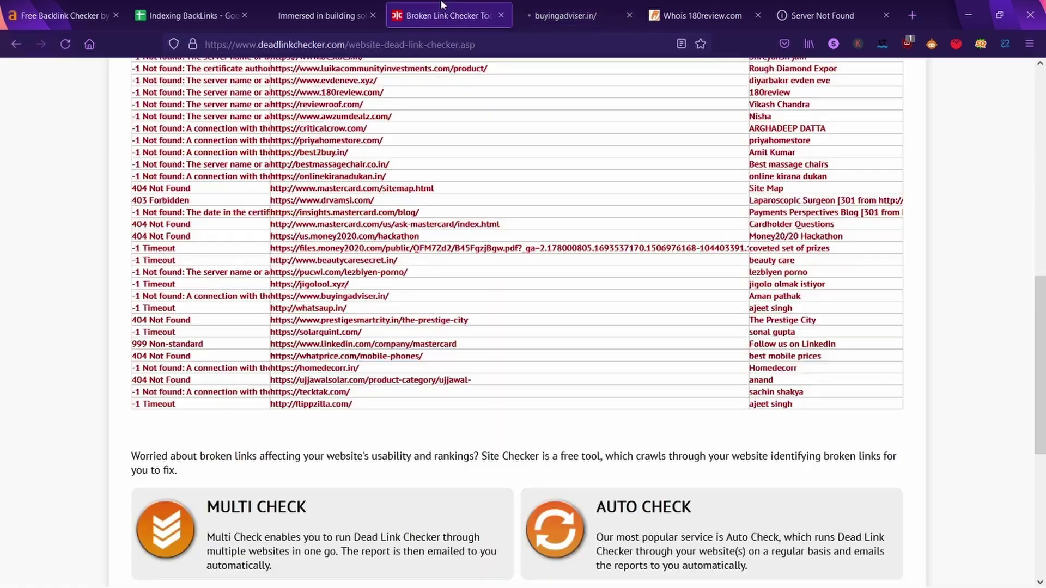
pyautogui.scroll(-1, 366, 371)
pyautogui.hotkey('ctrl', 'Tab')
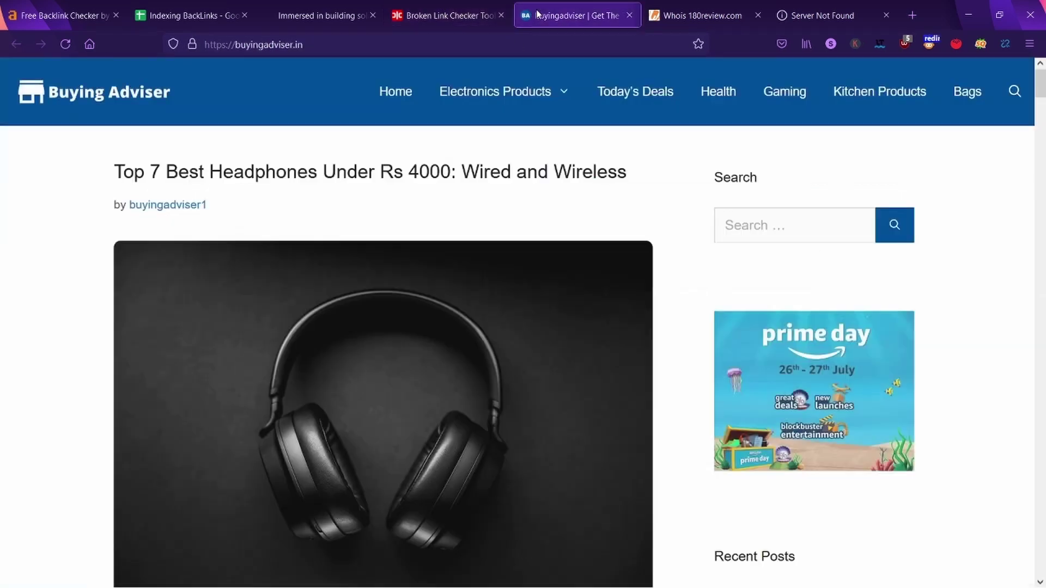
pyautogui.scroll(-20, 355, 326)
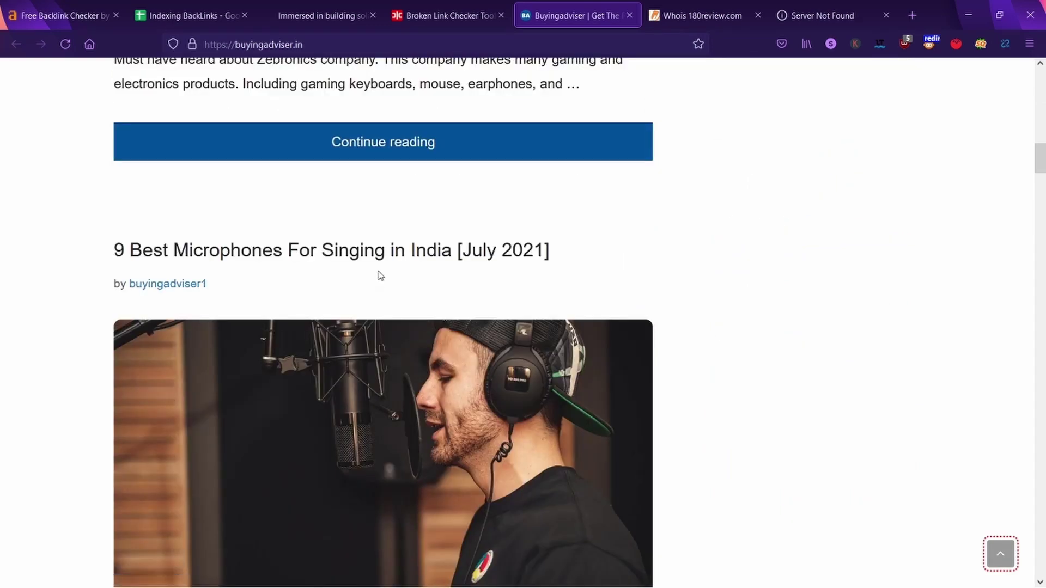
pyautogui.scroll(5, 421, 234)
pyautogui.click(629, 15)
# Open the homedecorr.in and whatprice.com/mobile-phones/ links from the report in separate tabs, and highlight part of the checked page's address
pyautogui.click(472, 5)
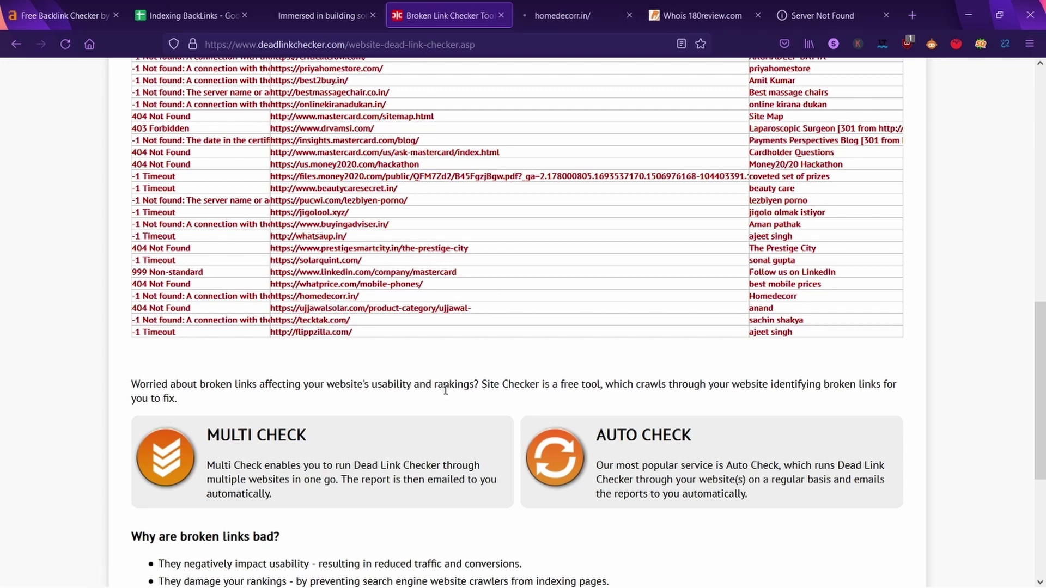
pyautogui.middleClick(360, 284)
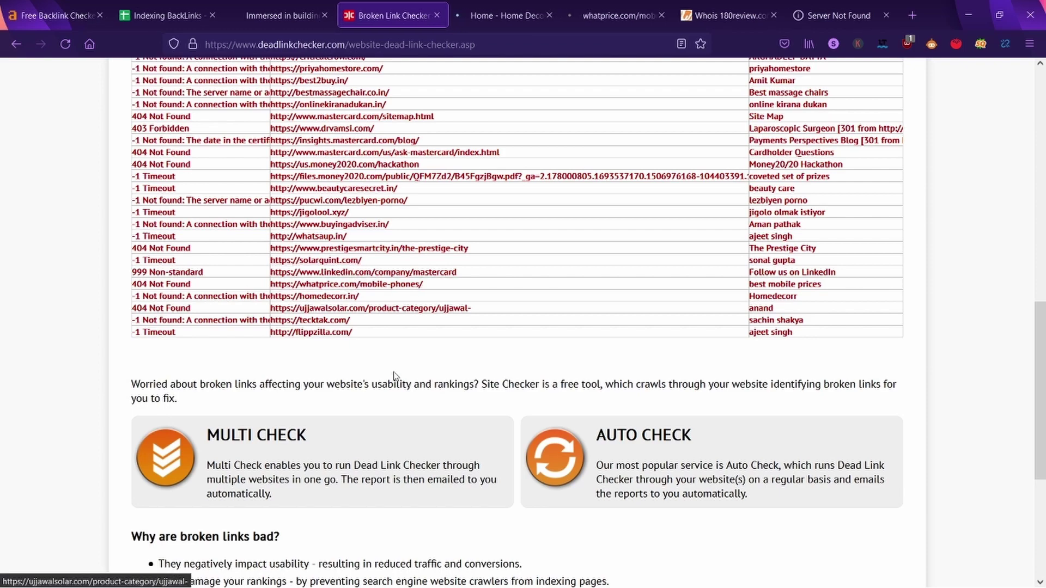
pyautogui.scroll(7, 395, 375)
pyautogui.scroll(4, 403, 373)
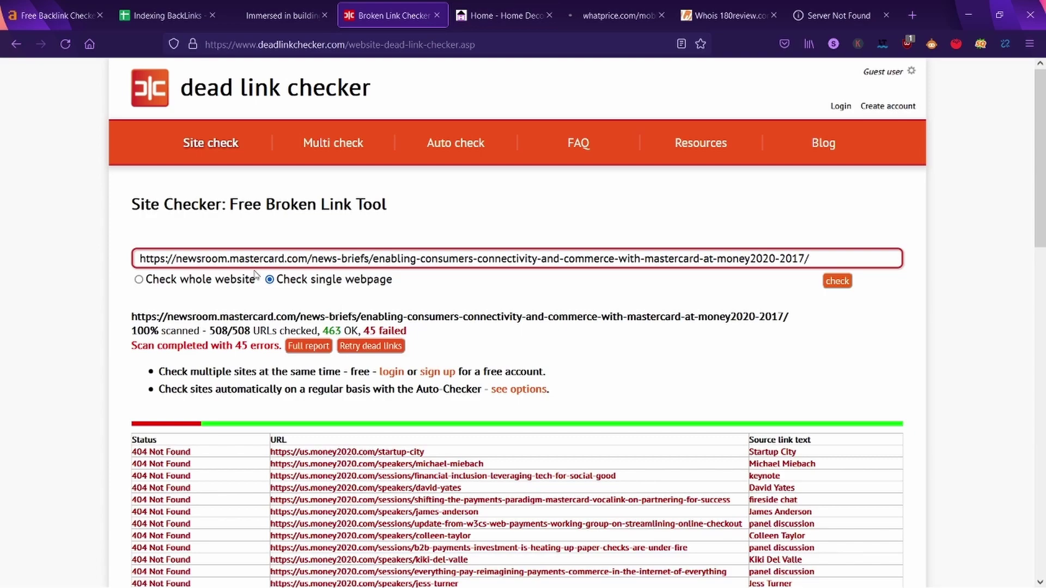
pyautogui.moveTo(146, 259); pyautogui.dragTo(469, 259)
pyautogui.click(861, 299)
pyautogui.scroll(-6, 338, 363)
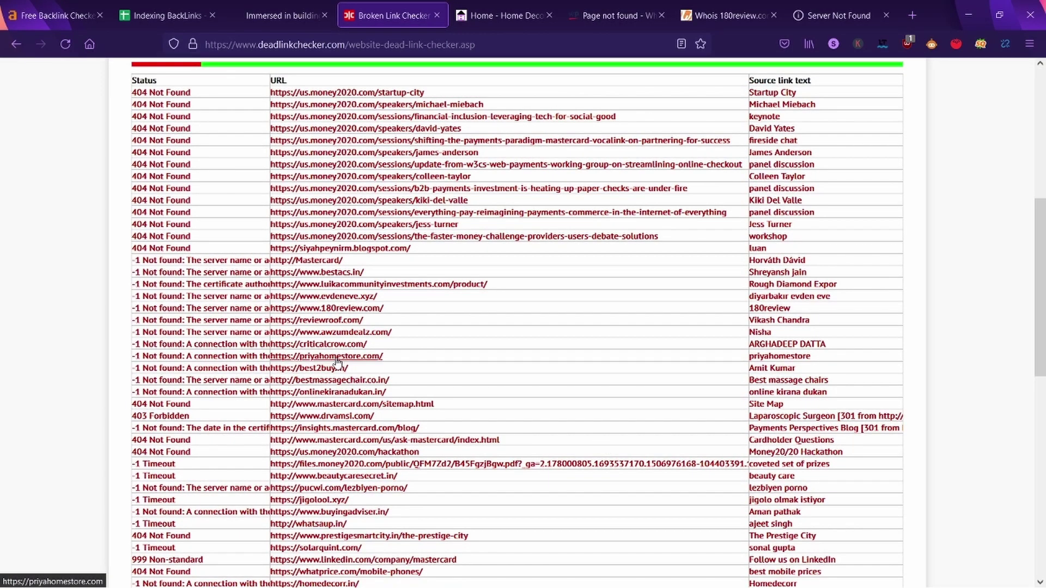
pyautogui.scroll(-6, 337, 362)
pyautogui.scroll(6, 337, 362)
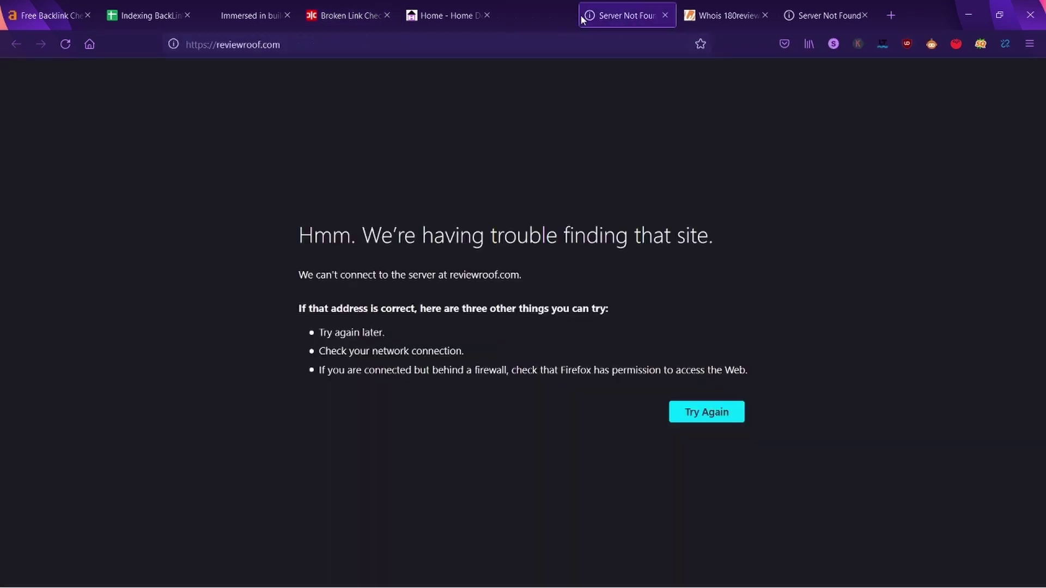
pyautogui.click(586, 15)
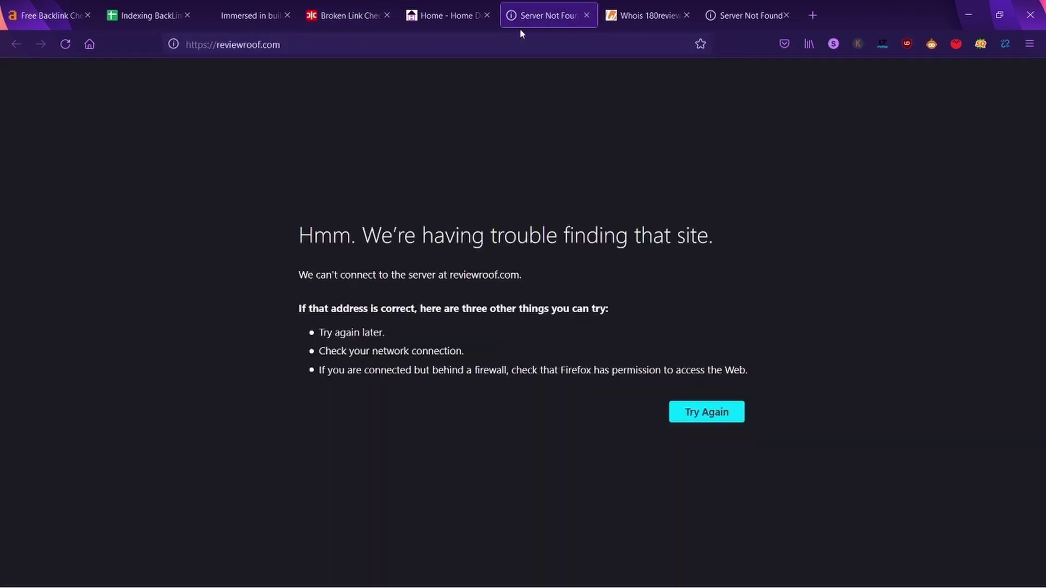
pyautogui.click(472, 42)
pyautogui.hotkey('ctrl', 'c')
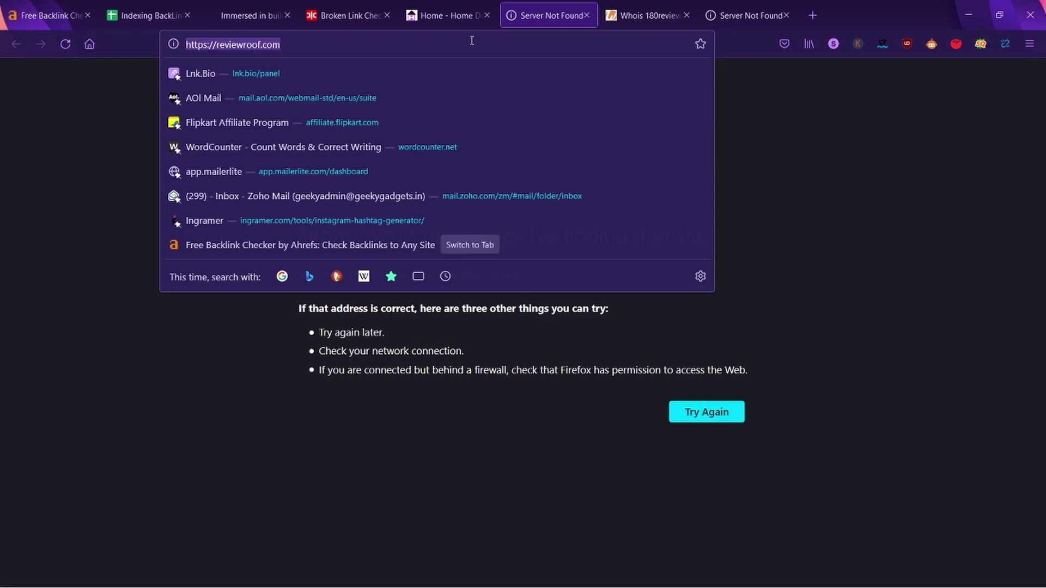
pyautogui.write('whois.com/')
pyautogui.press('Return')
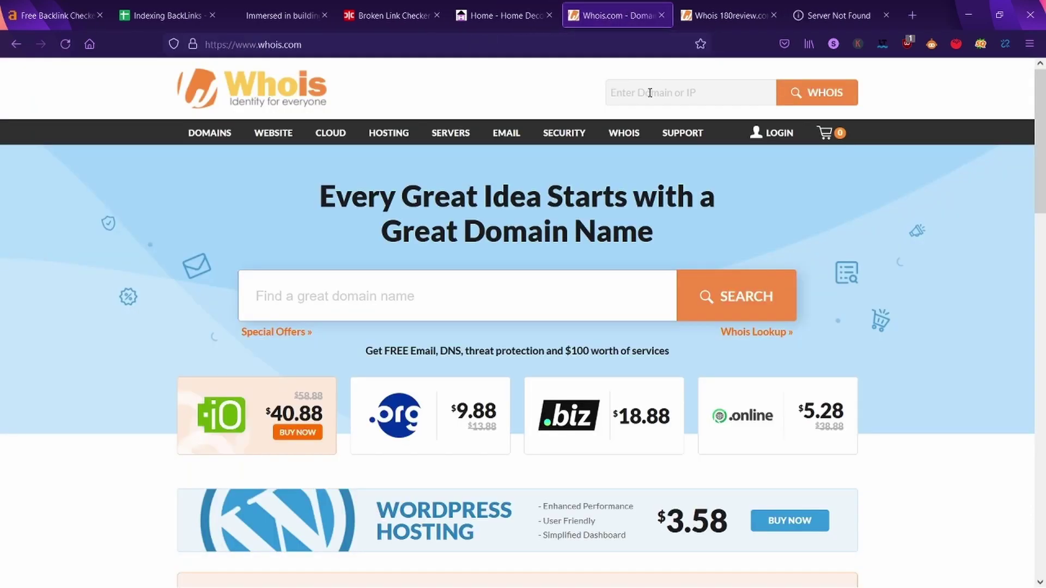
# Look up reviewroof.com on Whois and close the tab with the 180review.com lookup
pyautogui.hotkey('ctrl', 'v')
pyautogui.click(790, 95)
pyautogui.click(778, 18)
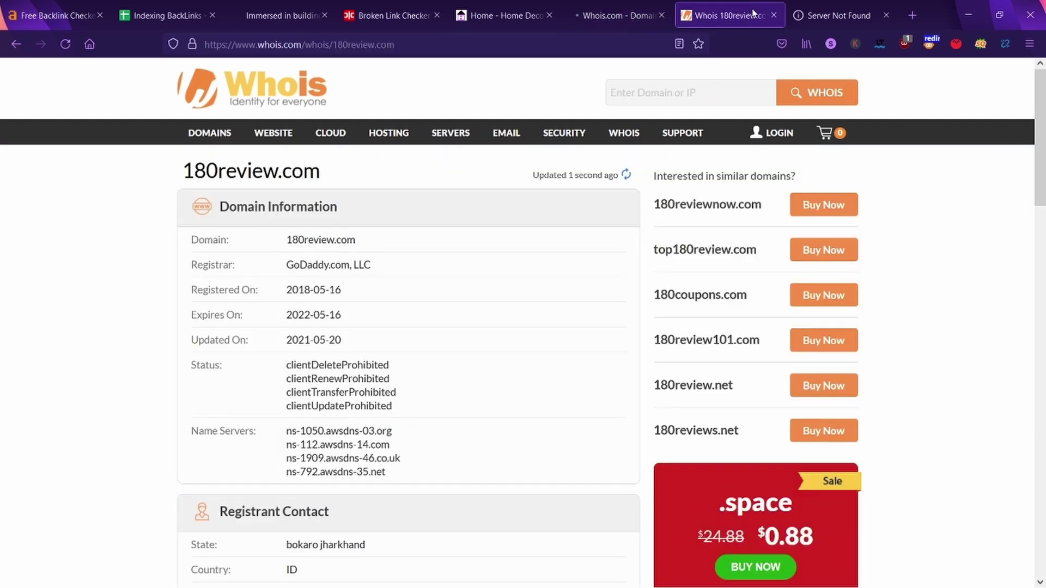
pyautogui.click(776, 16)
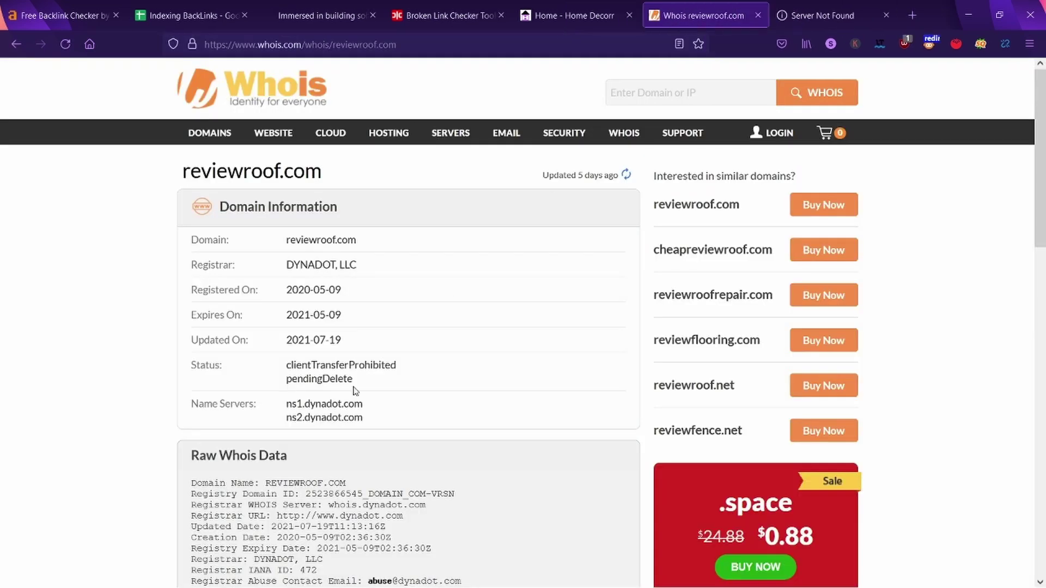
# Examine the status entries and the update and expiry dates in reviewroof.com's domain information
pyautogui.moveTo(362, 390); pyautogui.dragTo(281, 372)
pyautogui.doubleClick(327, 366)
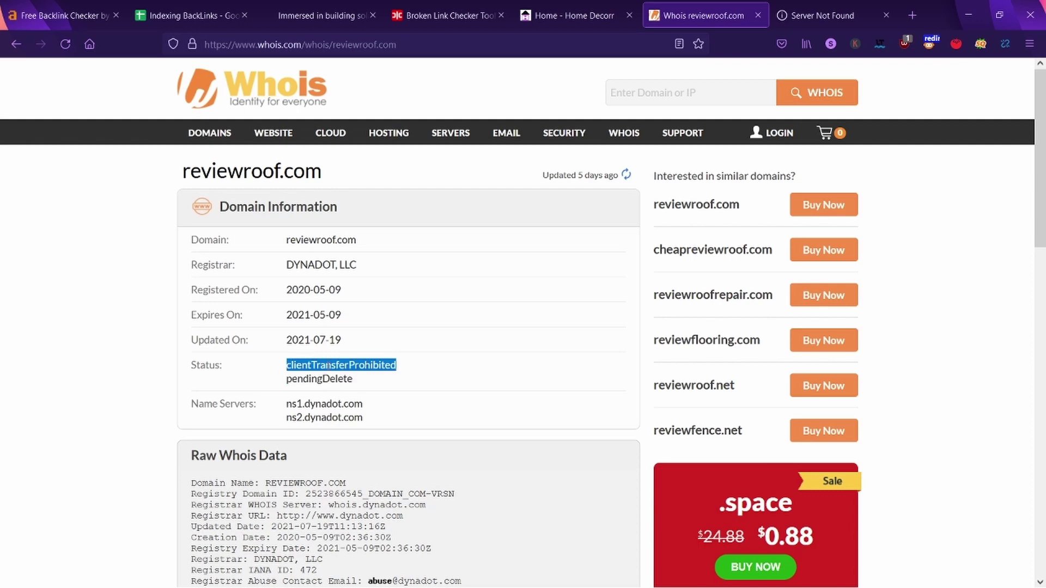
pyautogui.click(293, 340)
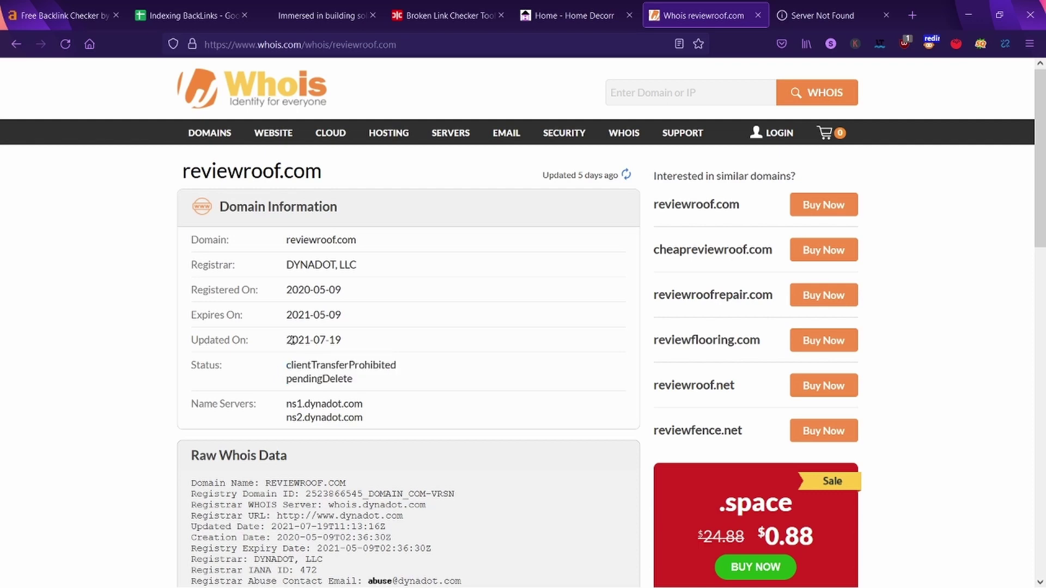
pyautogui.doubleClick(325, 316)
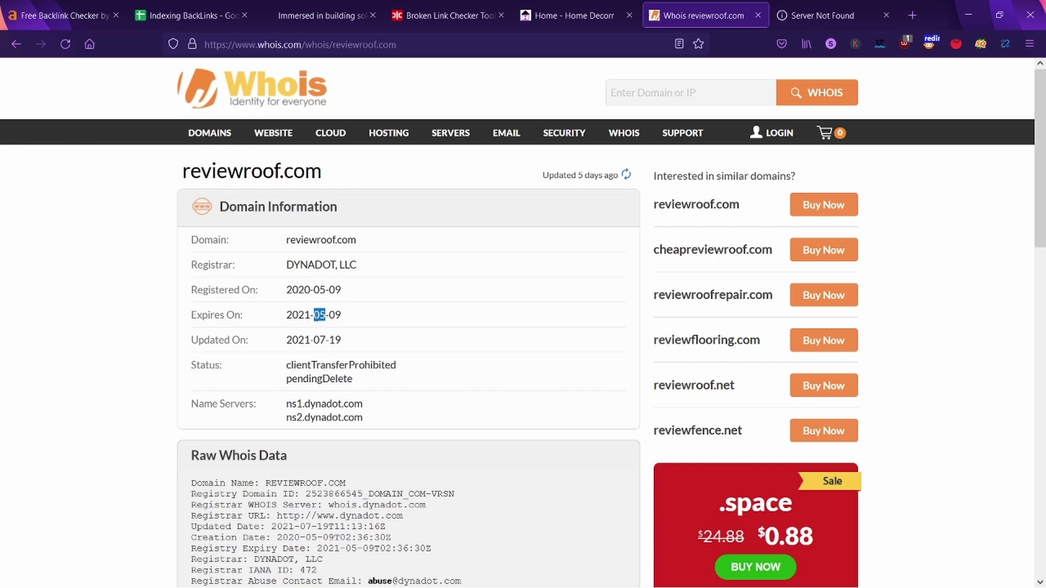
# Copy the domain reviewroof.com from Whois and check its backlinks in the Ahrefs Backlink Checker, passing the robot check
pyautogui.tripleClick(305, 240)
pyautogui.hotkey('ctrl', 'c')
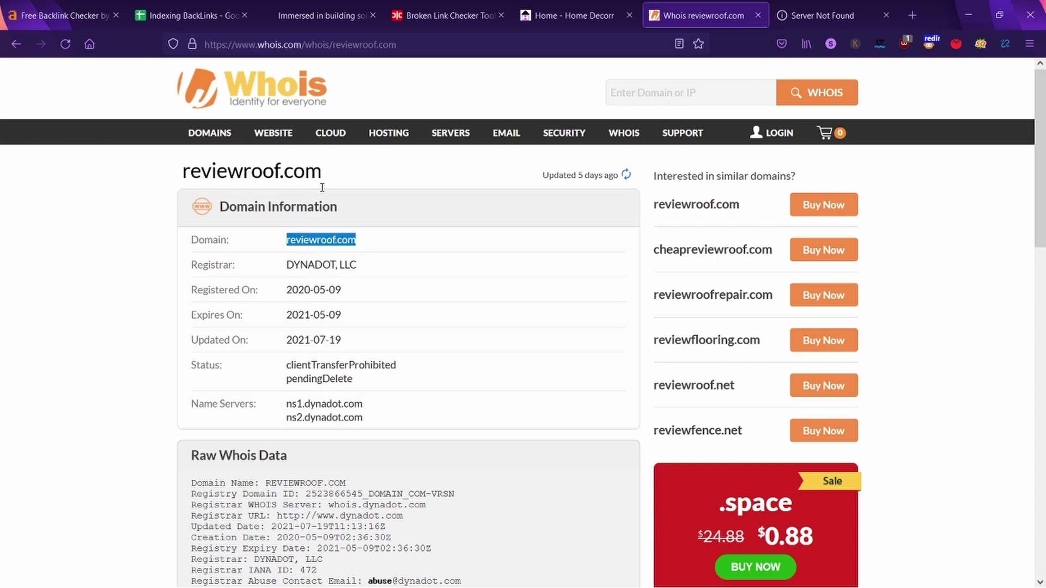
pyautogui.click(401, 47)
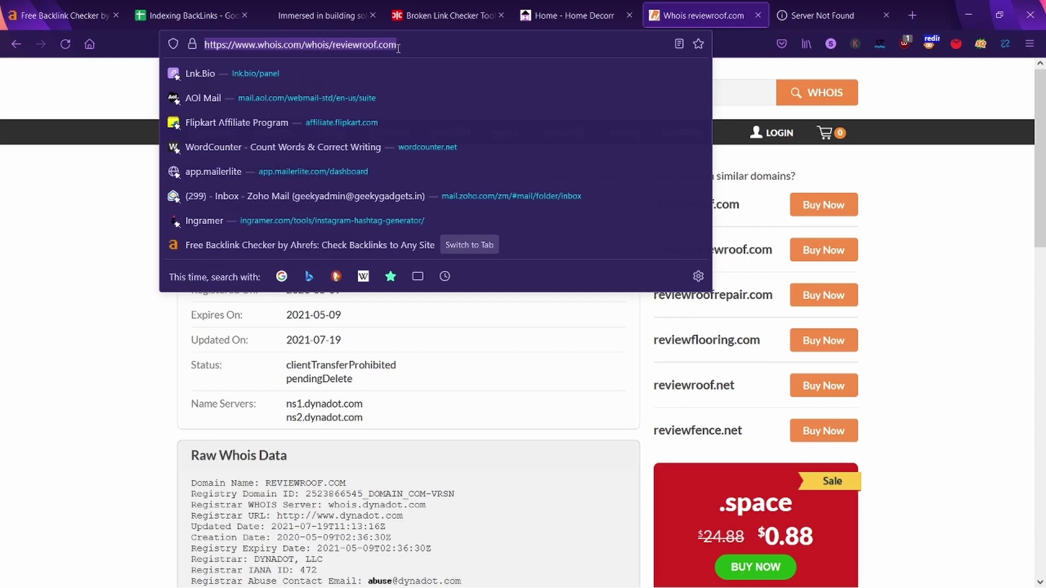
pyautogui.click(61, 12)
pyautogui.tripleClick(282, 283)
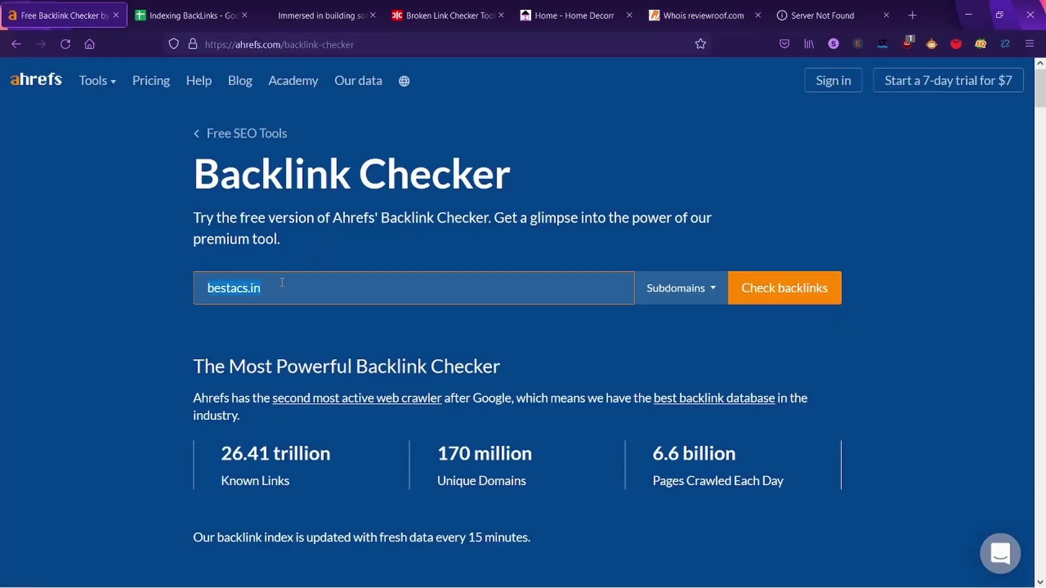
pyautogui.hotkey('ctrl', 'v')
pyautogui.click(784, 288)
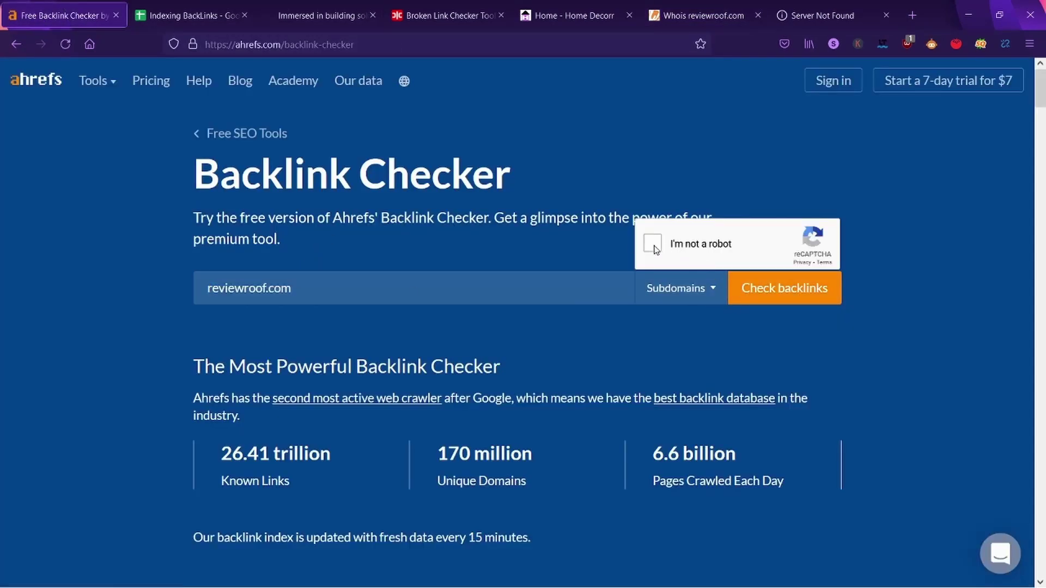
pyautogui.click(653, 245)
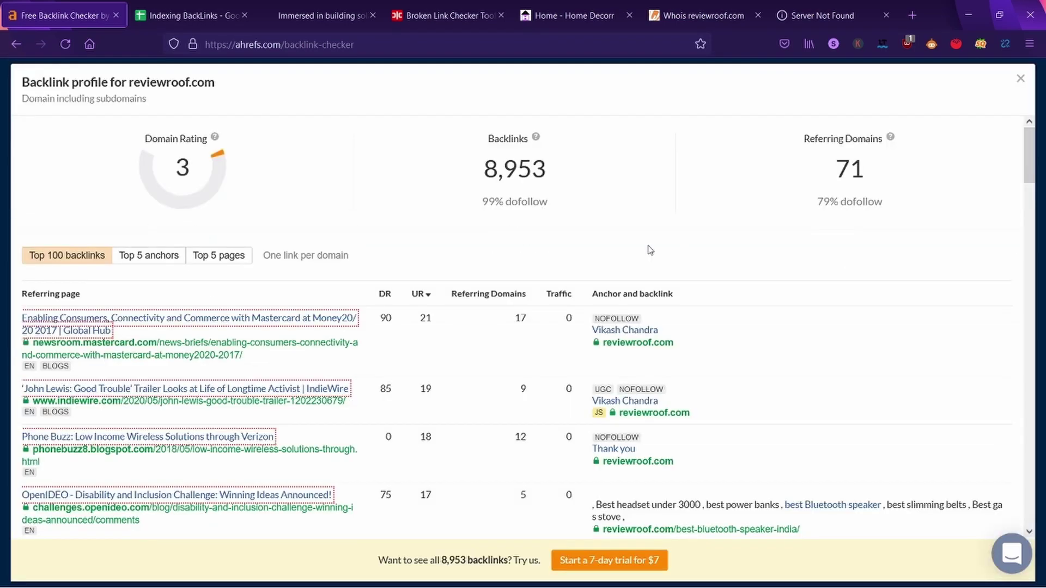
# Skim the top backlinks in reviewroof.com's backlink profile and return to the broken link report
pyautogui.scroll(-15, 641, 396)
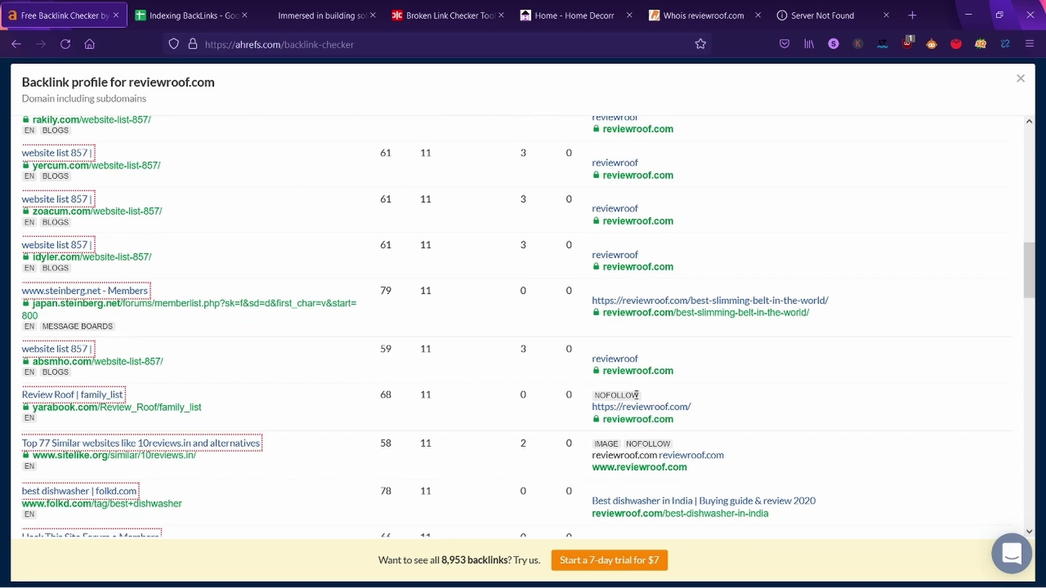
pyautogui.scroll(15, 637, 395)
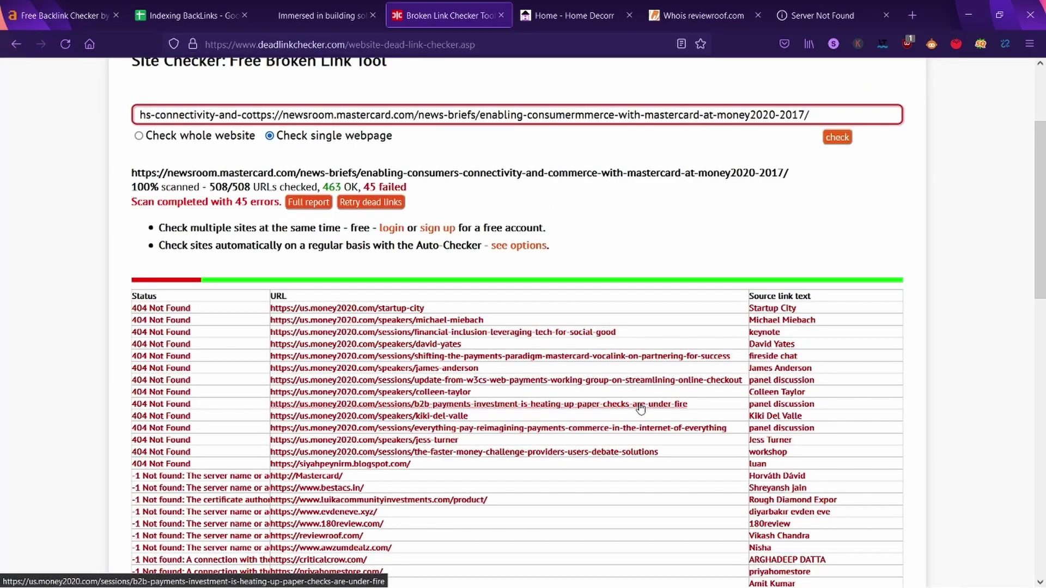
pyautogui.scroll(-2, 641, 408)
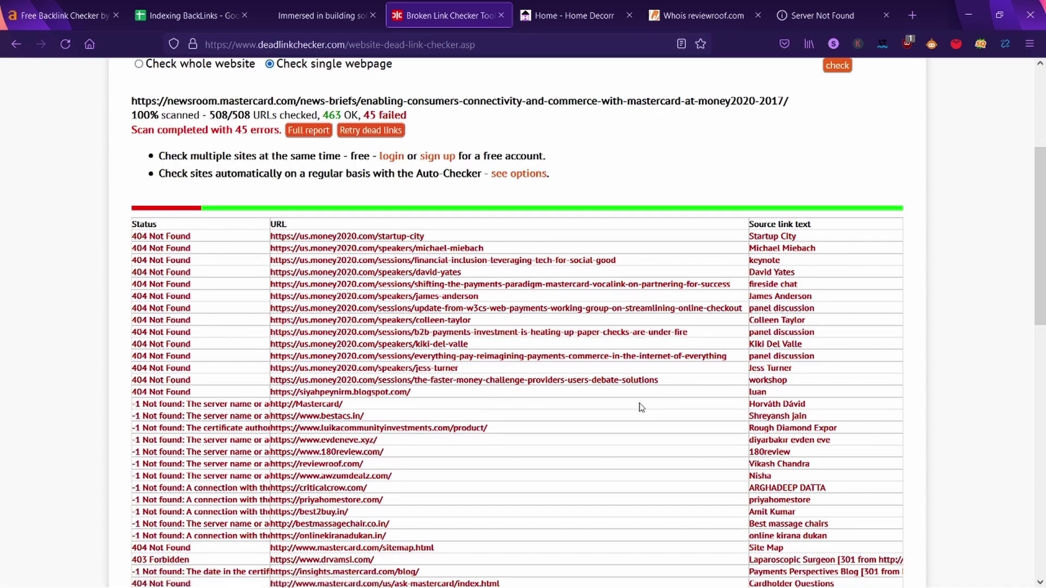
# Look through the rest of the dead links listed in the broken link report for the Mastercard newsroom page
pyautogui.scroll(-4, 641, 407)
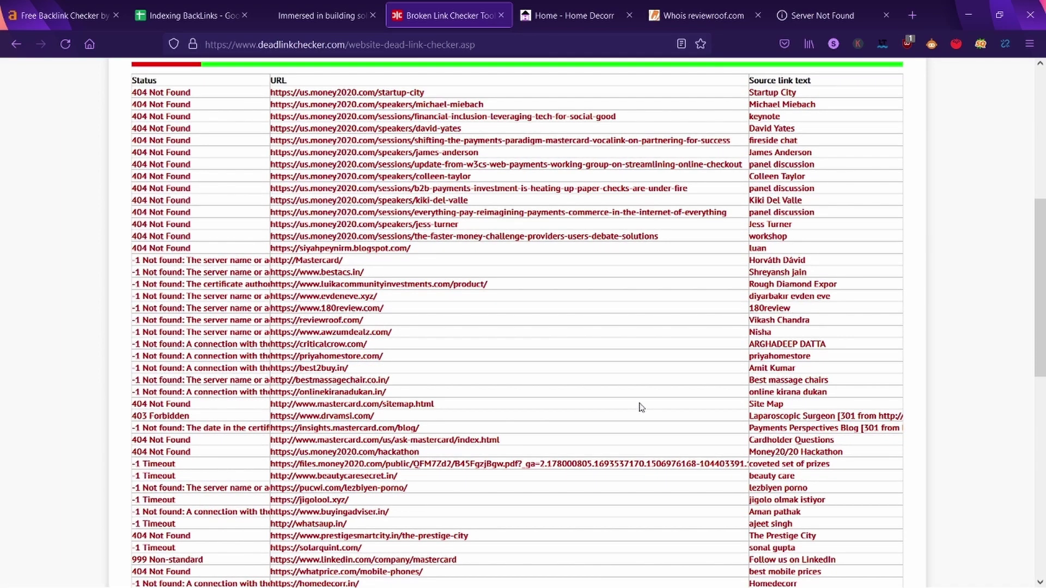
pyautogui.scroll(-4, 641, 408)
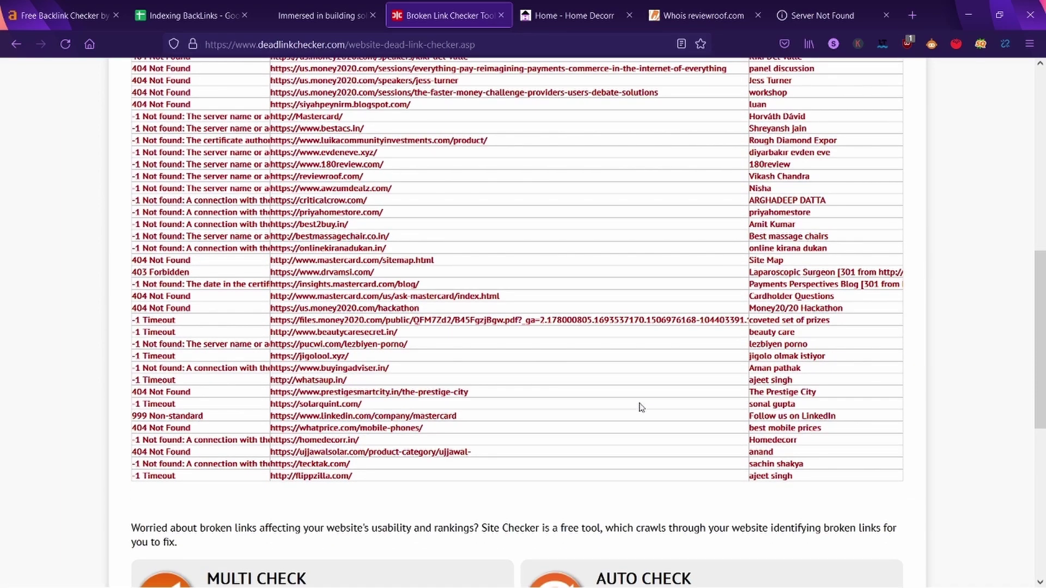
pyautogui.scroll(8, 641, 407)
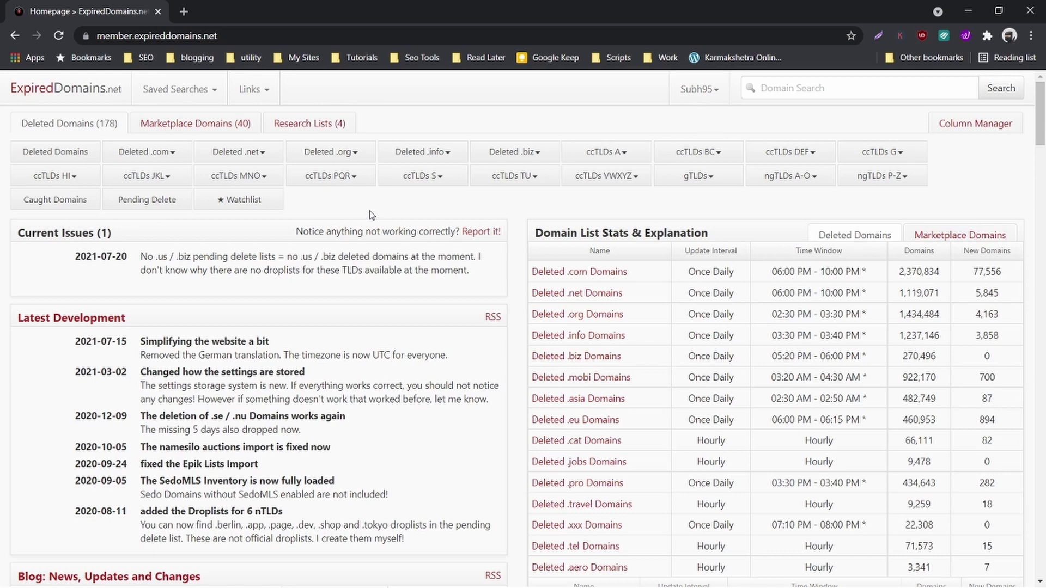
# Switch to ExpiredDomains.net, open the Deleted .com Domains list and display its filter options
pyautogui.click(130, 151)
pyautogui.click(138, 179)
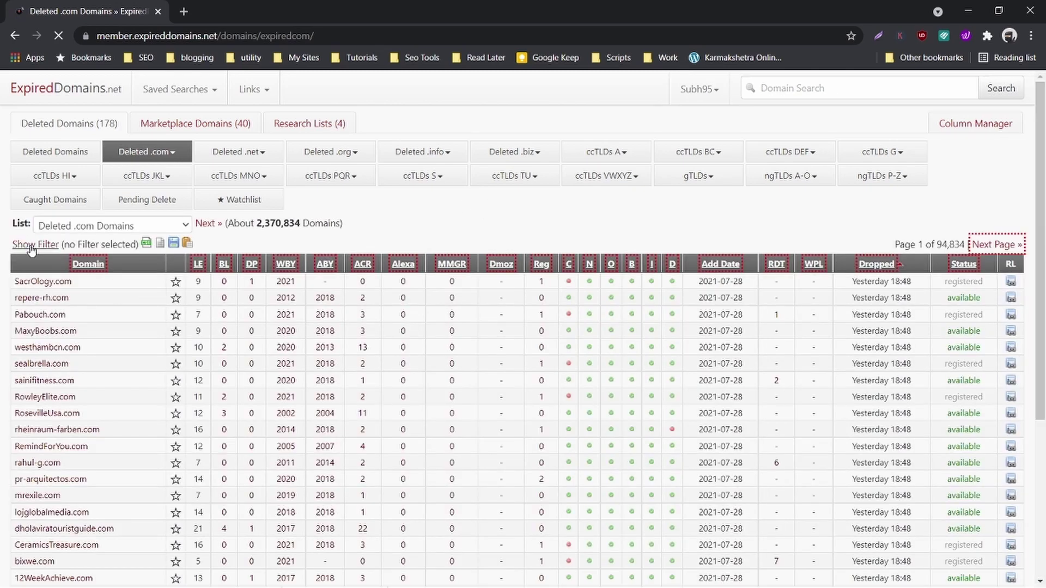
pyautogui.click(34, 245)
pyautogui.scroll(-2, 33, 241)
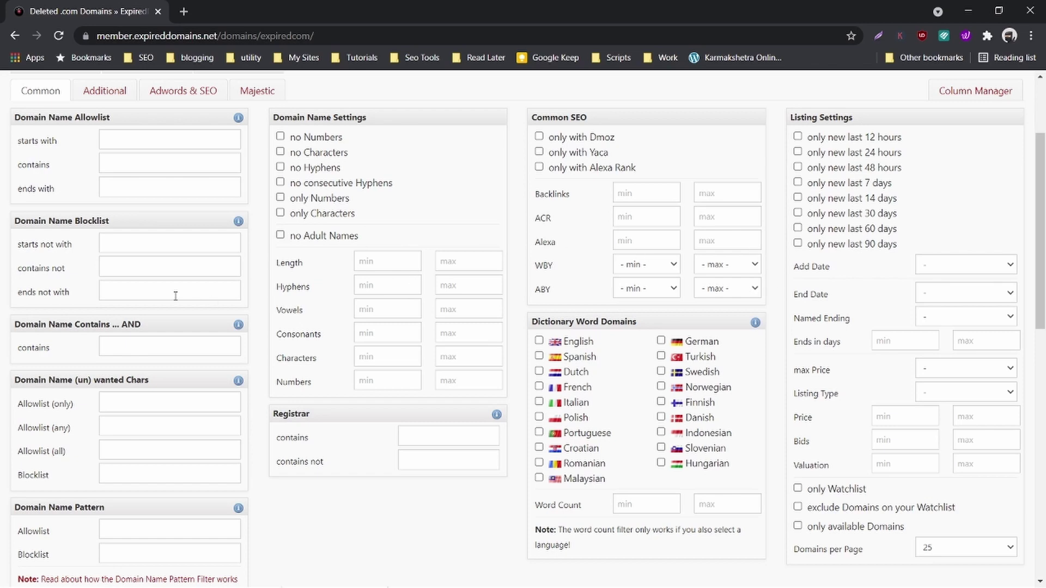
pyautogui.scroll(2, 176, 296)
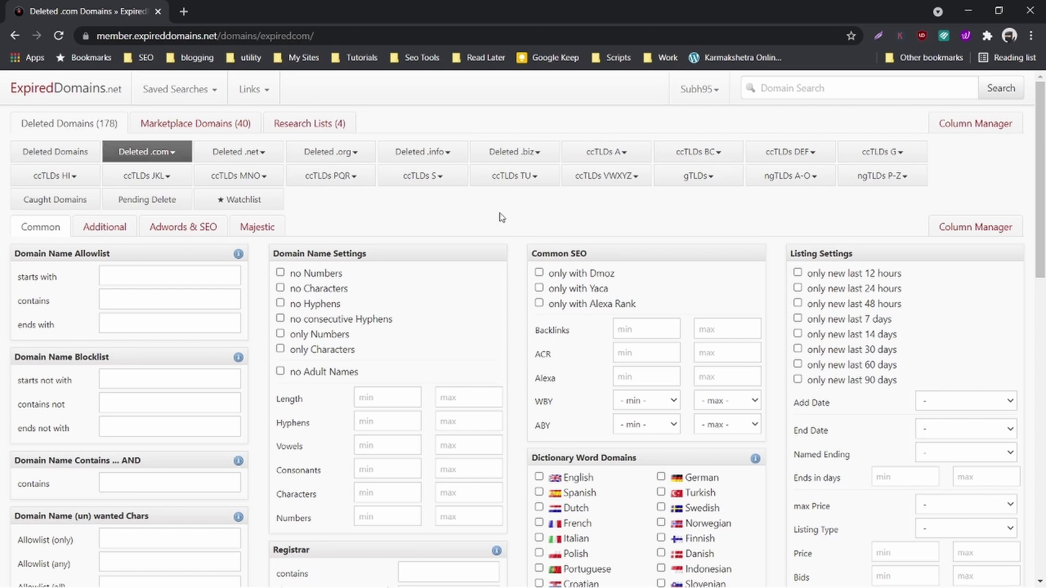
pyautogui.scroll(-5, 502, 217)
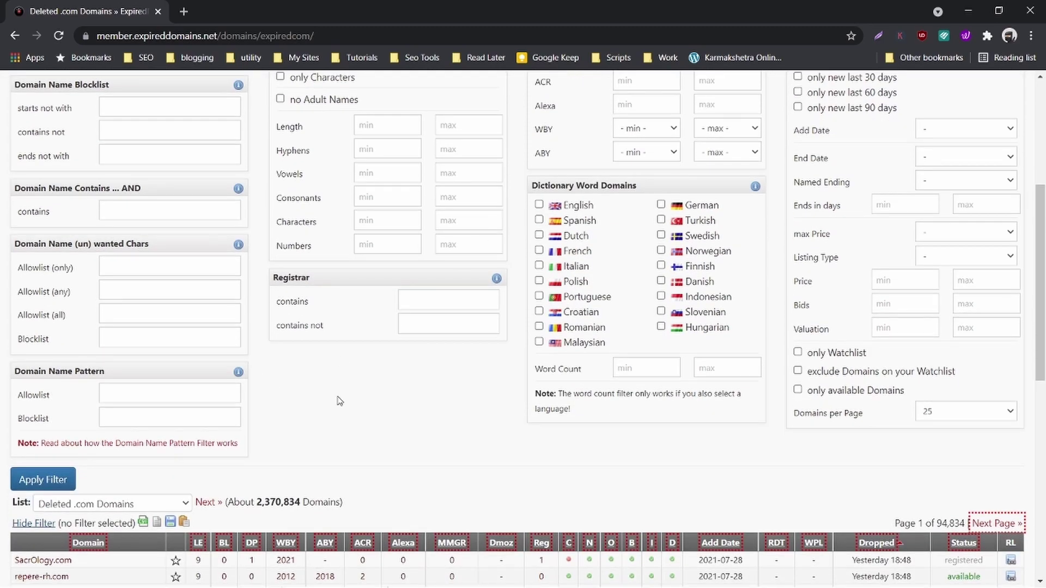
pyautogui.scroll(4, 341, 399)
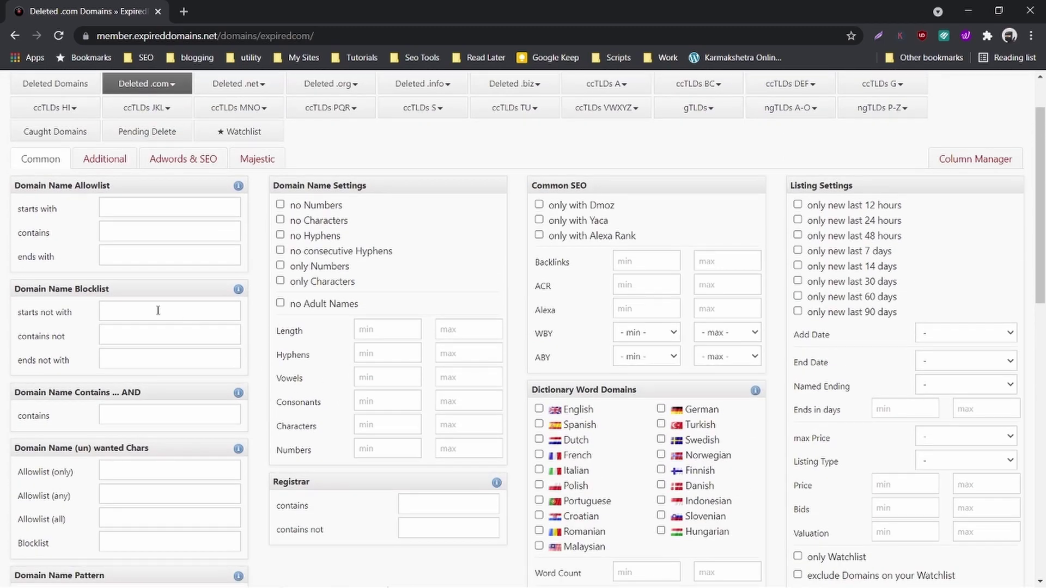
# Filter the deleted .com list to no adult names and only available domains
pyautogui.scroll(1, 152, 308)
pyautogui.scroll(-1, 298, 365)
pyautogui.click(320, 309)
pyautogui.scroll(-1, 364, 346)
pyautogui.scroll(-3, 364, 346)
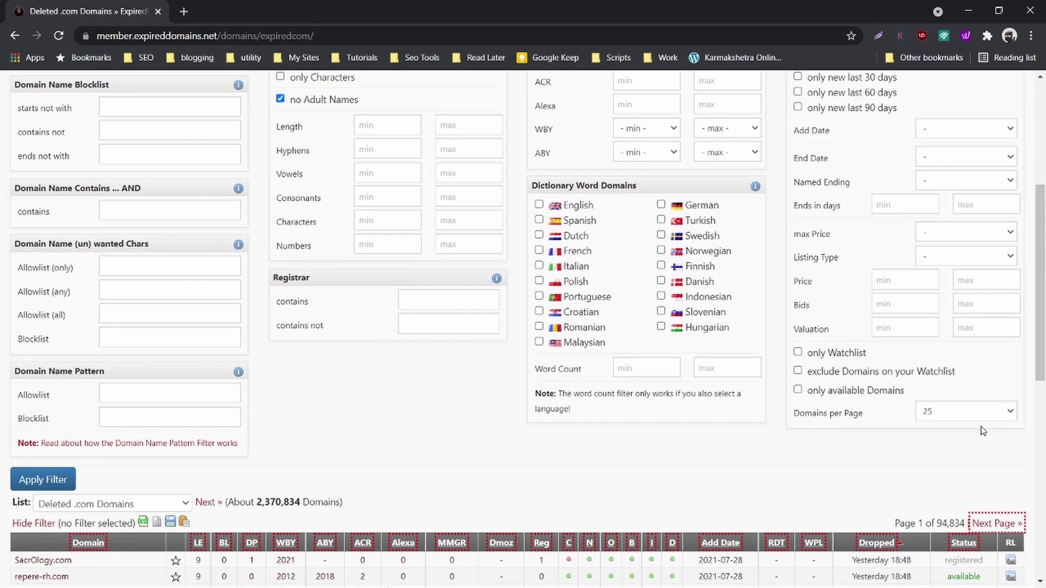
pyautogui.click(858, 393)
pyautogui.scroll(1, 513, 439)
pyautogui.scroll(3, 513, 438)
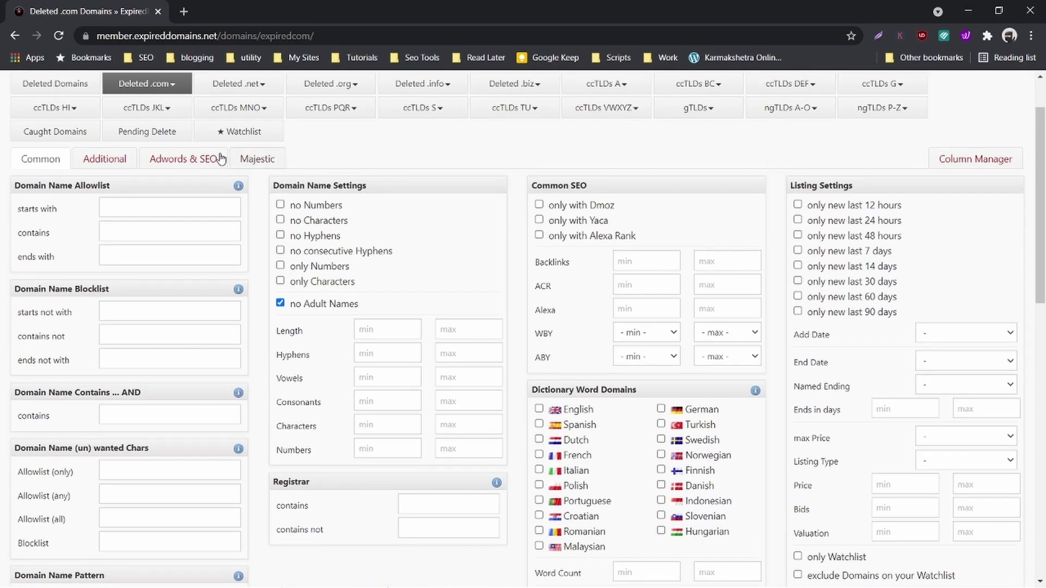
# Look over the additional filters and set the minimum number of Wikipedia links to 1
pyautogui.click(103, 159)
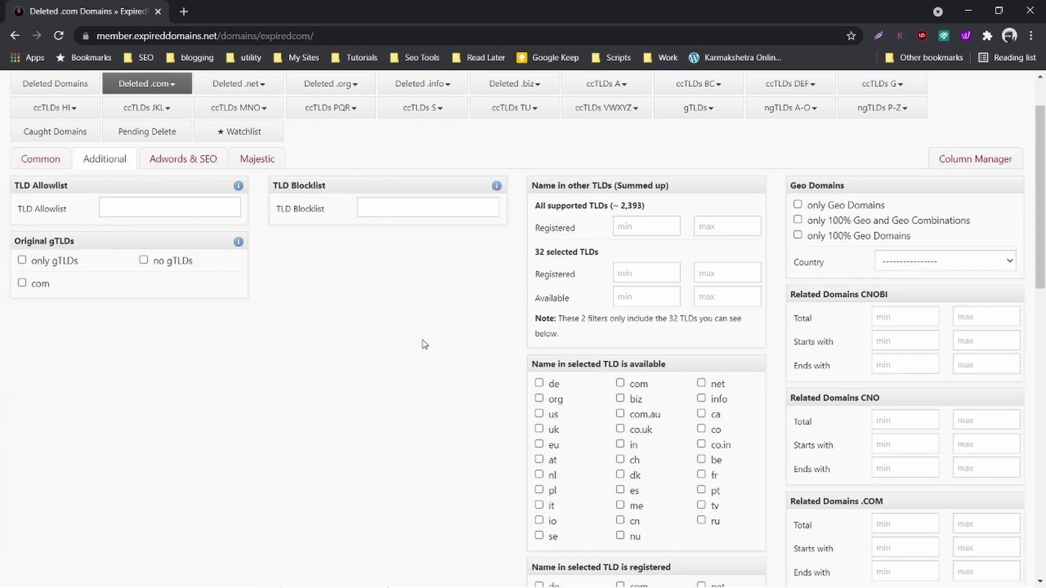
pyautogui.scroll(-3, 1044, 454)
pyautogui.scroll(3, 1044, 454)
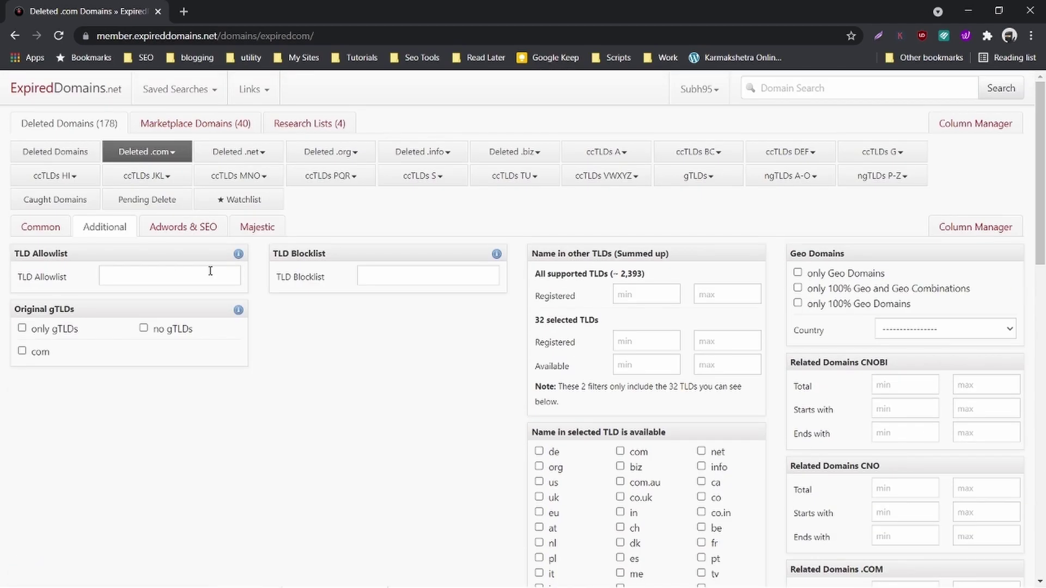
pyautogui.click(182, 232)
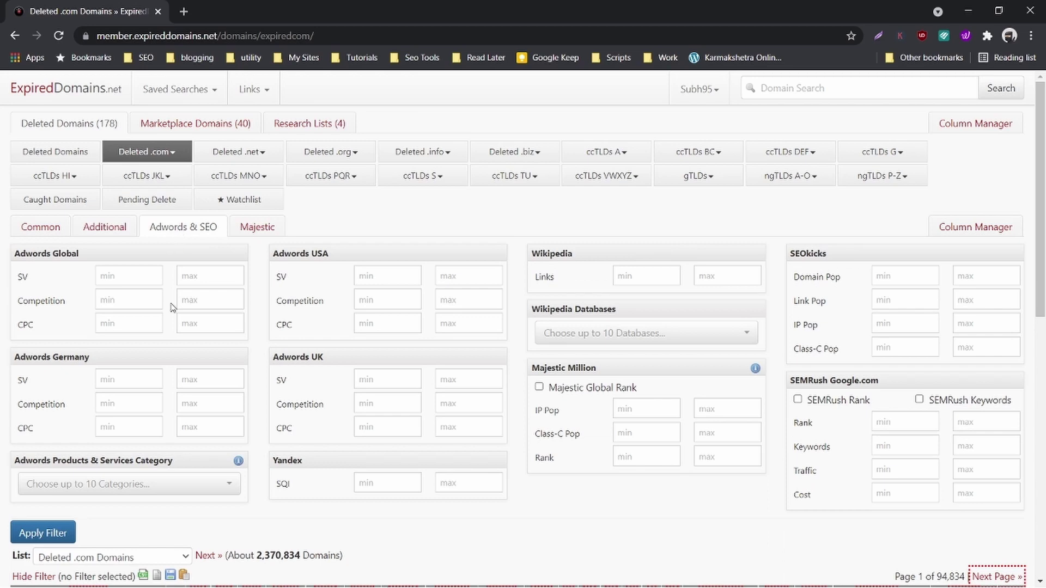
pyautogui.click(643, 273)
pyautogui.write('1')
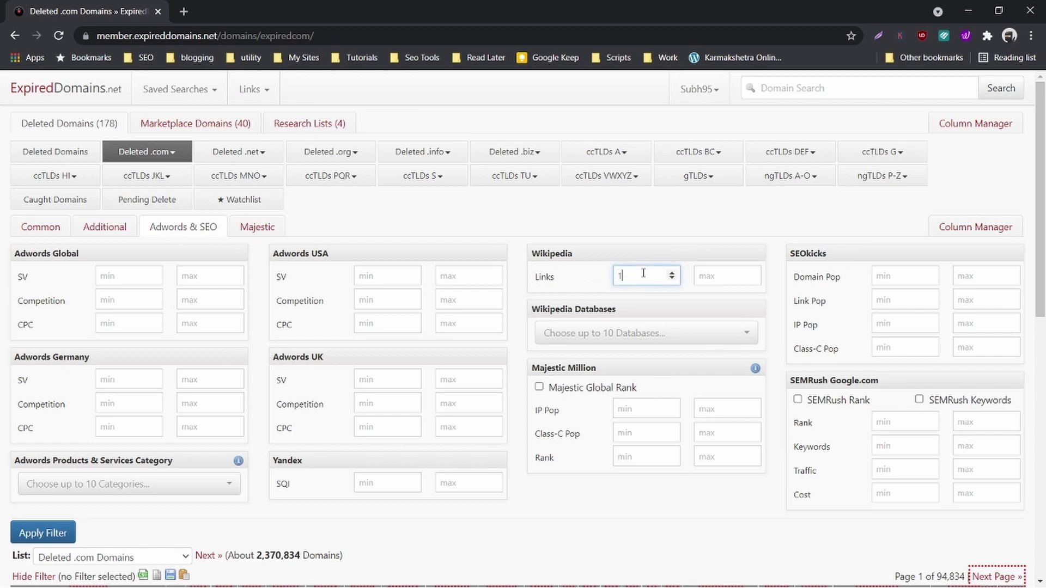
# Set the Majestic minimum Trust Flow to 10 and minimum Trust Ratio to 1.3, and apply the filter
pyautogui.click(259, 229)
pyautogui.click(123, 301)
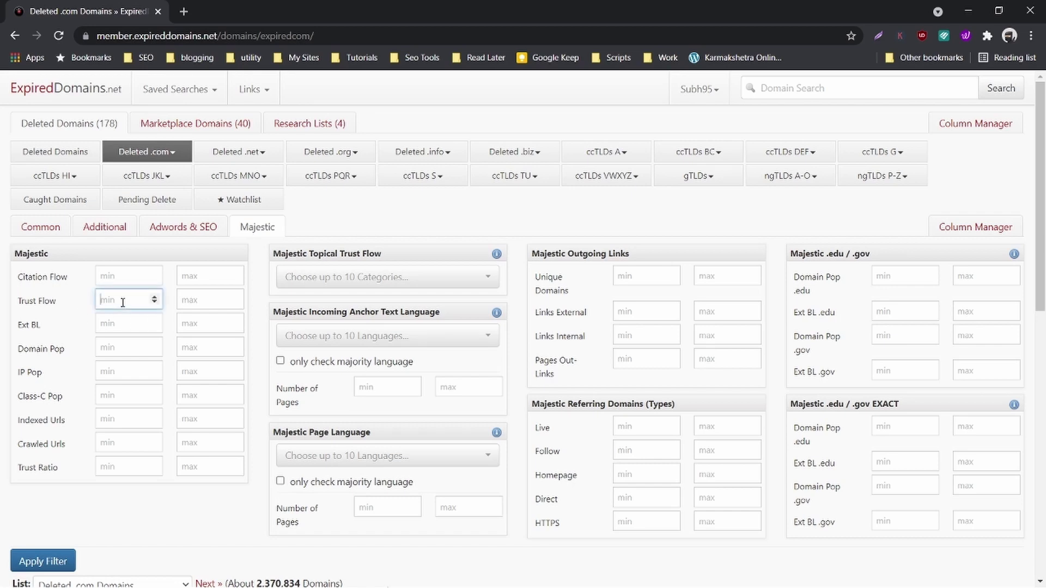
pyautogui.write('10')
pyautogui.click(113, 466)
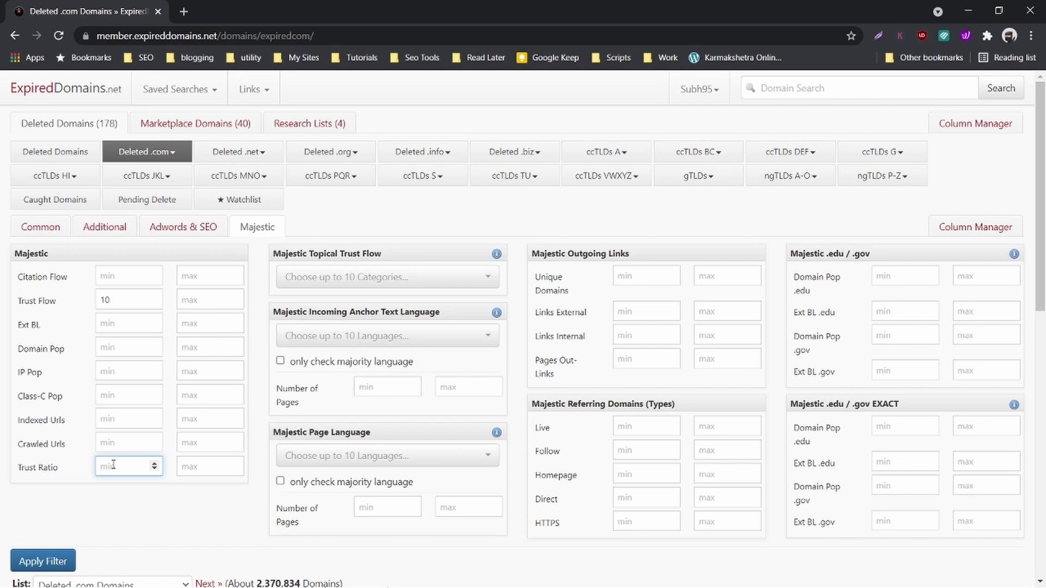
pyautogui.write('1.3')
pyautogui.click(207, 541)
pyautogui.scroll(-3, 207, 541)
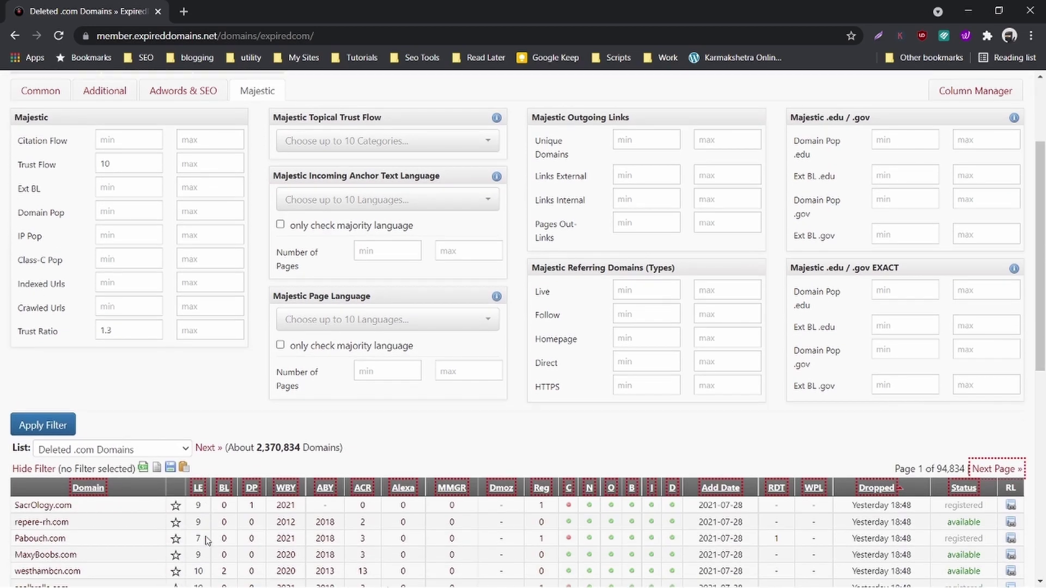
pyautogui.click(42, 425)
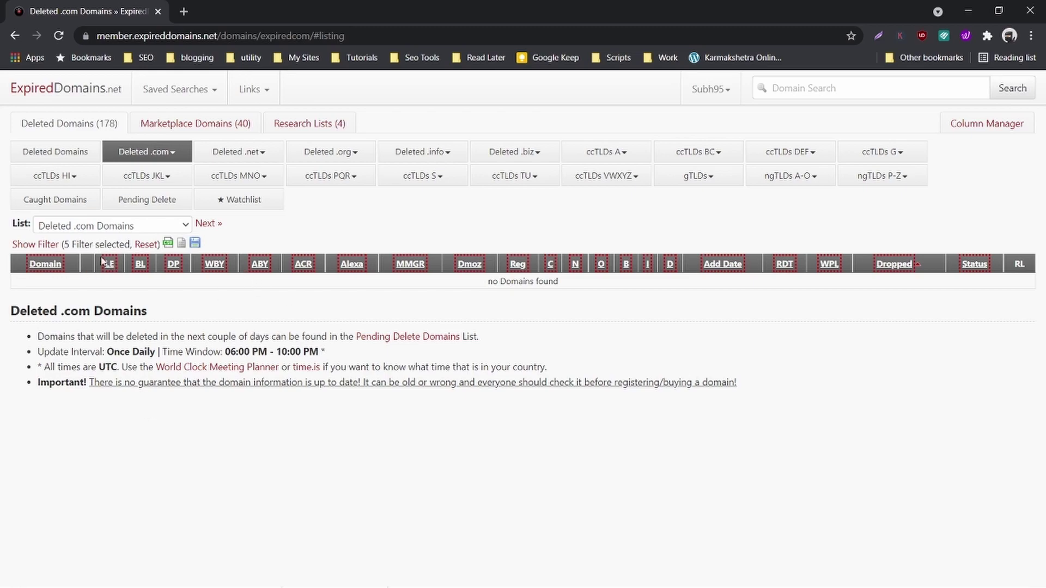
# Clear the minimum Trust Ratio from the Majestic filters and reapply the filter to the deleted .com list
pyautogui.click(35, 245)
pyautogui.scroll(-5, 2, 297)
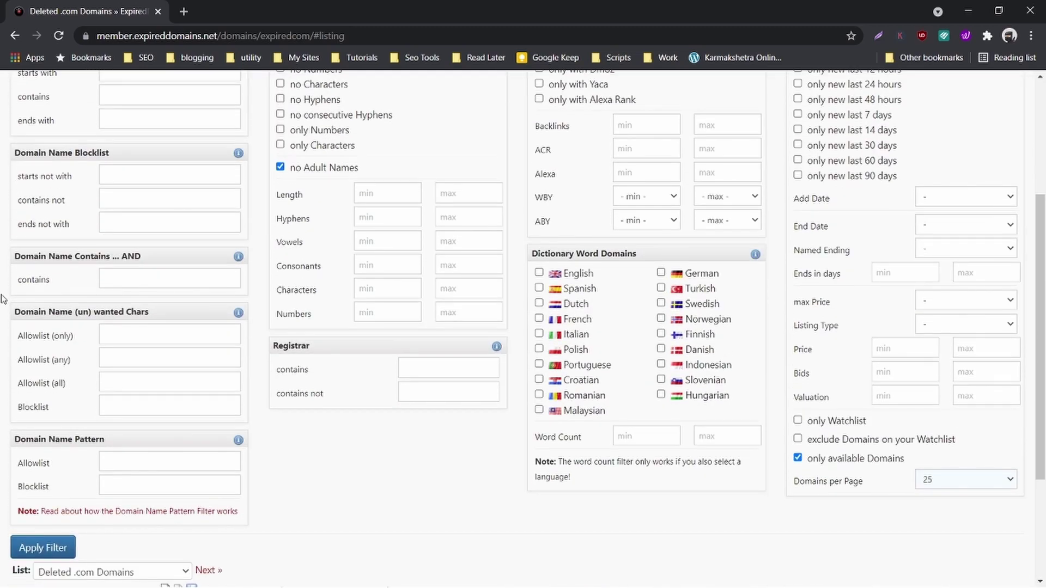
pyautogui.scroll(4, 3, 298)
pyautogui.click(263, 225)
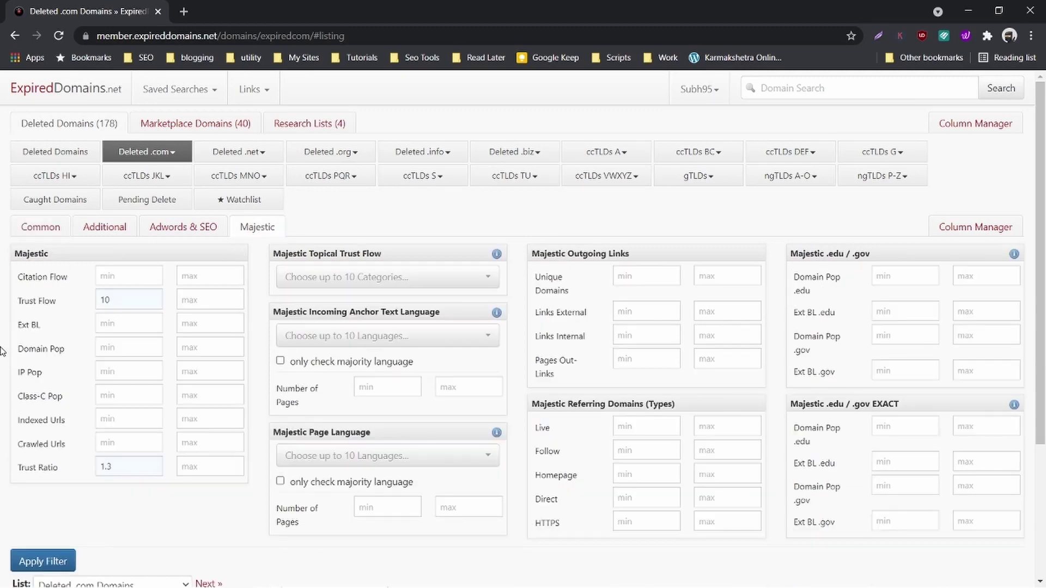
pyautogui.scroll(-3, 3, 351)
pyautogui.doubleClick(119, 329)
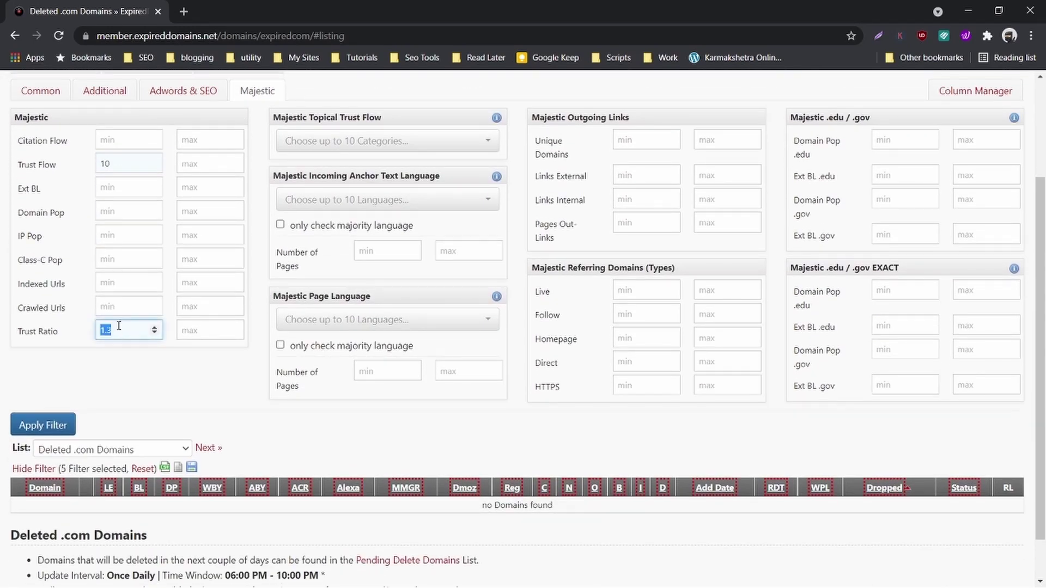
pyautogui.press('BackSpace')
pyautogui.click(40, 428)
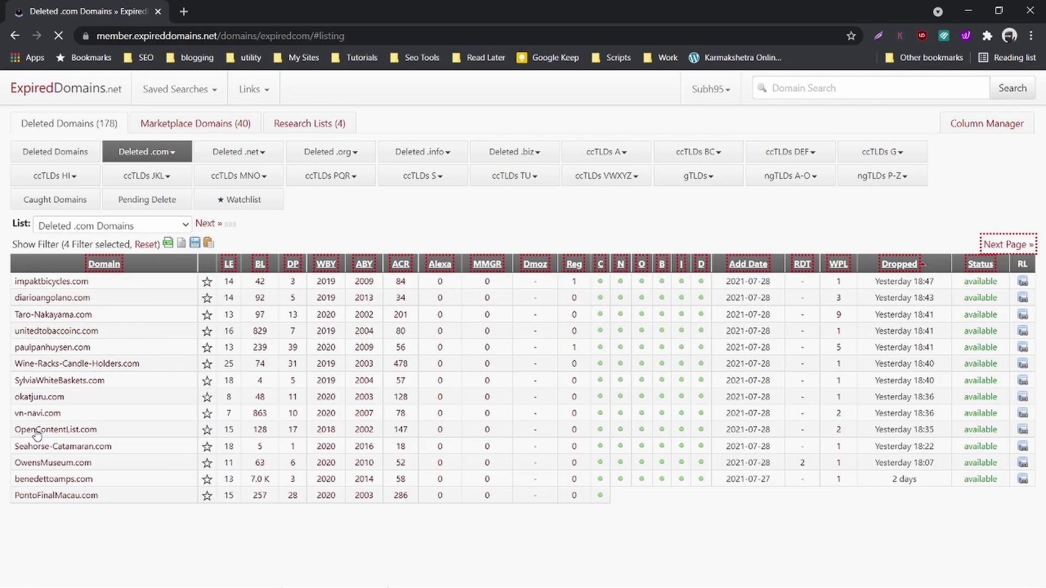
# Sort the filtered deleted .com domains by domain popularity (DP) in descending order
pyautogui.scroll(3, 36, 434)
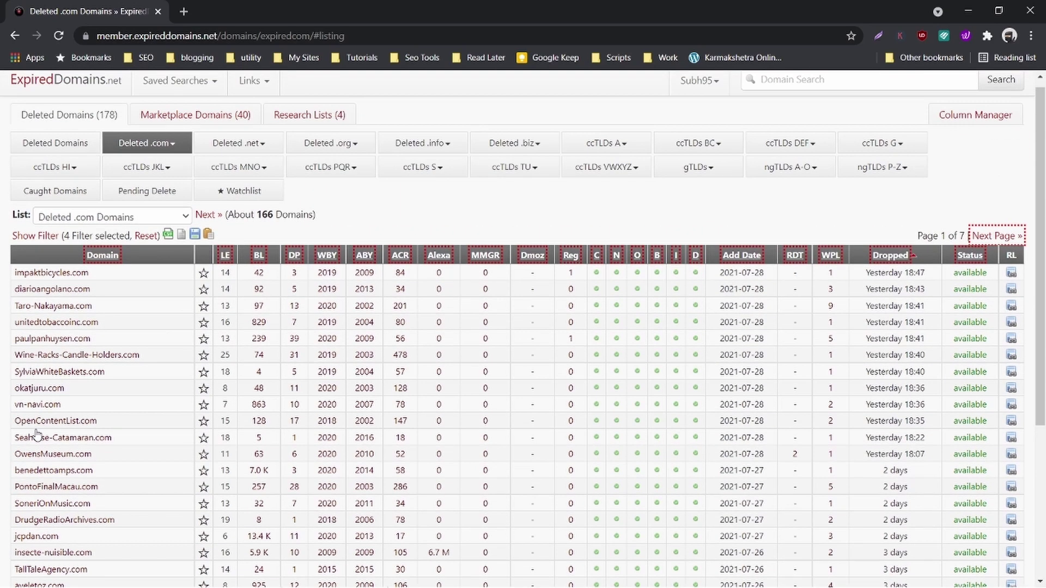
pyautogui.scroll(-1, 36, 434)
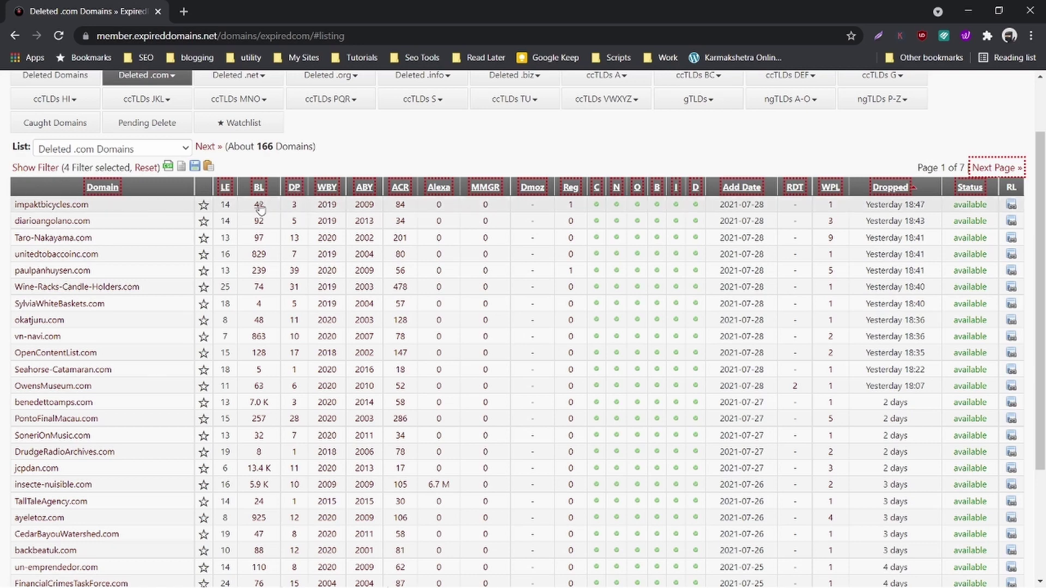
pyautogui.click(294, 189)
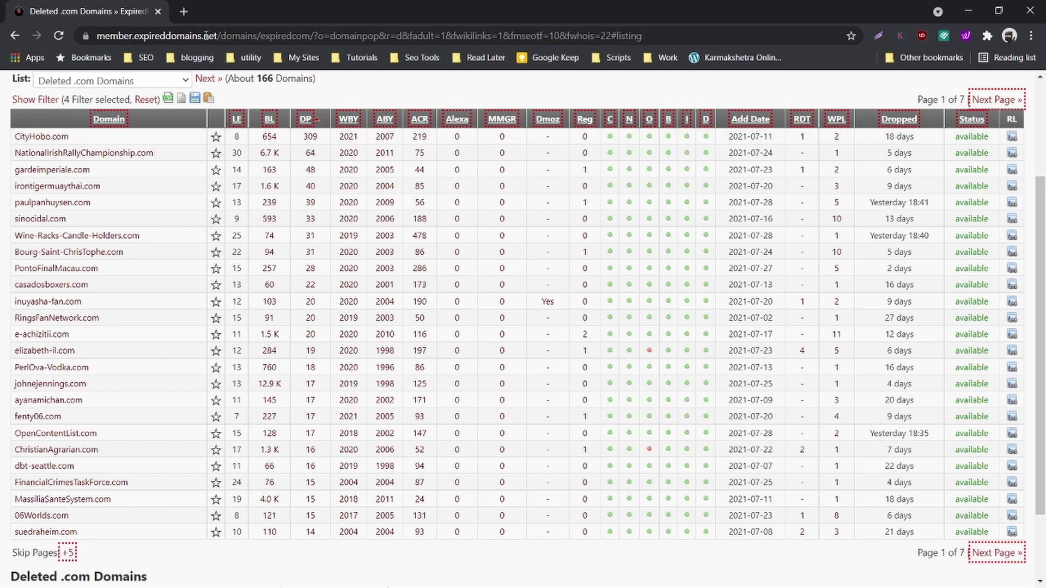
# Open openlinkprofiler.org in a new browser tab
pyautogui.click(182, 12)
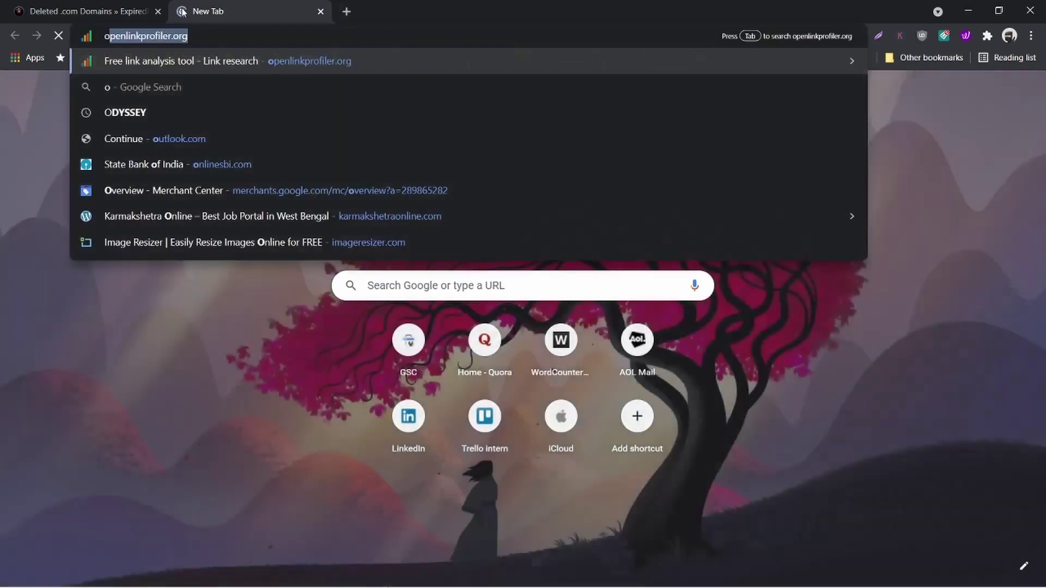
pyautogui.write('open')
pyautogui.press('Return')
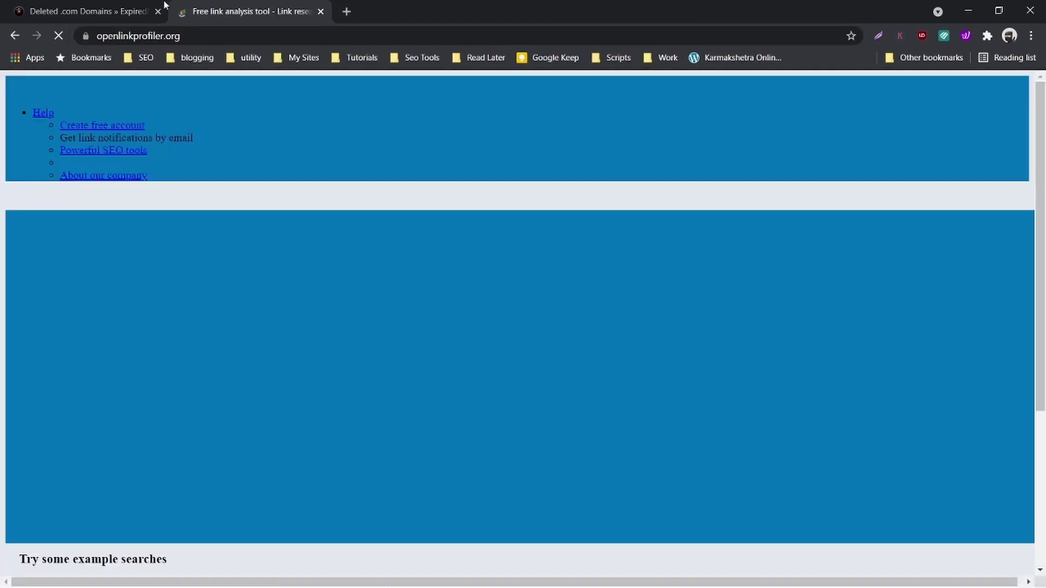
# Copy the domain CityHobo.com from the deleted domains list and get its backlink data in OpenLinkProfiler
pyautogui.click(127, 8)
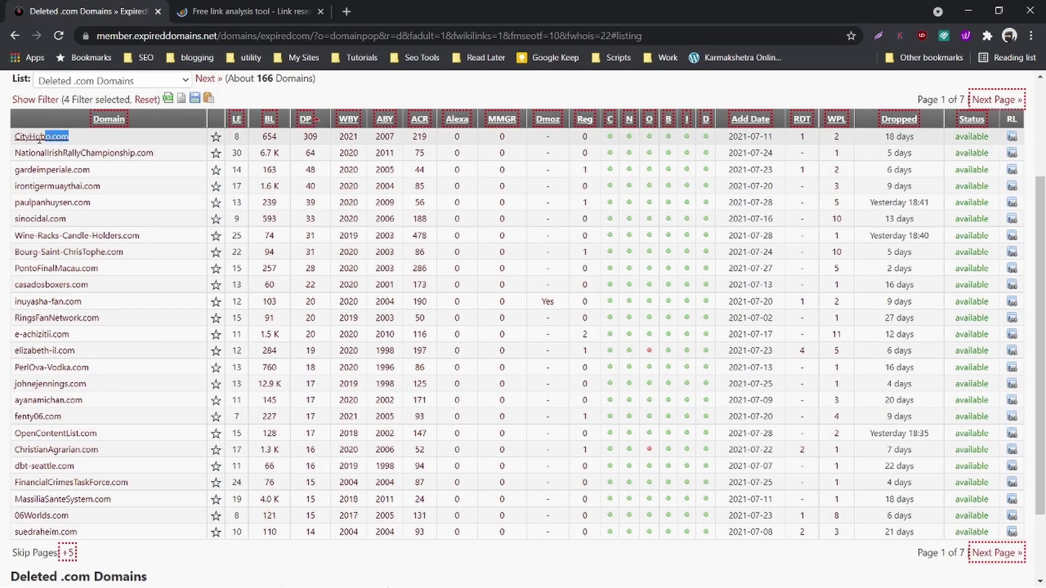
pyautogui.moveTo(49, 137); pyautogui.dragTo(15, 141)
pyautogui.hotkey('ctrl', 'c')
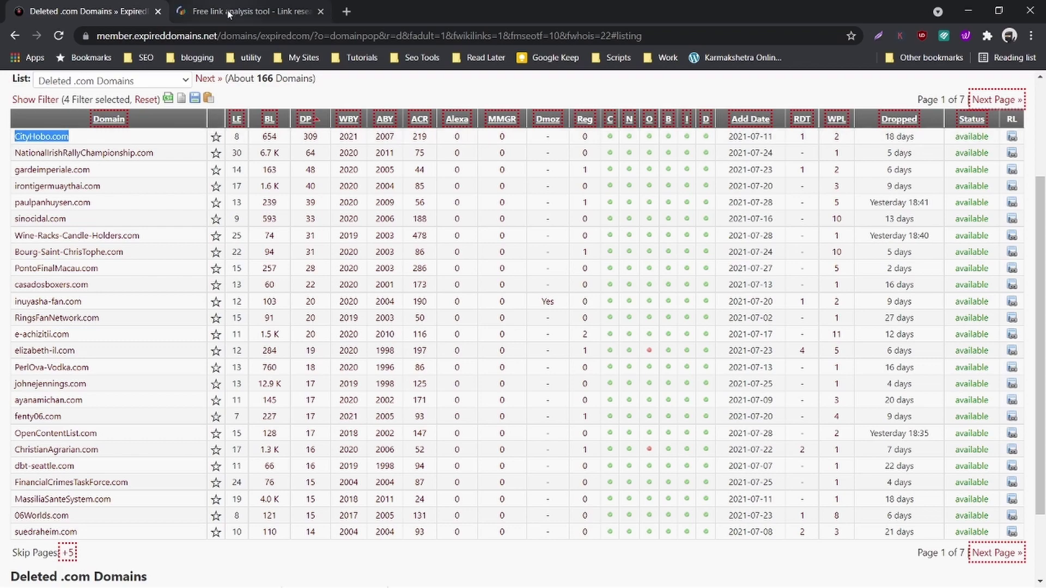
pyautogui.click(229, 12)
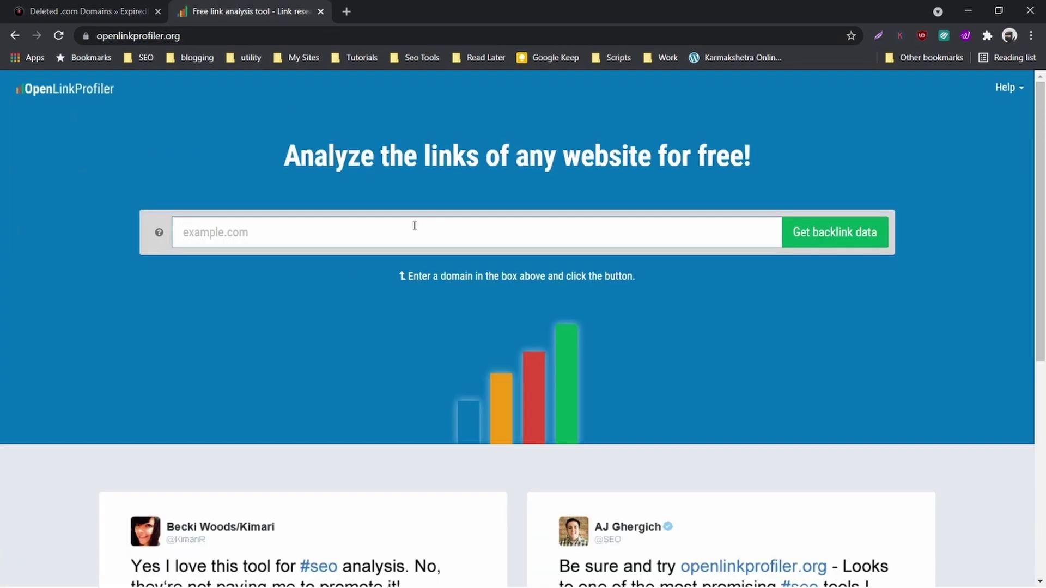
pyautogui.hotkey('ctrl', 'v')
pyautogui.click(830, 247)
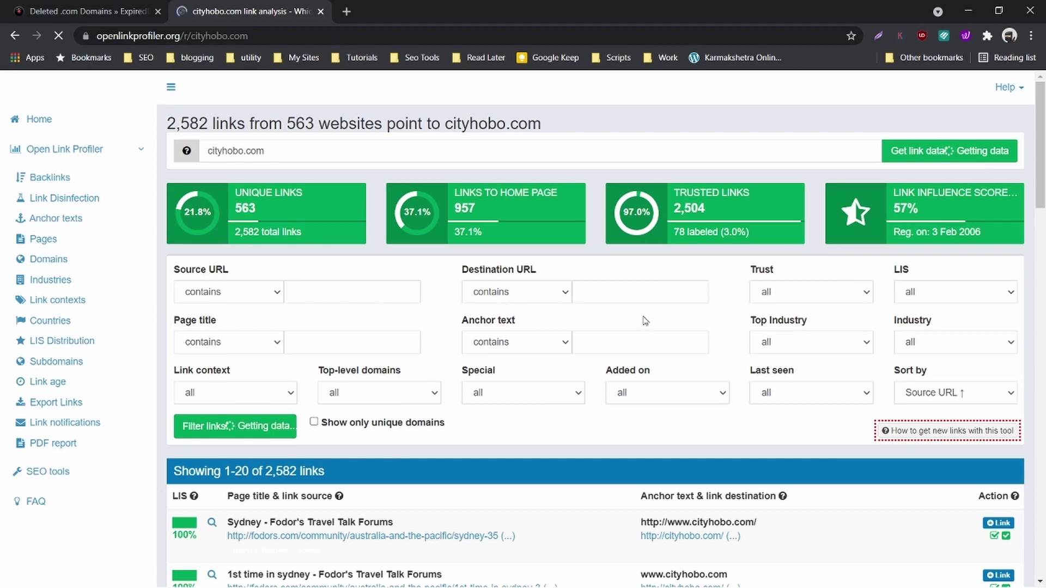
# Examine cityhobo.com's backlink sources and the explanation of its Link Influence Score and registration date
pyautogui.scroll(-5, 634, 317)
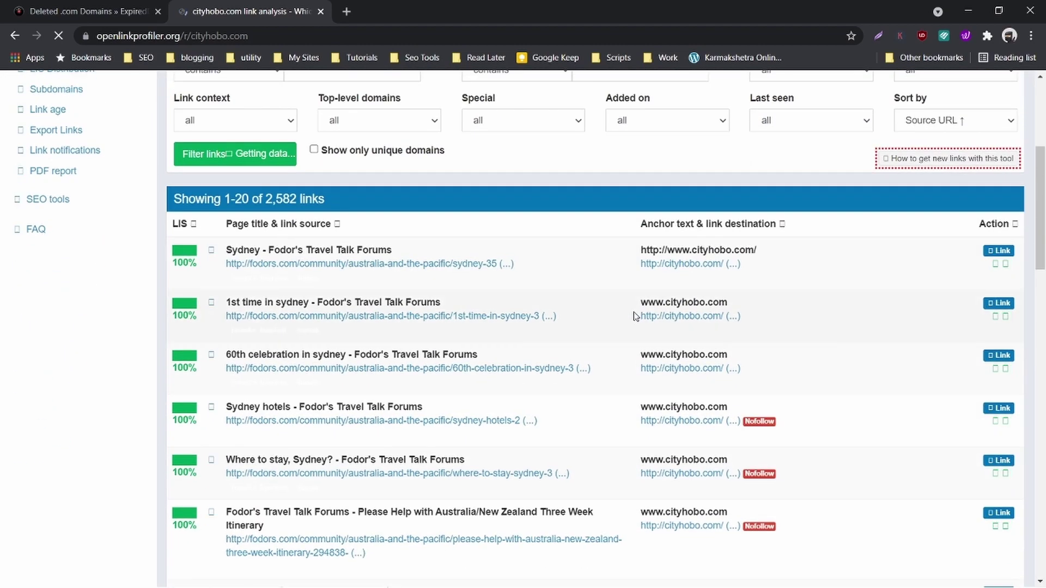
pyautogui.scroll(-4, 528, 439)
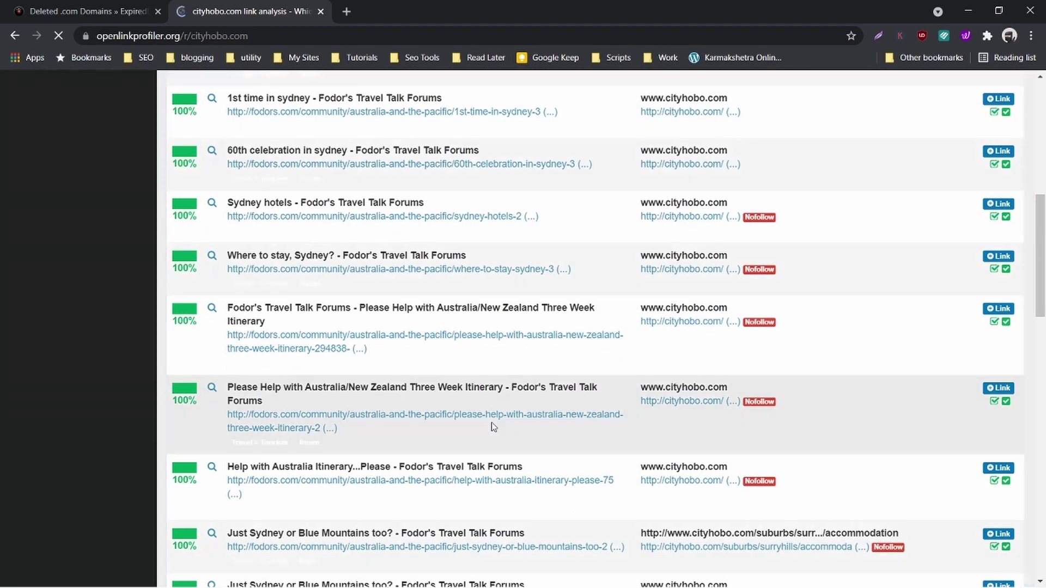
pyautogui.scroll(9, 799, 469)
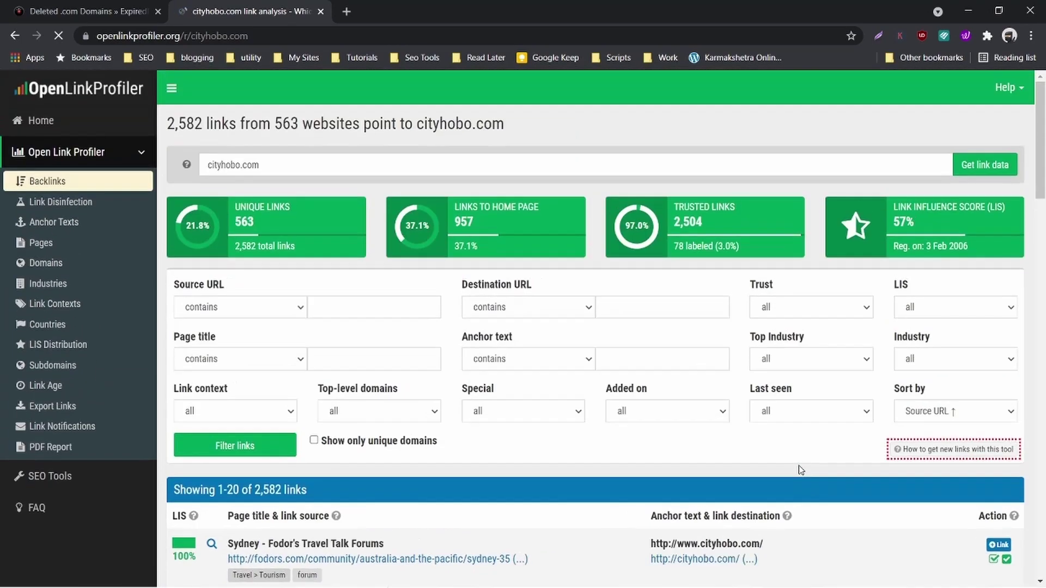
pyautogui.moveTo(950, 227)
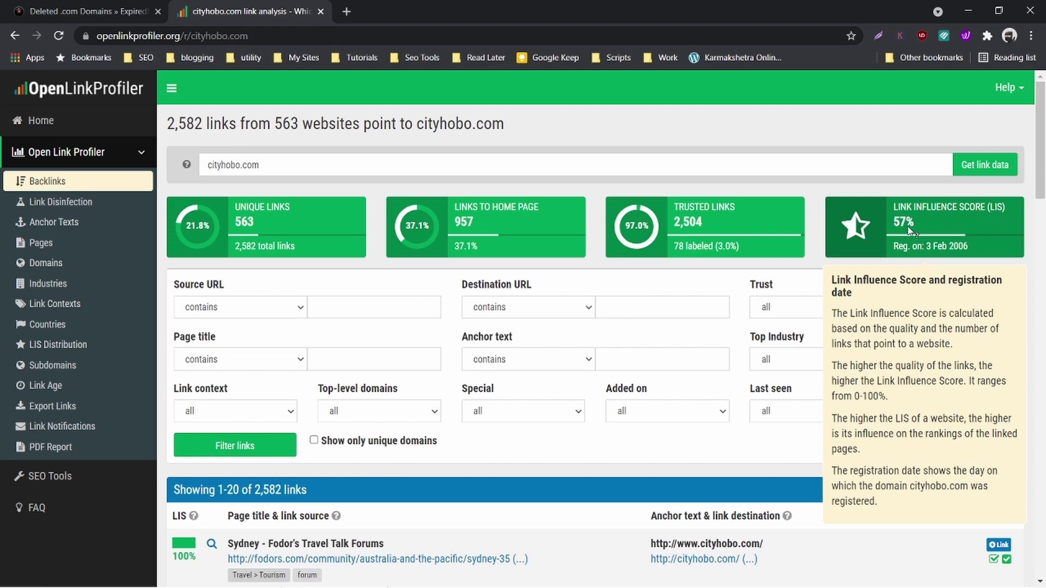
# Review the list of root domains linking to cityhobo.com and their share of the links
pyautogui.click(45, 264)
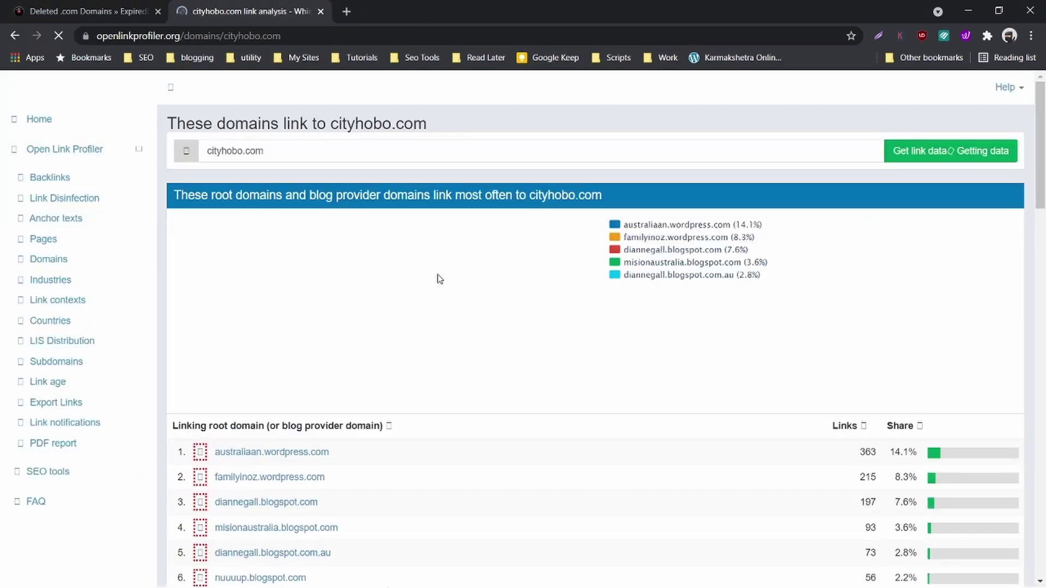
pyautogui.scroll(-2, 439, 279)
pyautogui.scroll(-4, 438, 279)
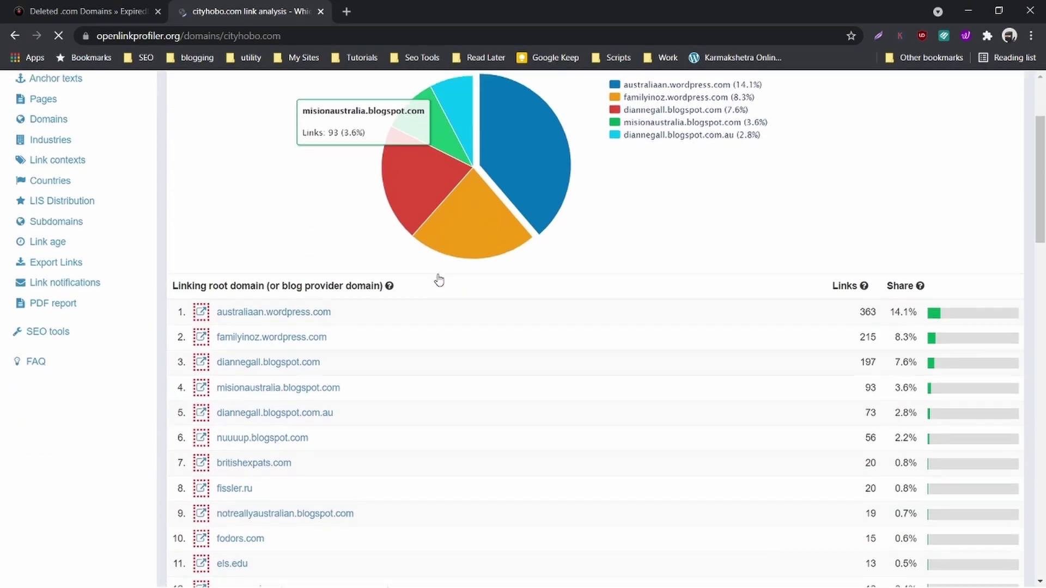
pyautogui.scroll(1, 367, 214)
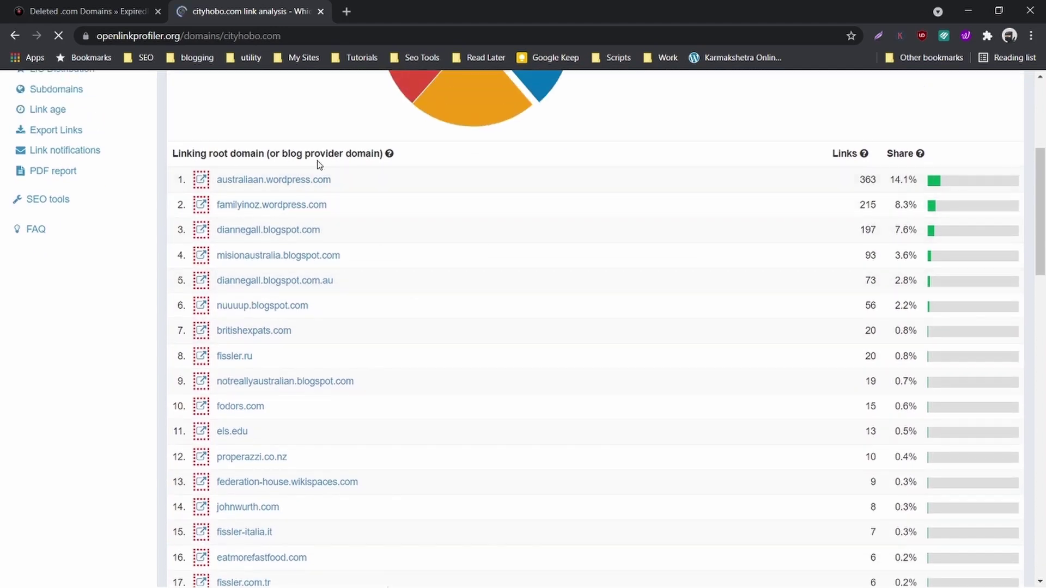
pyautogui.scroll(-1, 324, 179)
pyautogui.scroll(-5, 318, 169)
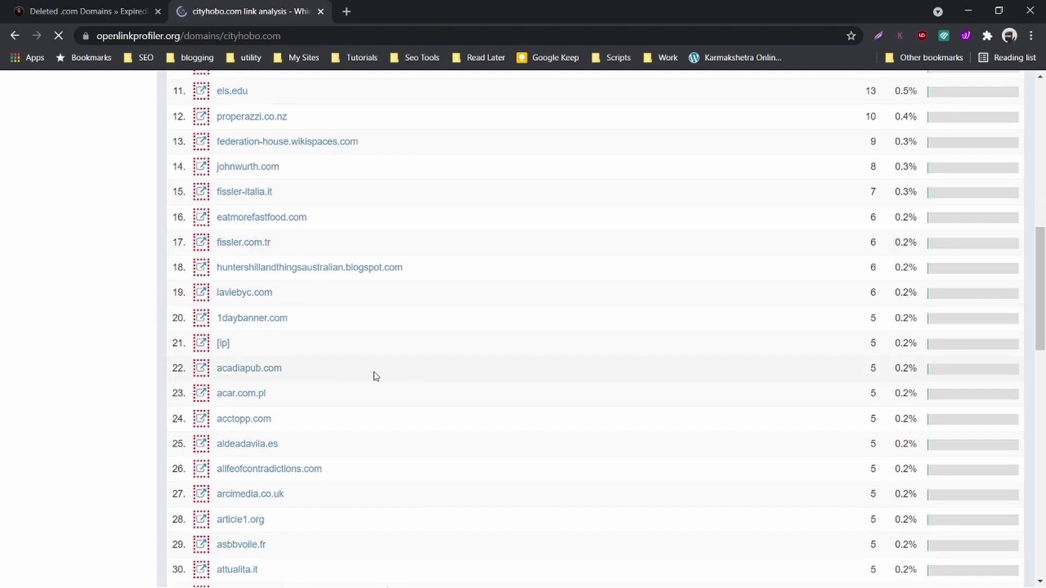
pyautogui.scroll(8, 373, 373)
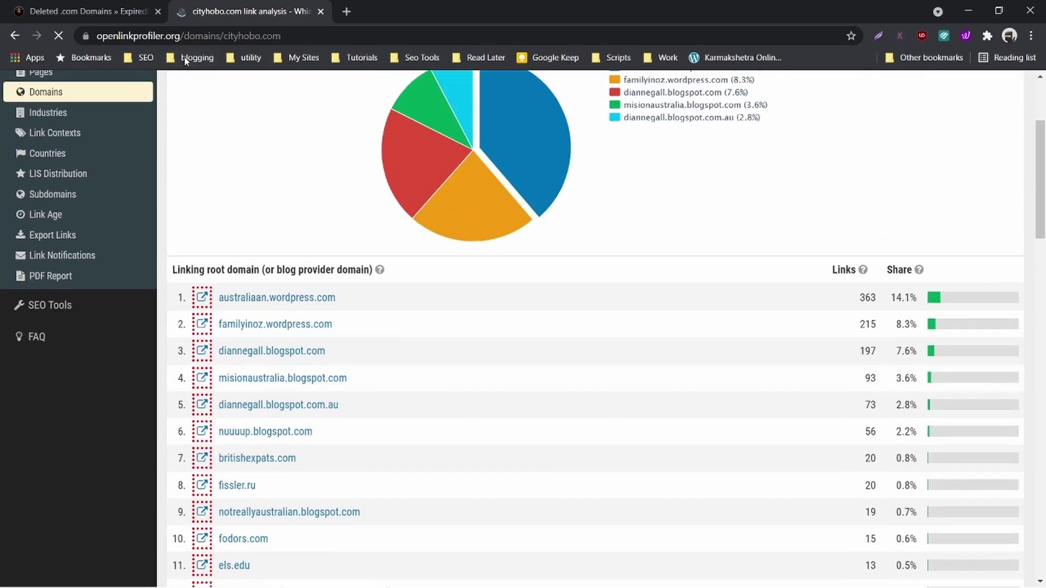
# Return to the deleted .com domains list and review its Common, Additional, and Adwords & SEO filter settings
pyautogui.click(98, 11)
pyautogui.scroll(3, 196, 319)
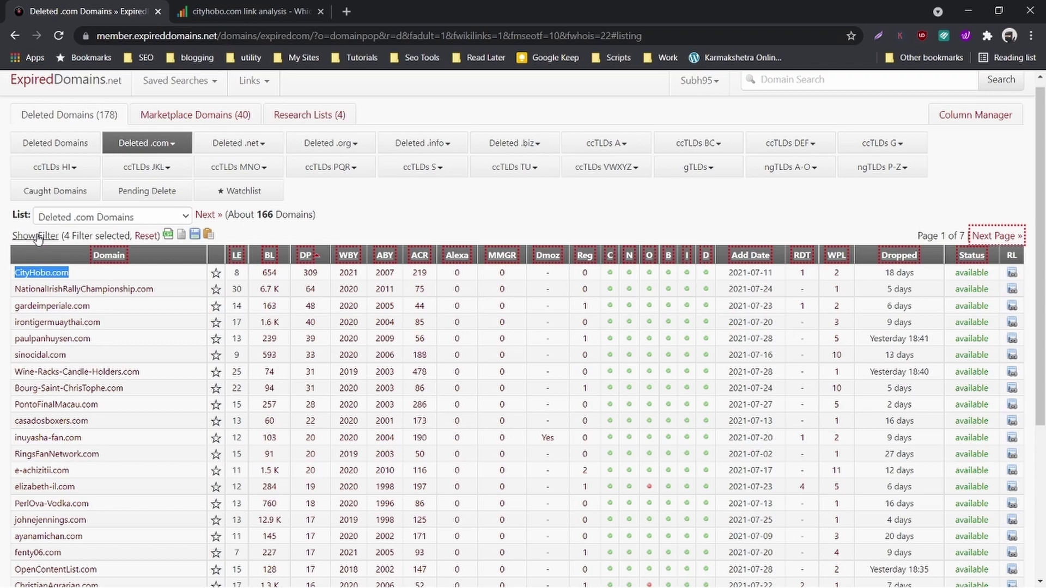
pyautogui.click(37, 238)
pyautogui.scroll(-2, 136, 351)
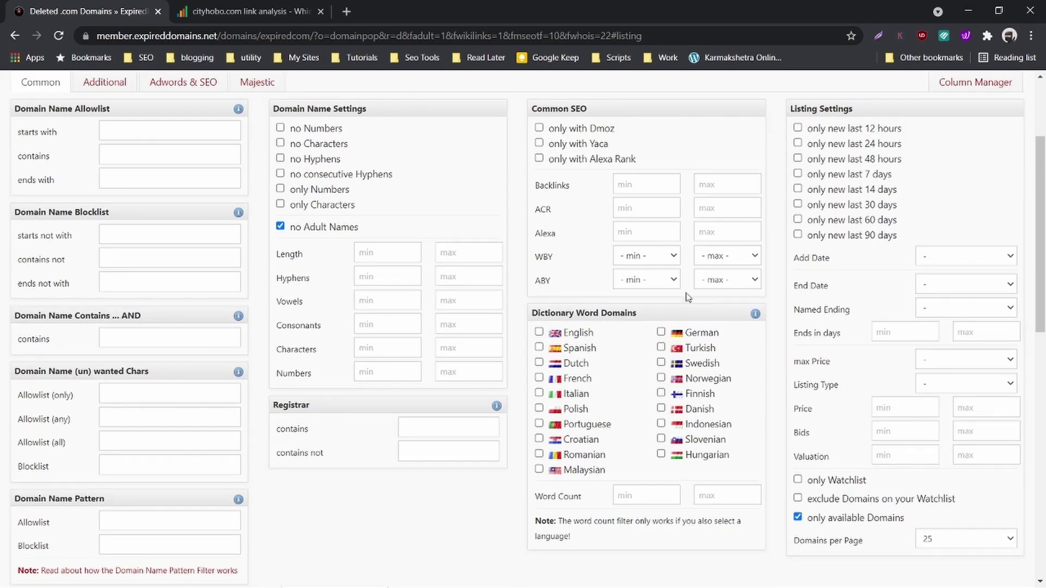
pyautogui.scroll(2, 689, 297)
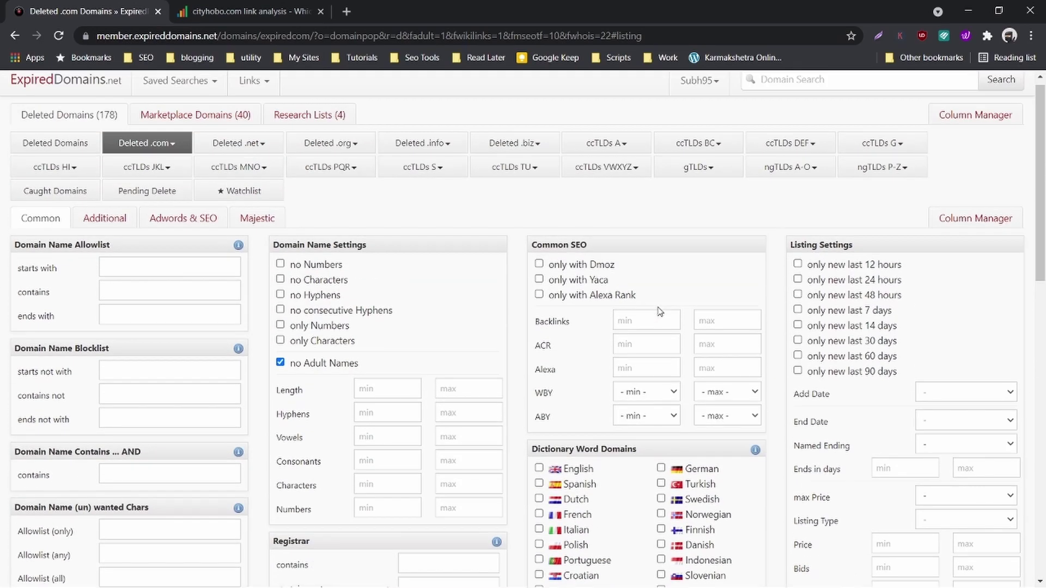
pyautogui.click(95, 215)
pyautogui.scroll(-2, 233, 322)
pyautogui.scroll(2, 233, 322)
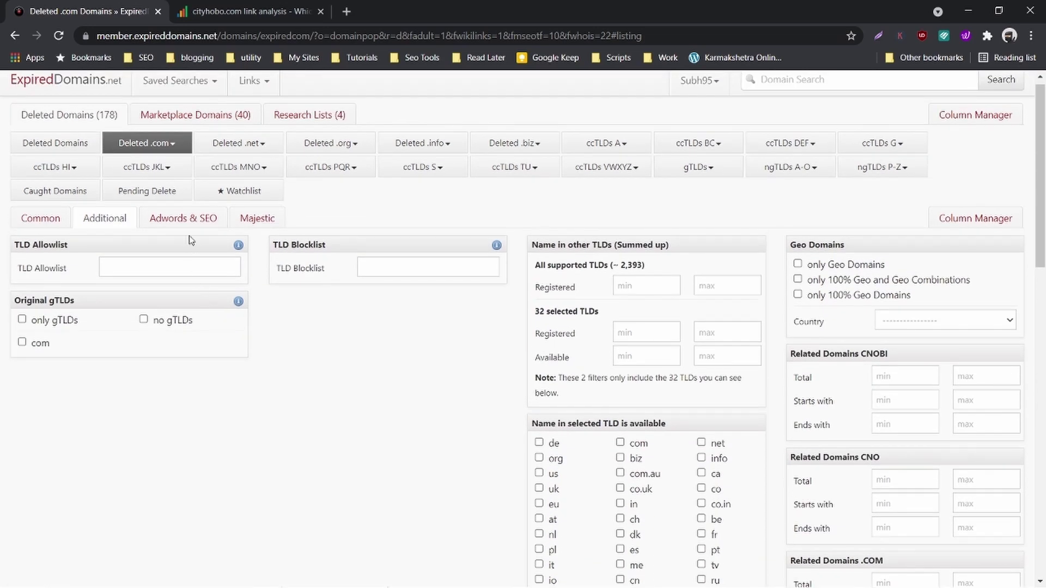
pyautogui.click(181, 218)
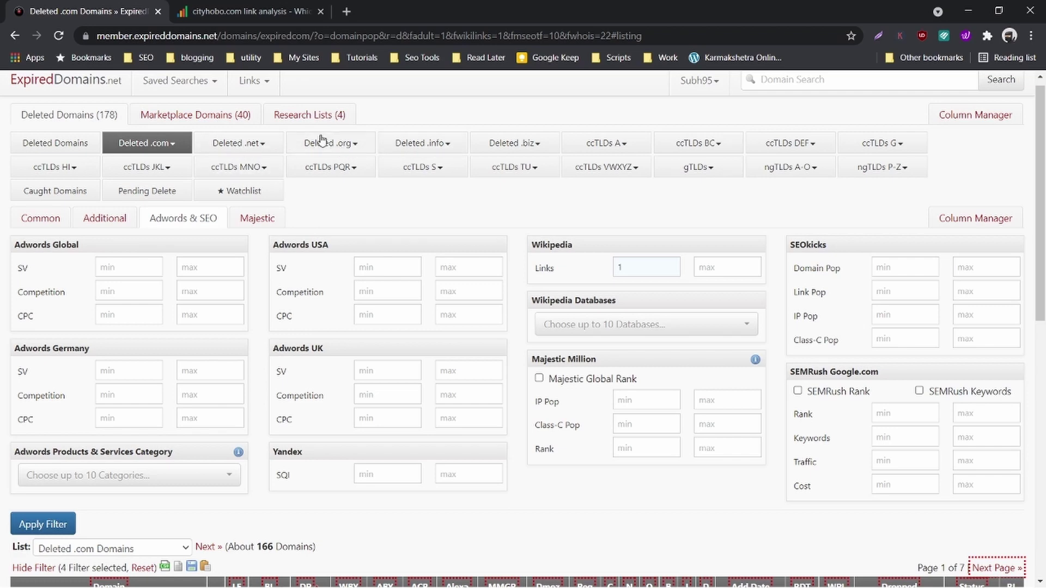
# Switch to the Deleted .org Domains list with the same filters and check the filter selection and listed domains
pyautogui.click(337, 145)
pyautogui.click(341, 173)
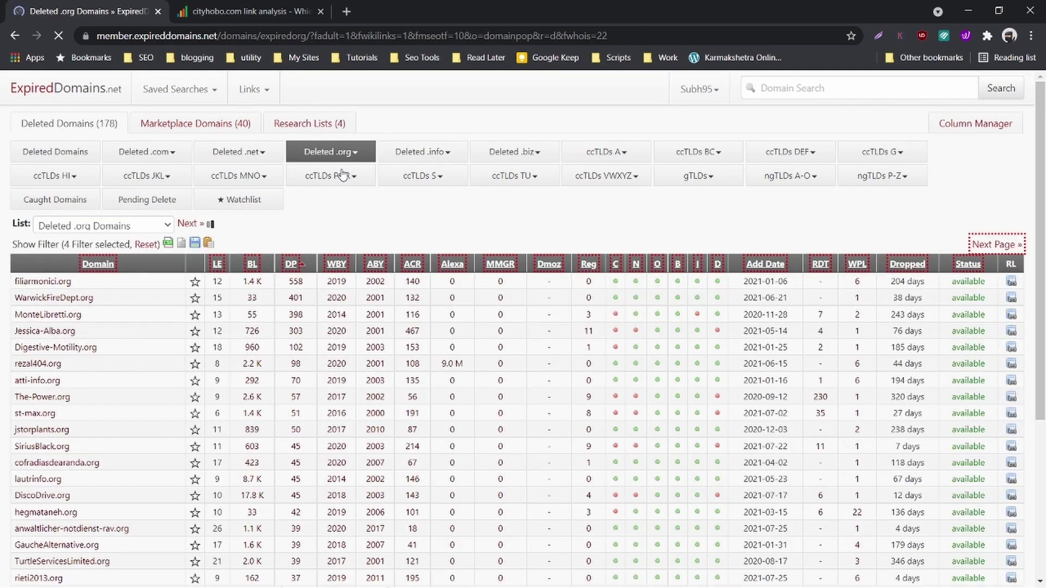
pyautogui.scroll(-1, 1, 295)
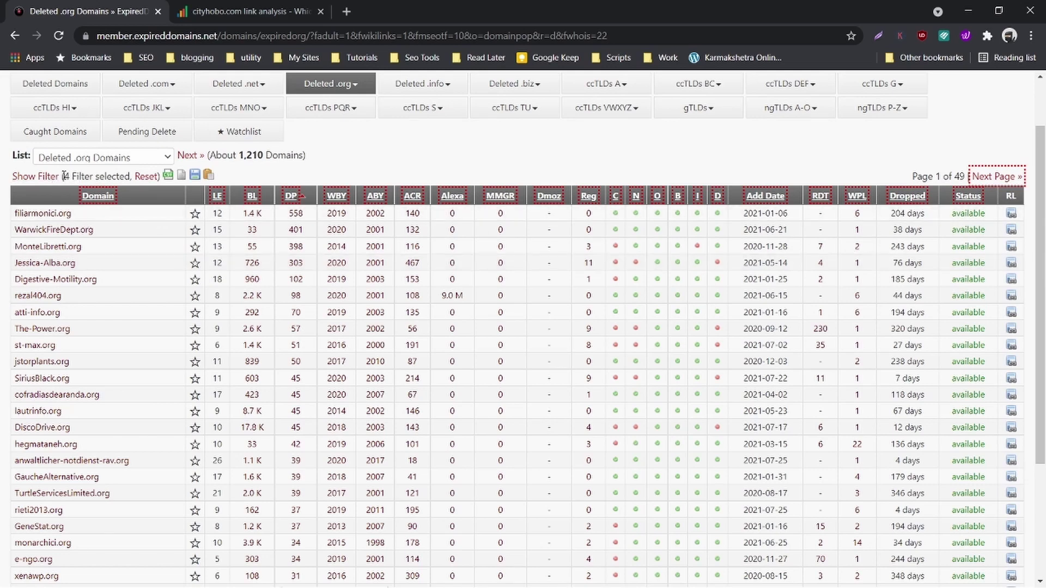
pyautogui.moveTo(64, 176); pyautogui.dragTo(126, 175)
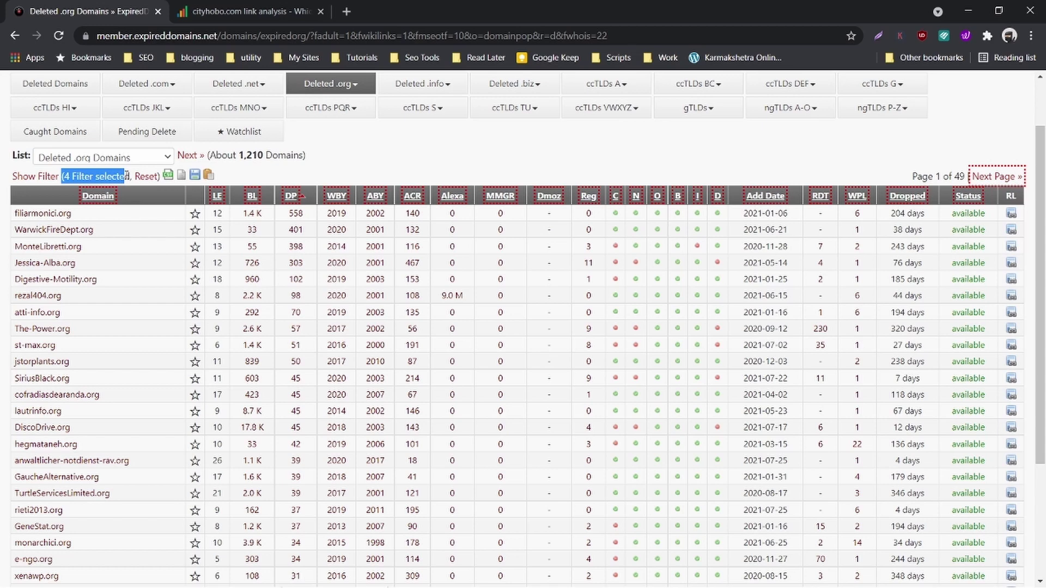
pyautogui.click(1, 241)
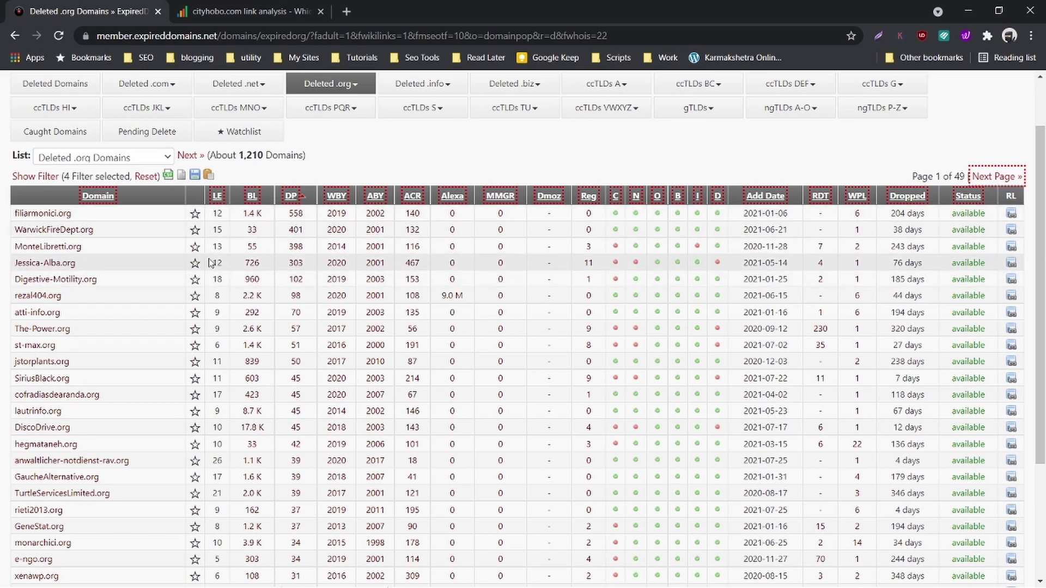
# Copy the domain filiarmonici.org from the deleted .org list and get its link data in OpenLinkProfiler
pyautogui.moveTo(80, 221); pyautogui.dragTo(16, 215)
pyautogui.hotkey('ctrl', 'c')
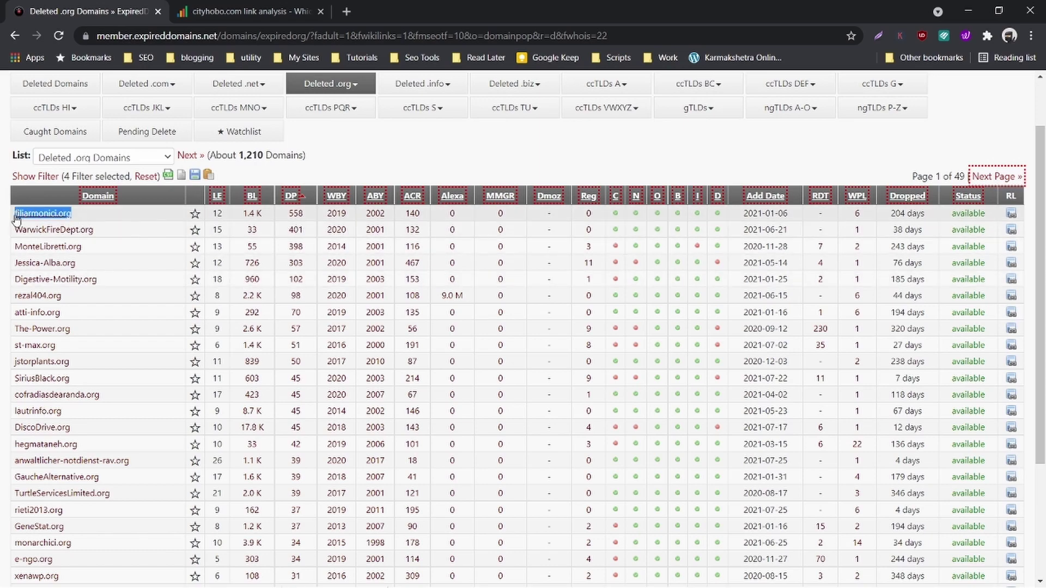
pyautogui.click(251, 12)
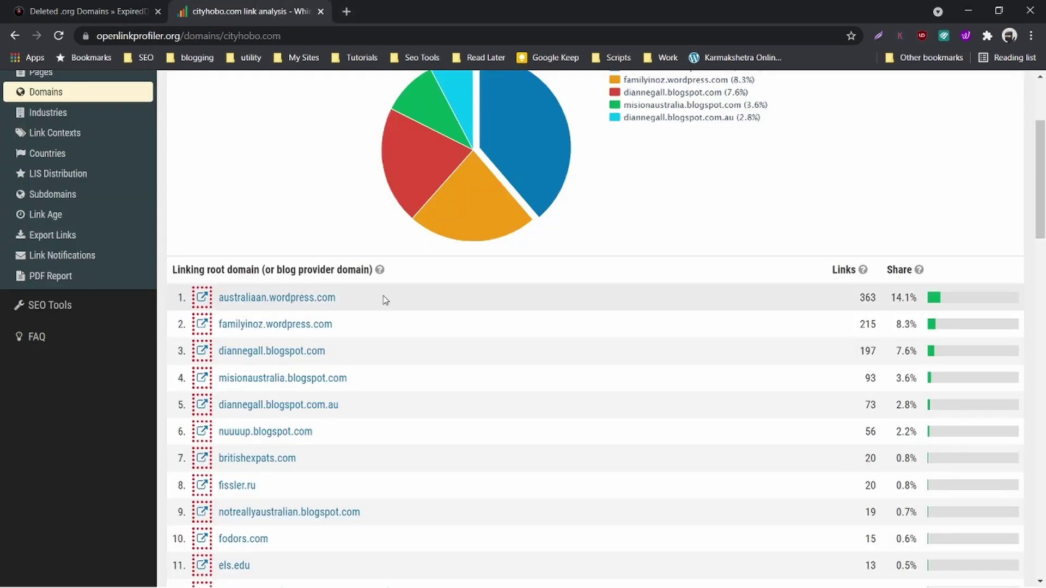
pyautogui.scroll(3, 383, 296)
pyautogui.tripleClick(372, 160)
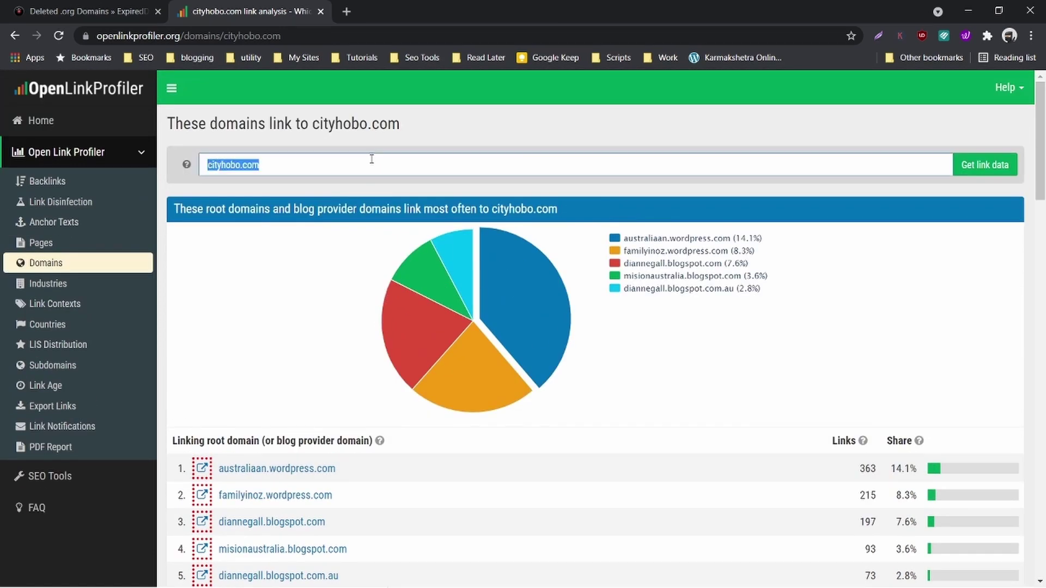
pyautogui.hotkey('ctrl', 'v')
pyautogui.click(994, 164)
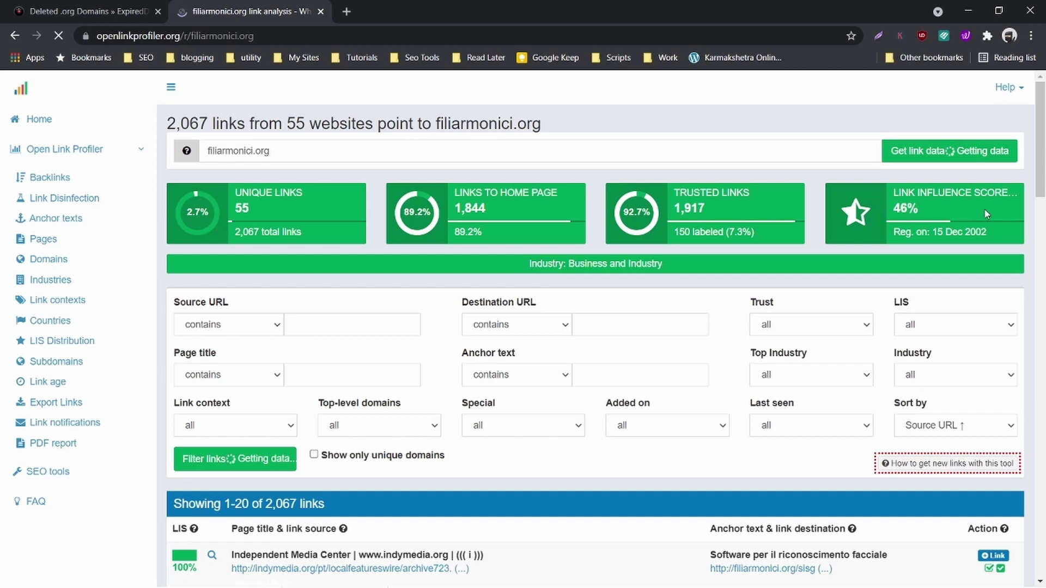
# Check filiarmonici.org's Link Influence Score, registration date and backlink sources
pyautogui.moveTo(984, 209)
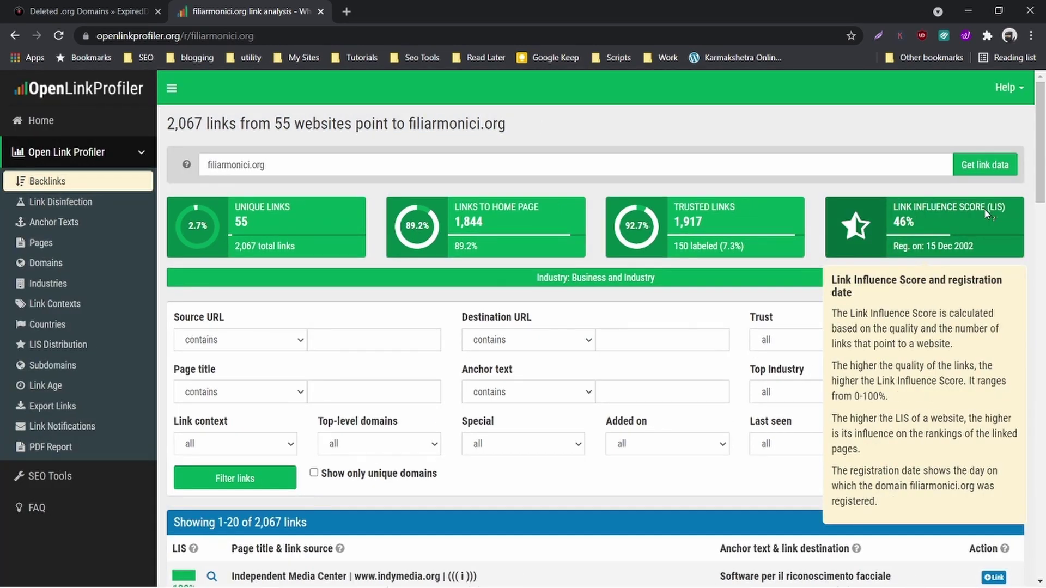
pyautogui.scroll(-1, 742, 145)
pyautogui.scroll(-3, 742, 145)
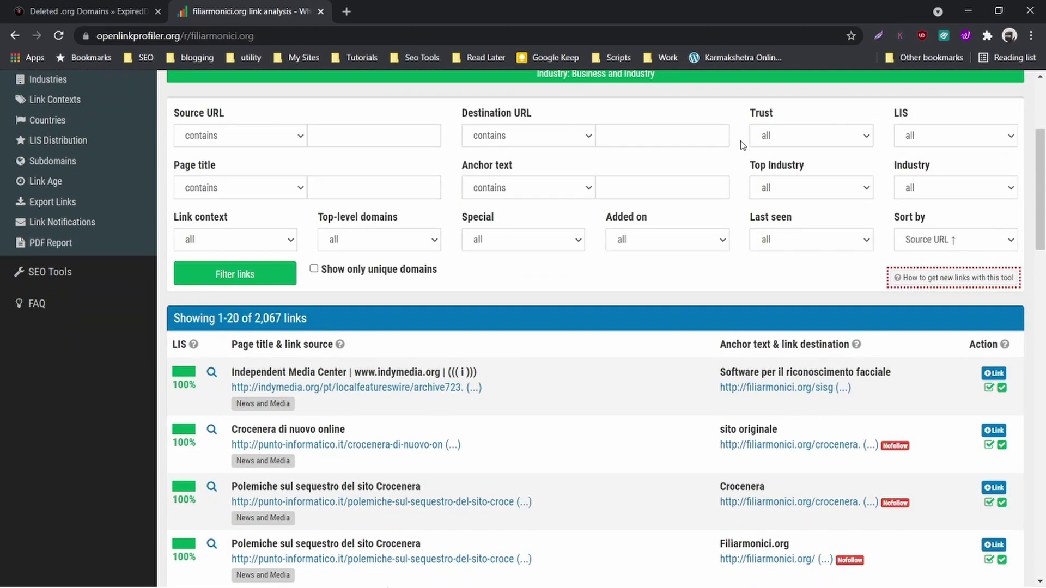
pyautogui.scroll(4, 743, 145)
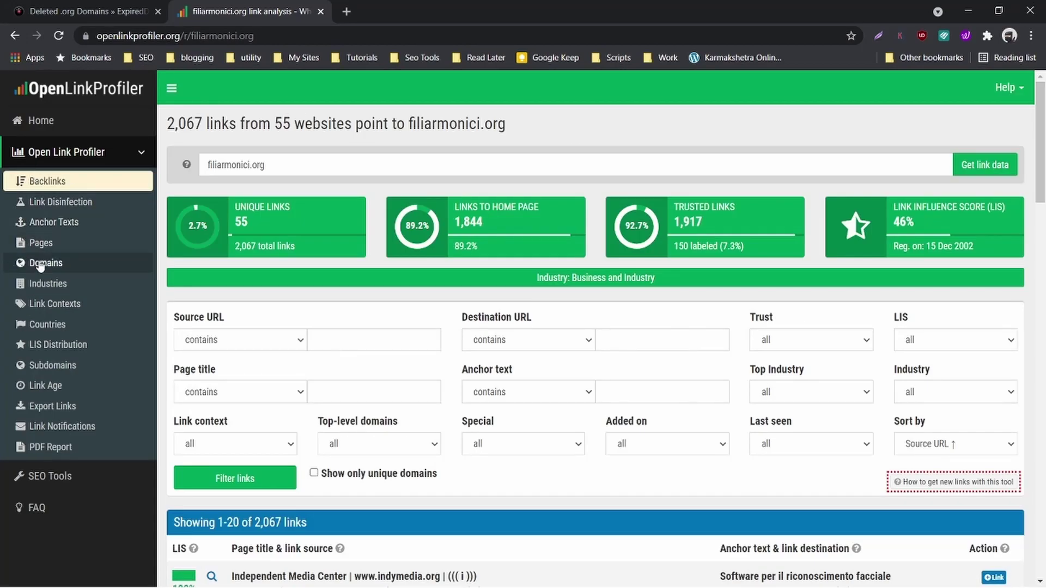
# Examine the root domains linking to filiarmonici.org
pyautogui.moveTo(422, 240)
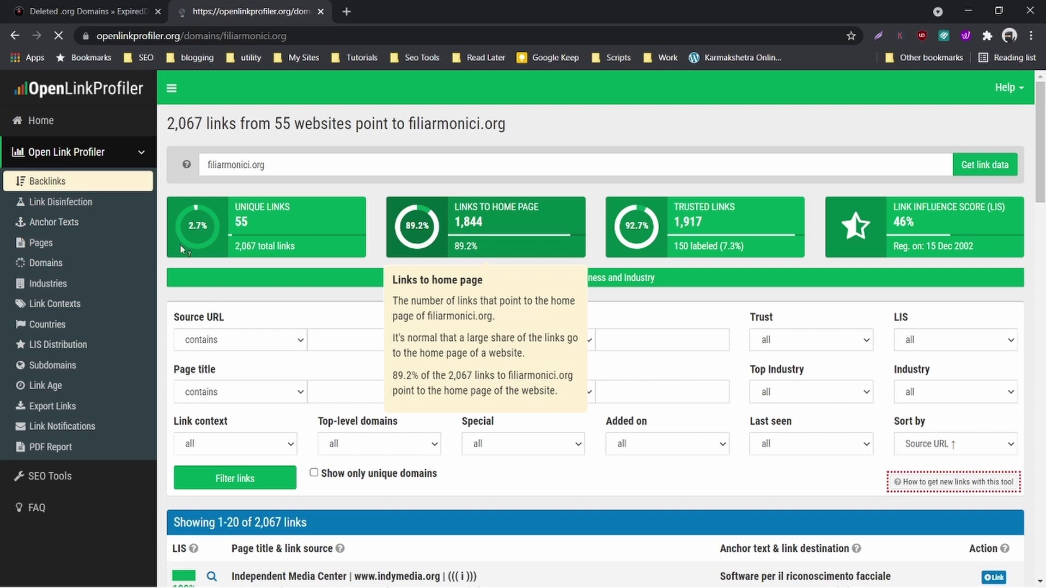
pyautogui.scroll(-3, 397, 305)
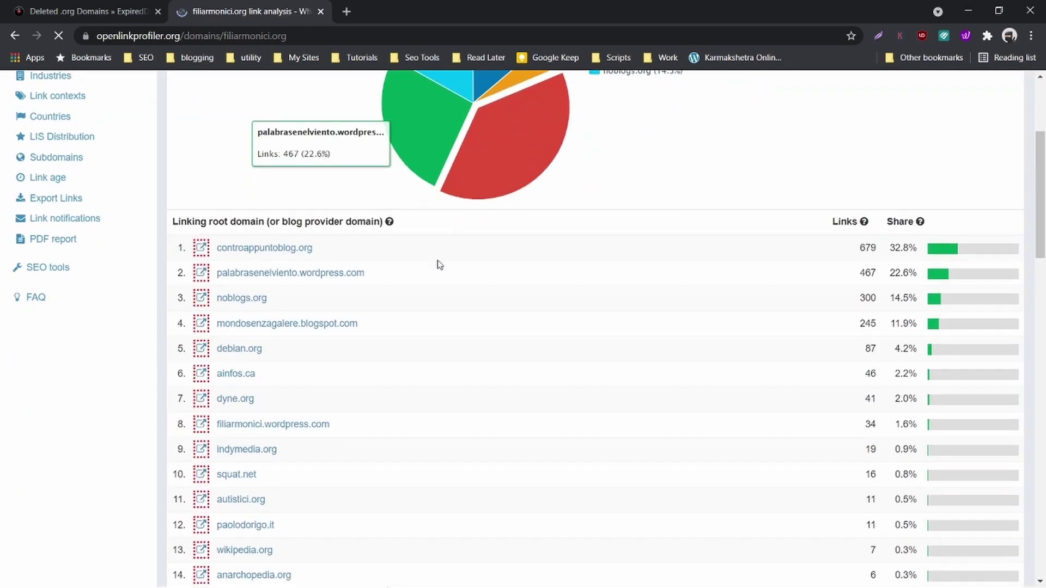
pyautogui.scroll(-1, 432, 254)
pyautogui.scroll(-5, 390, 224)
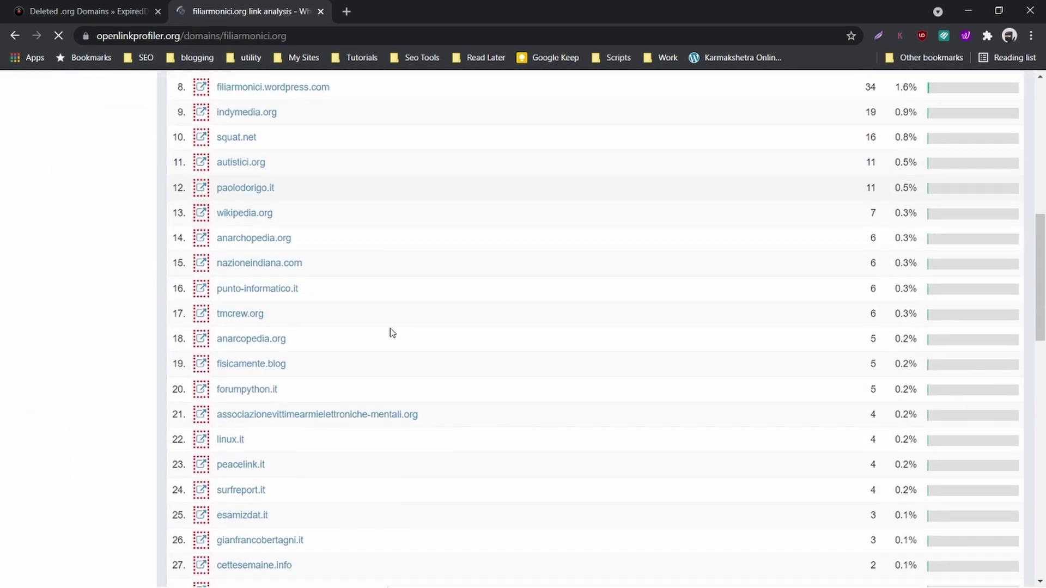
pyautogui.scroll(-3, 380, 335)
# Go back to ExpiredDomains.net and open the Pending Delete domains list from its homepage
pyautogui.click(55, 11)
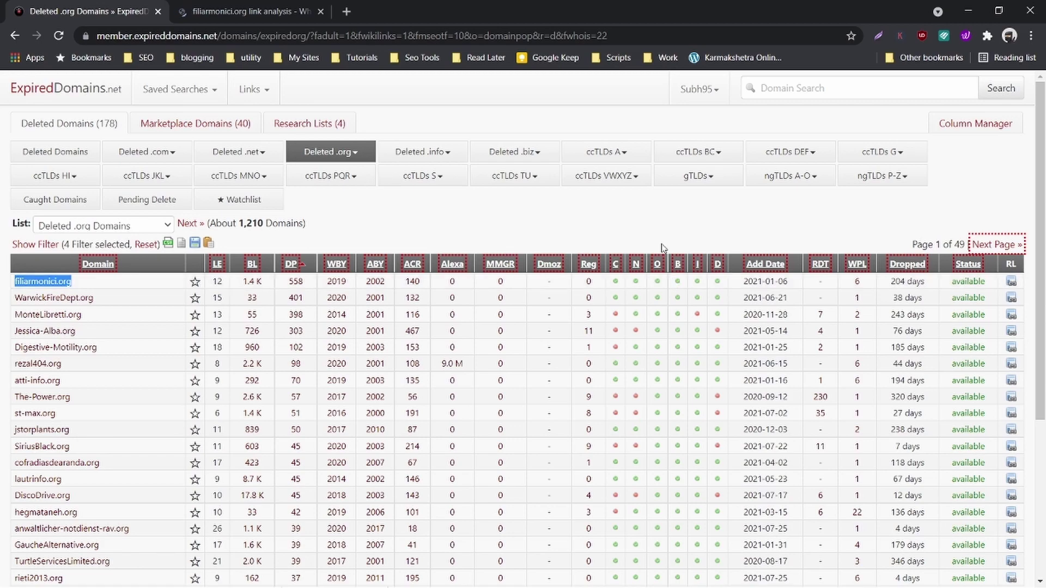
pyautogui.click(56, 89)
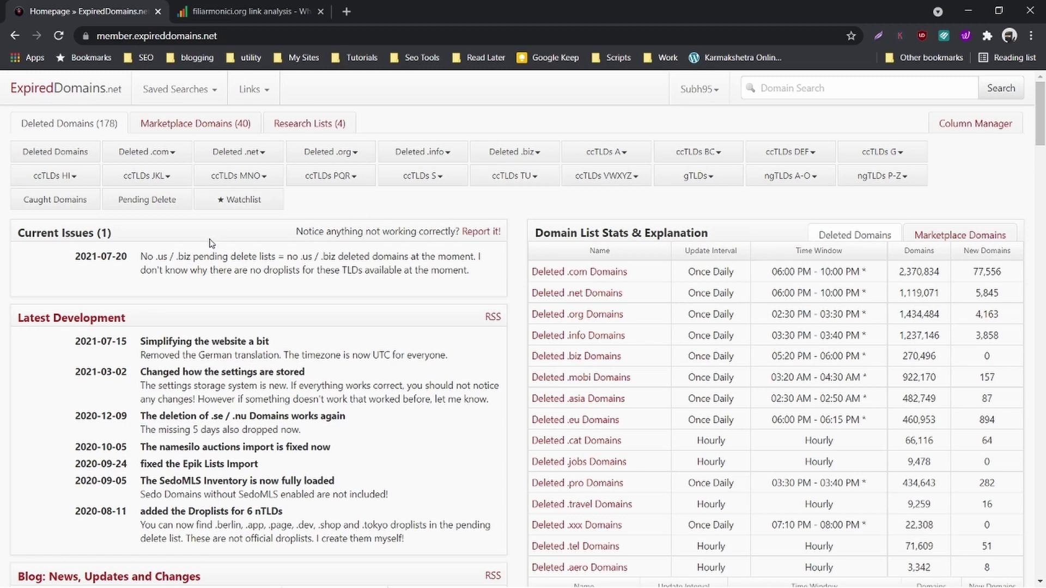
pyautogui.click(160, 205)
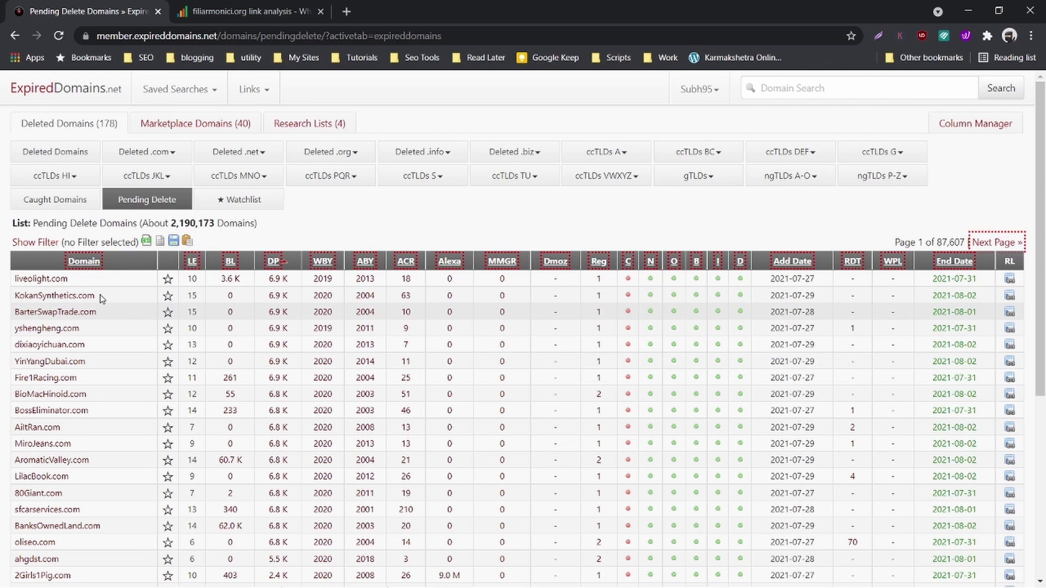
# Show the filters for the pending delete domains and exclude adult names
pyautogui.click(43, 243)
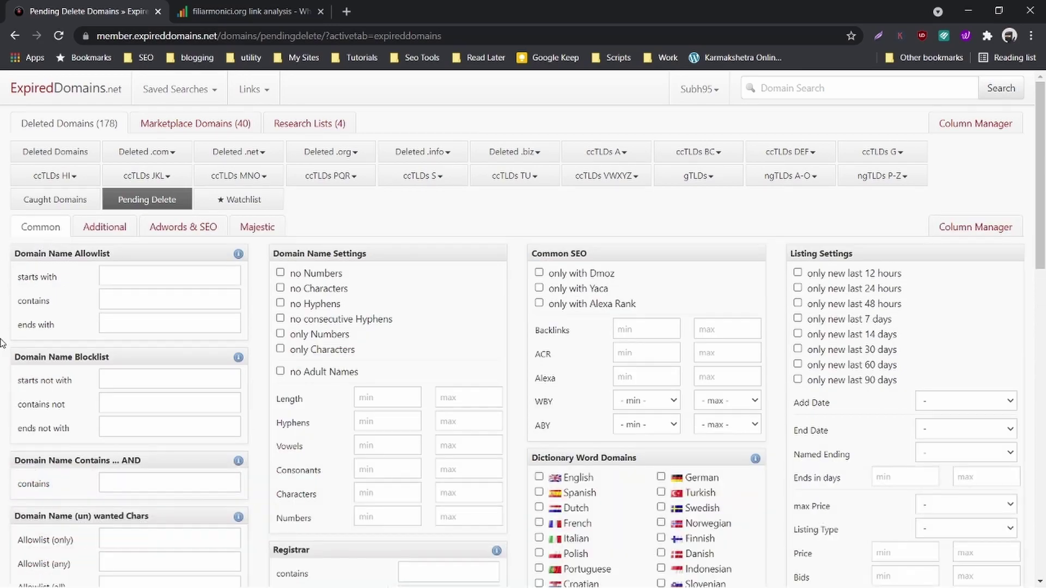
pyautogui.click(315, 376)
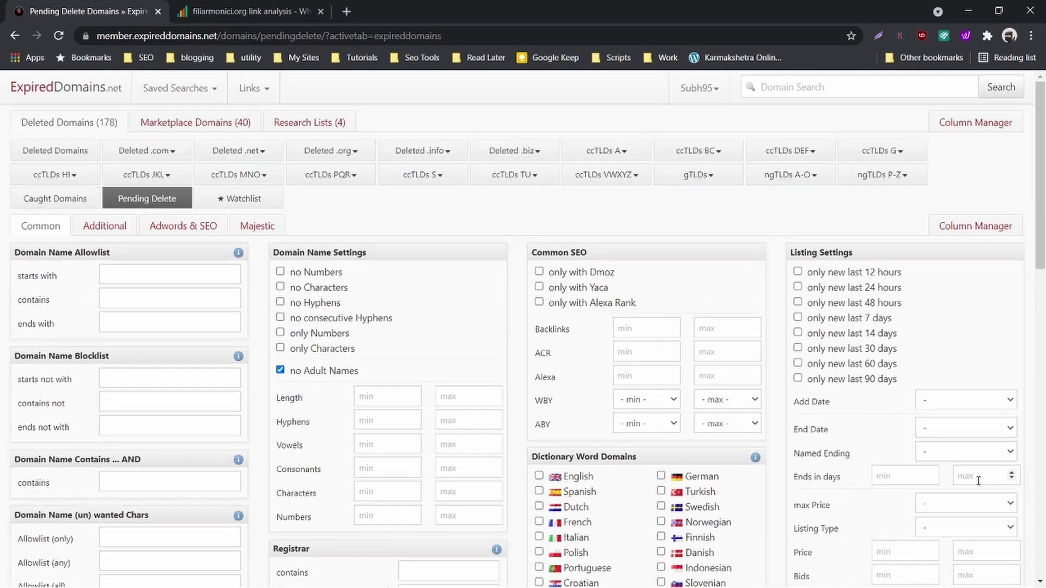
pyautogui.scroll(-3, 390, 390)
pyautogui.scroll(5, 800, 441)
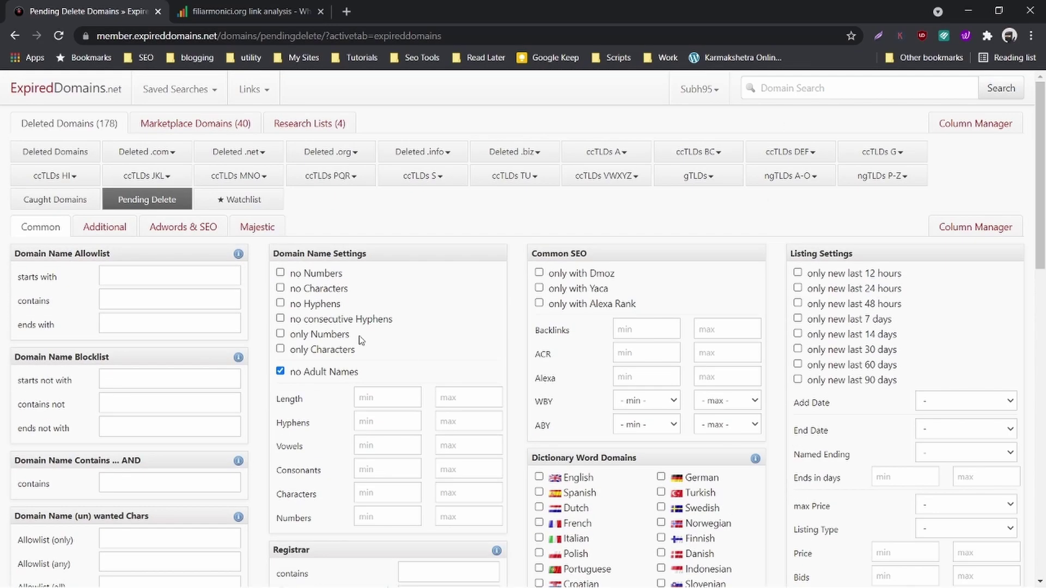
# Limit the pending delete domains to the original gTLDs com, net and org
pyautogui.click(112, 229)
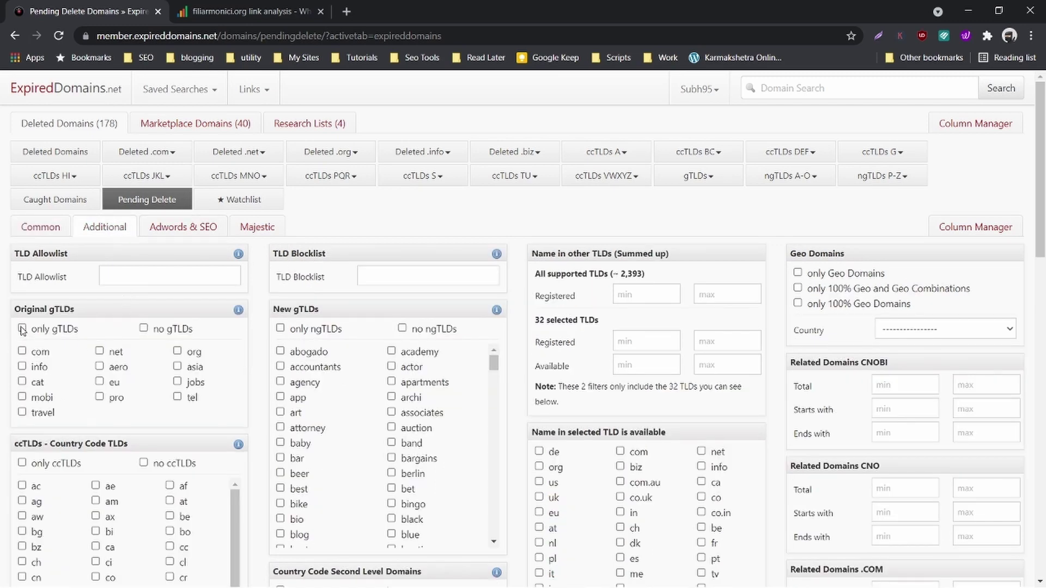
pyautogui.click(22, 351)
pyautogui.click(177, 351)
pyautogui.click(99, 351)
pyautogui.click(22, 327)
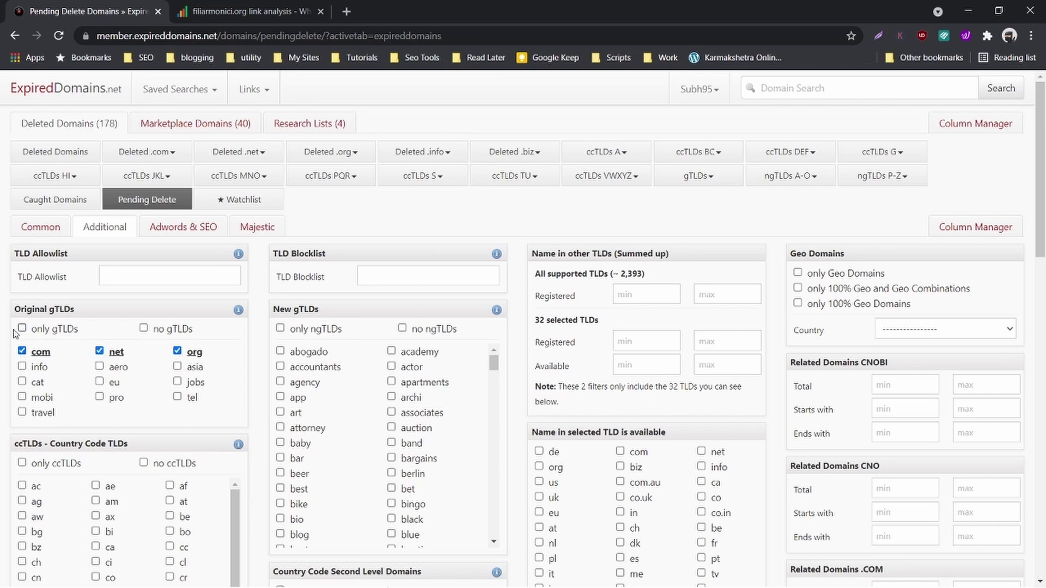
pyautogui.scroll(-2, 3, 338)
pyautogui.scroll(1, 15, 338)
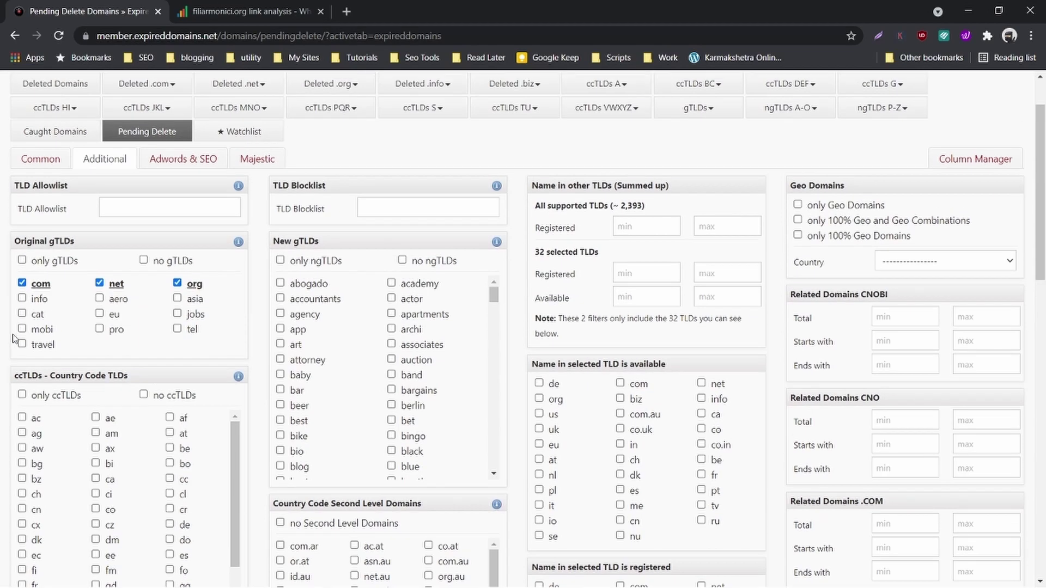
# Set a minimum Majestic Trust Flow of 10 and a minimum Citation Flow, and apply the filters to the pending delete domains
pyautogui.click(173, 160)
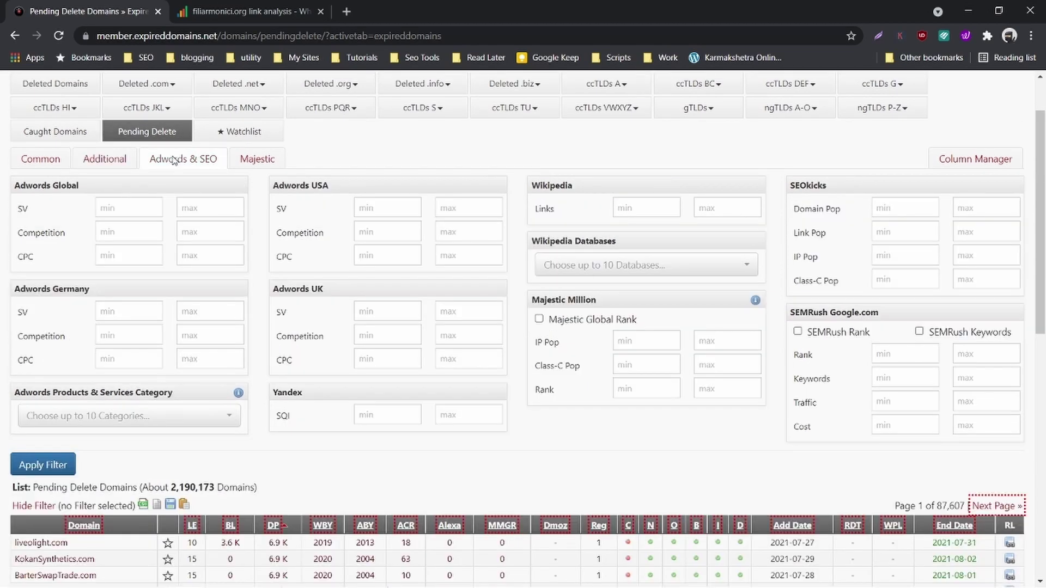
pyautogui.click(641, 207)
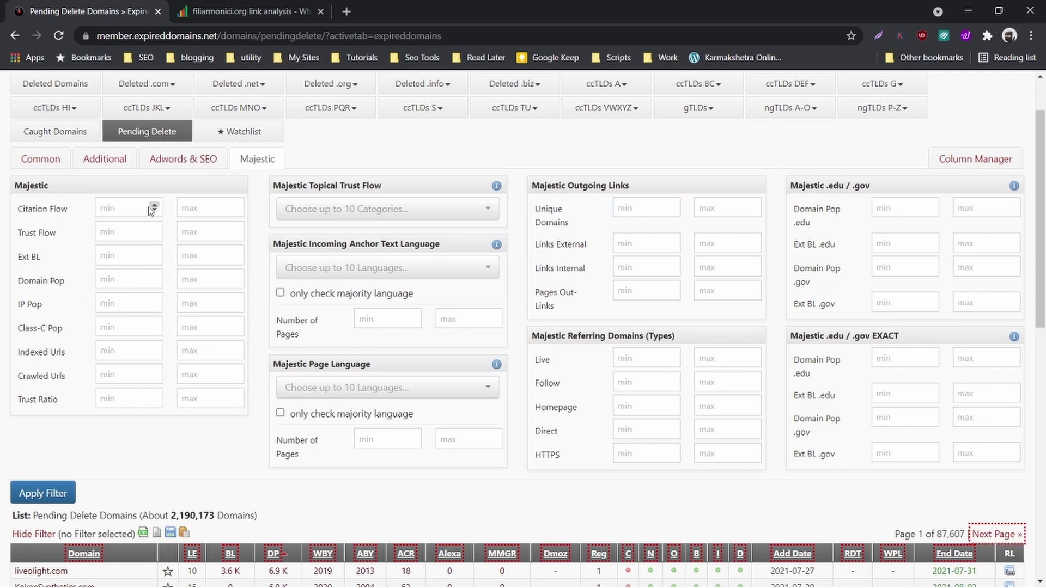
pyautogui.click(117, 229)
pyautogui.write('10')
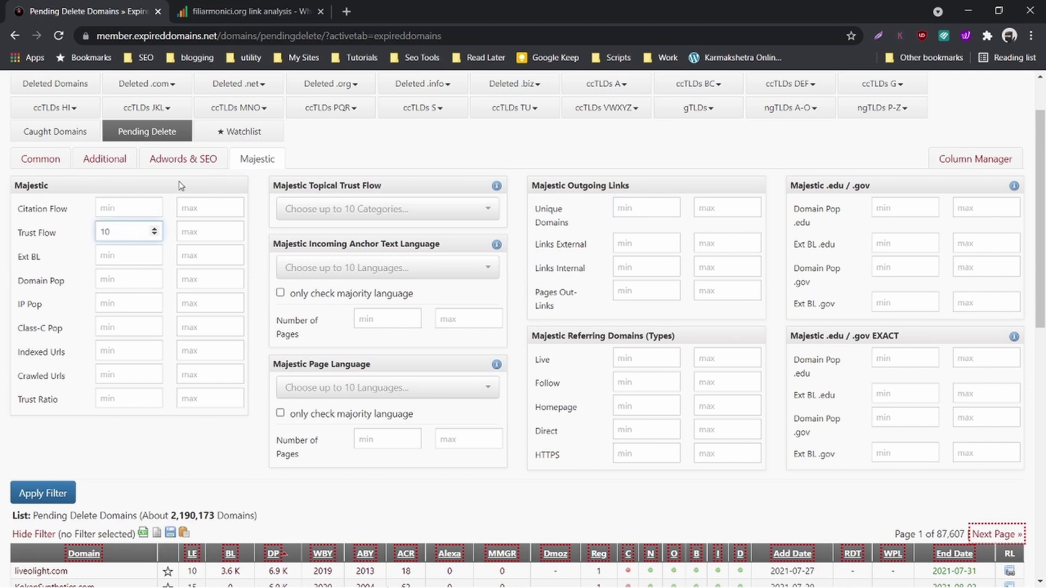
pyautogui.click(137, 204)
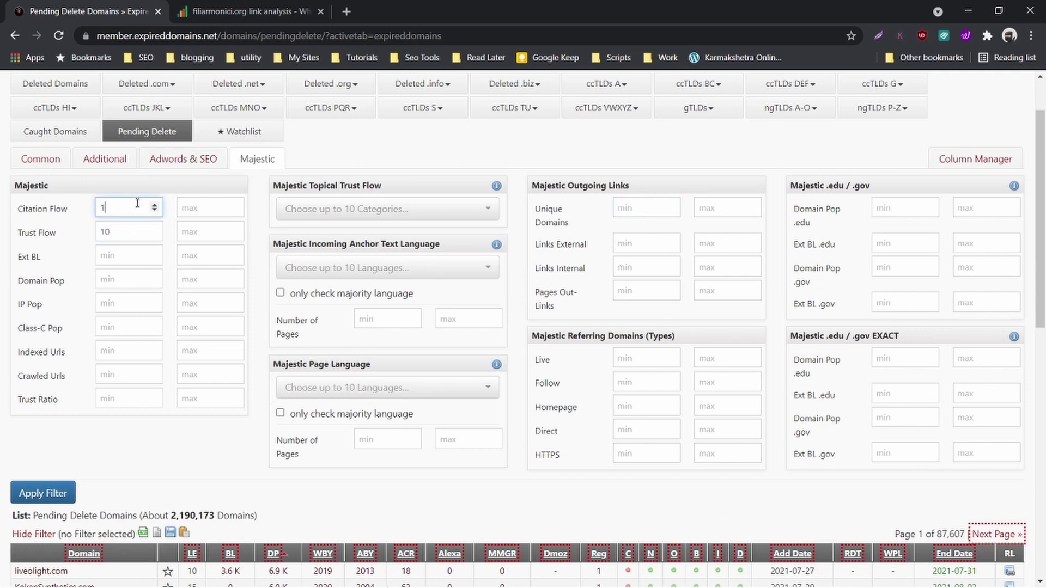
pyautogui.click(39, 494)
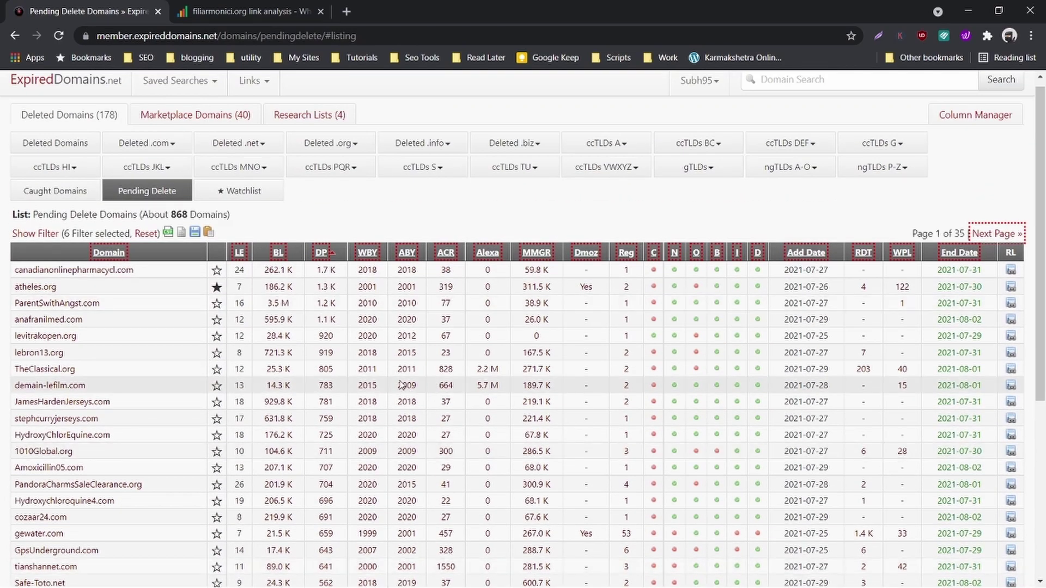
# Look through the filtered pending delete domains and copy the domain name TheClassical.org
pyautogui.scroll(-1, 242, 338)
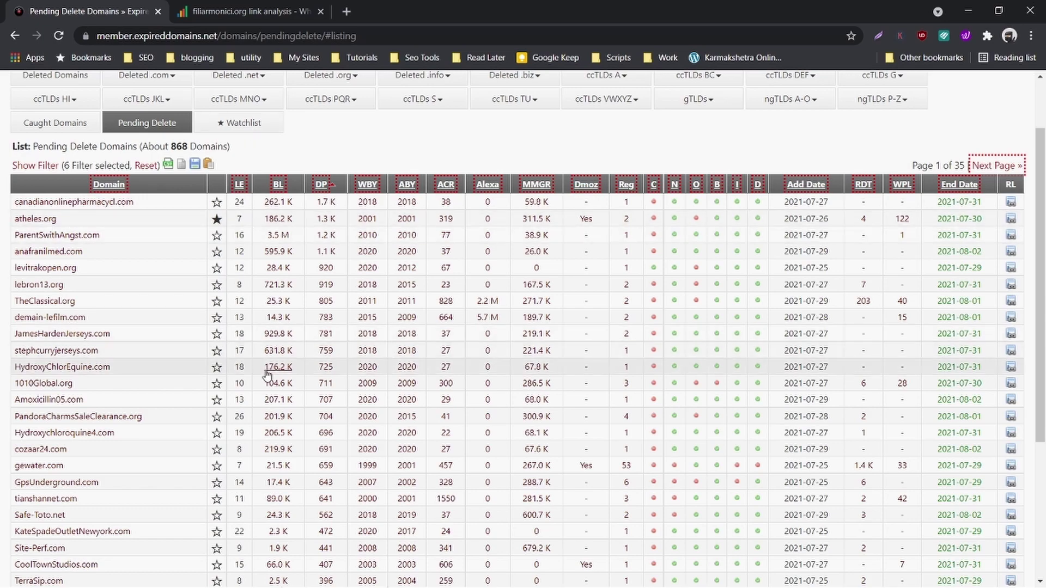
pyautogui.scroll(-1, 144, 273)
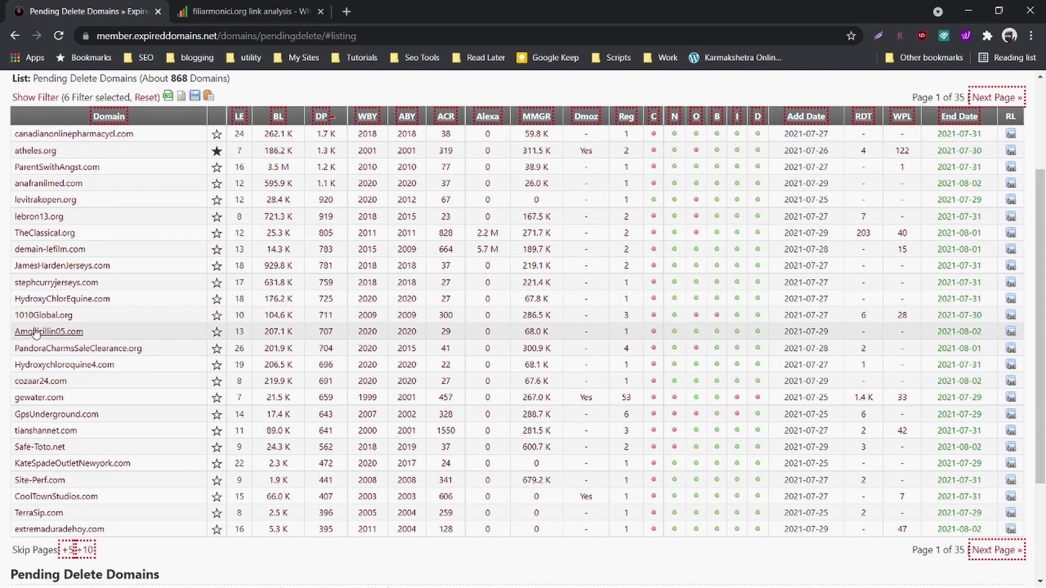
pyautogui.scroll(1, 43, 271)
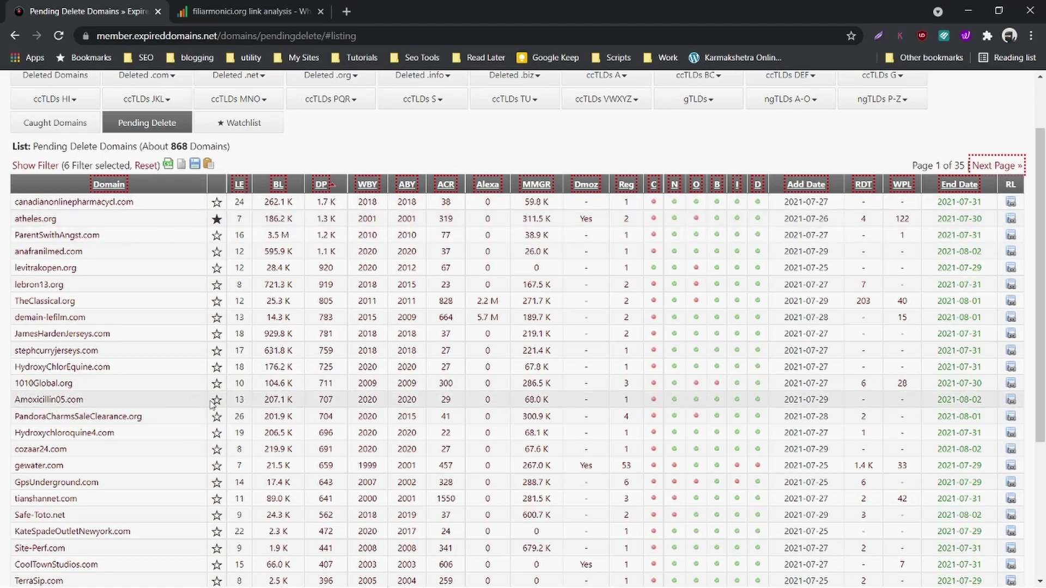
pyautogui.moveTo(85, 303); pyautogui.dragTo(15, 309)
pyautogui.hotkey('ctrl', 'c')
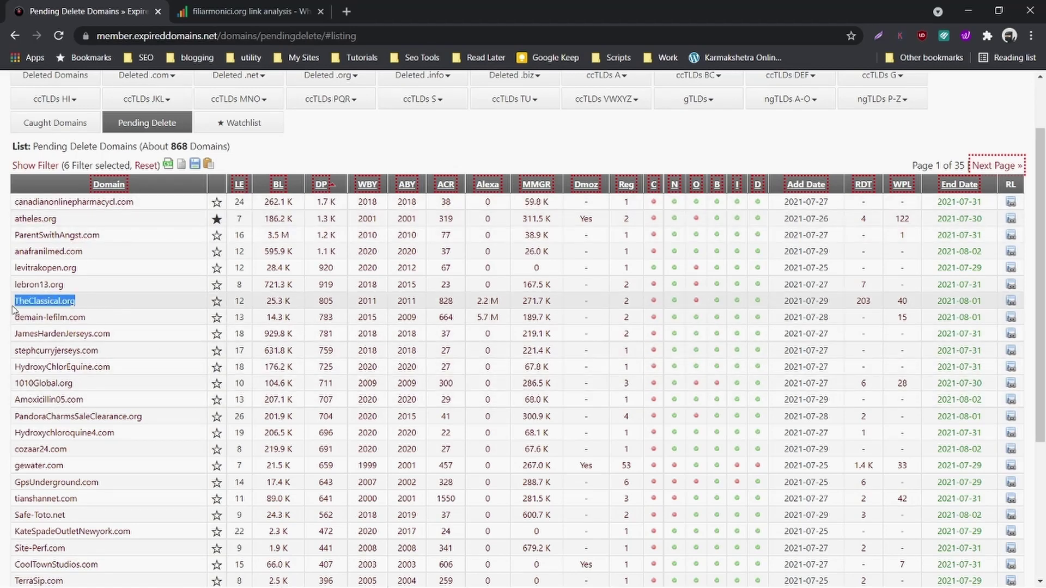
# Switch to OpenLinkProfiler and get the link data for theclassical.org in place of filiarmonici.org
pyautogui.hotkey('ctrl', 'Tab')
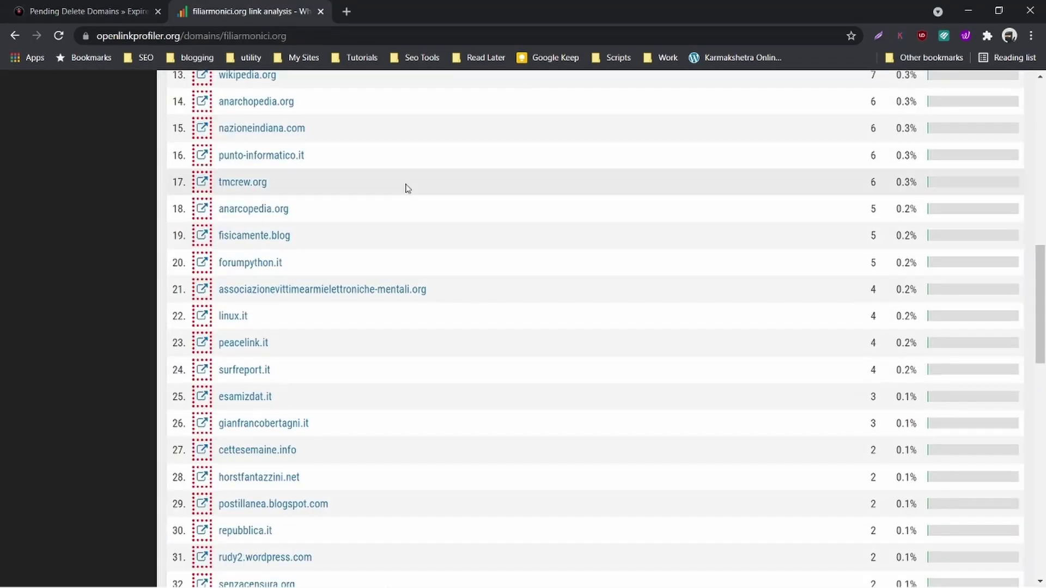
pyautogui.scroll(15, 404, 187)
pyautogui.tripleClick(390, 164)
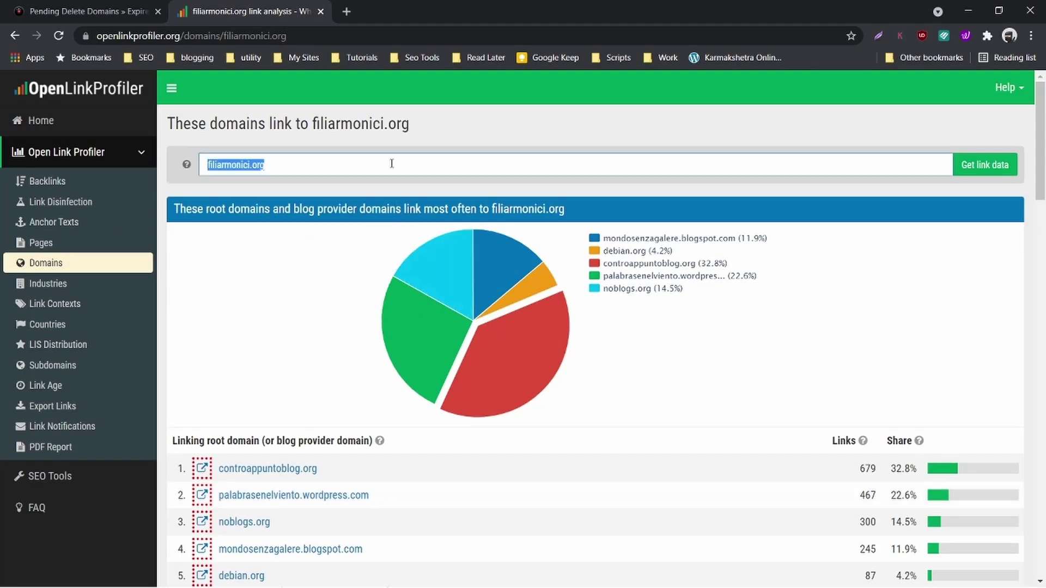
pyautogui.hotkey('ctrl', 'v')
pyautogui.click(1005, 168)
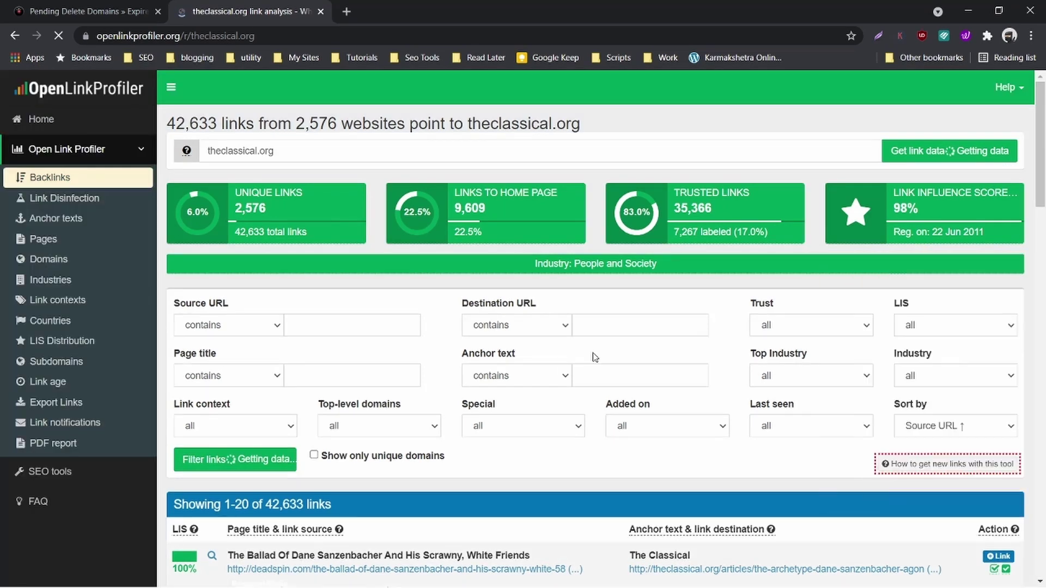
pyautogui.scroll(-2, 664, 349)
pyautogui.scroll(2, 717, 363)
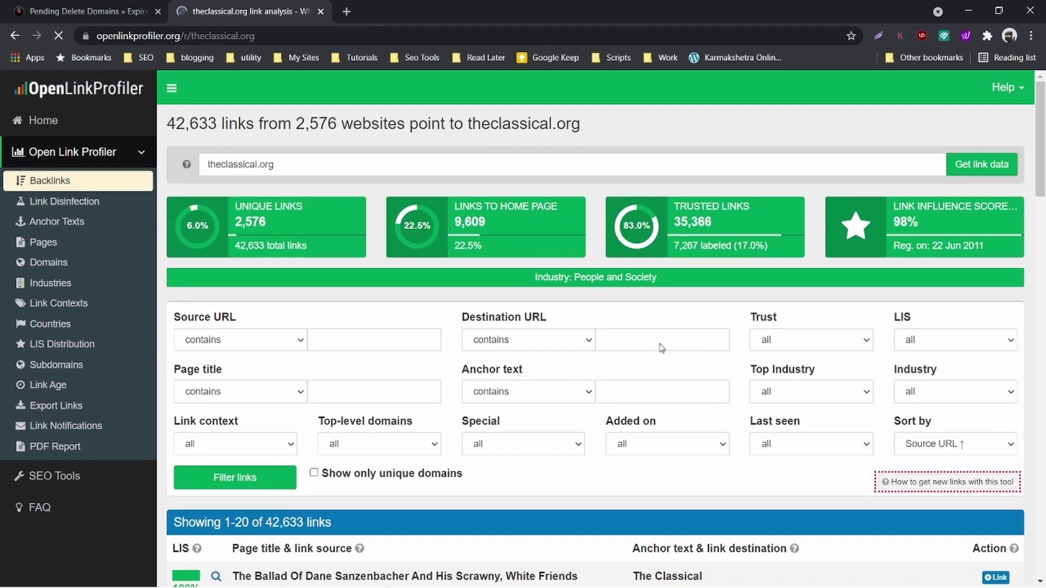
# Open the linking domains report for theclassical.org and examine the root domains that link to it
pyautogui.click(45, 264)
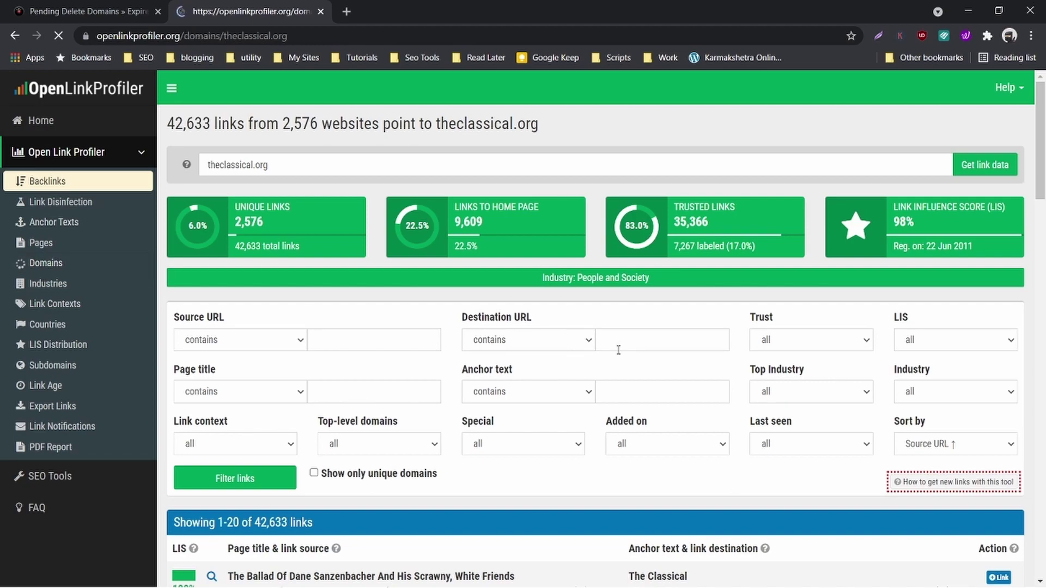
pyautogui.scroll(-7, 619, 349)
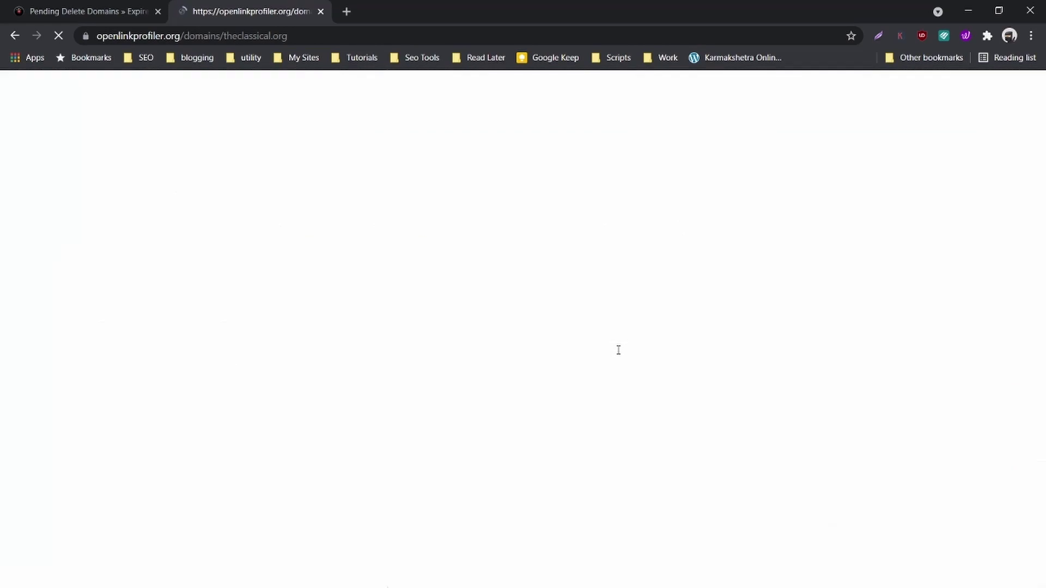
pyautogui.scroll(-5, 619, 354)
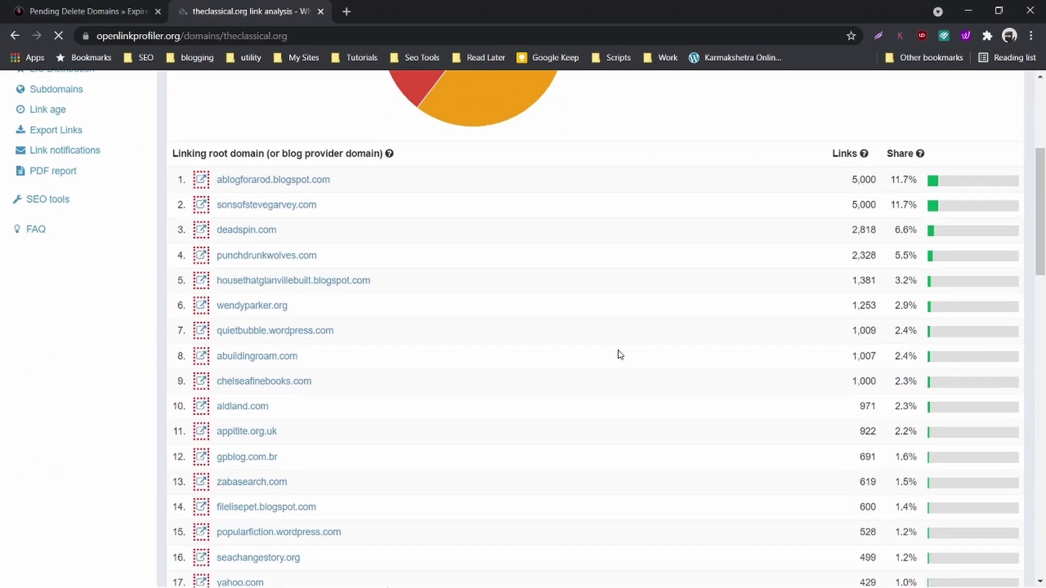
pyautogui.scroll(-4, 619, 355)
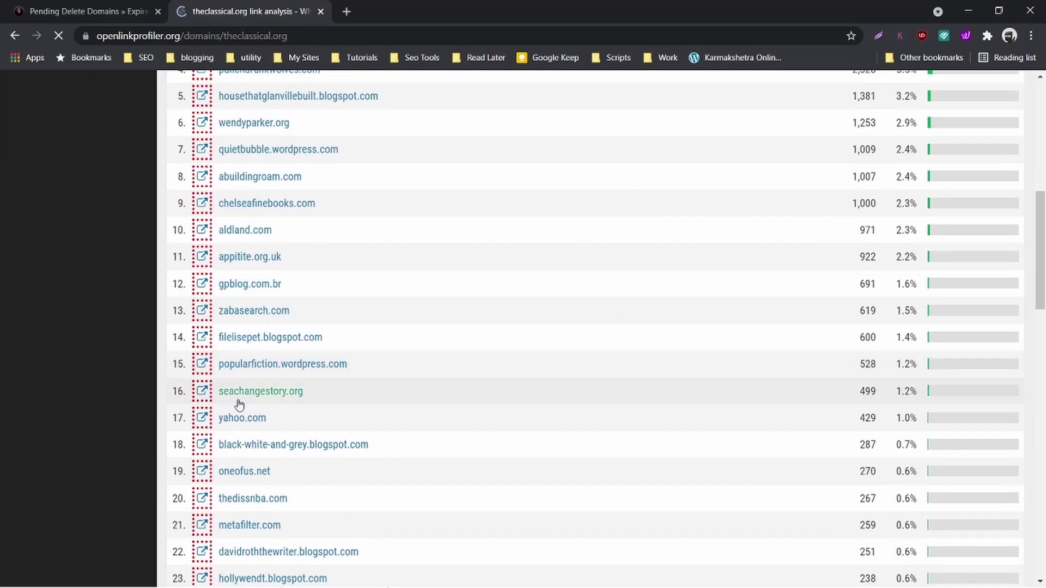
pyautogui.scroll(-1, 234, 424)
pyautogui.scroll(-1, 600, 340)
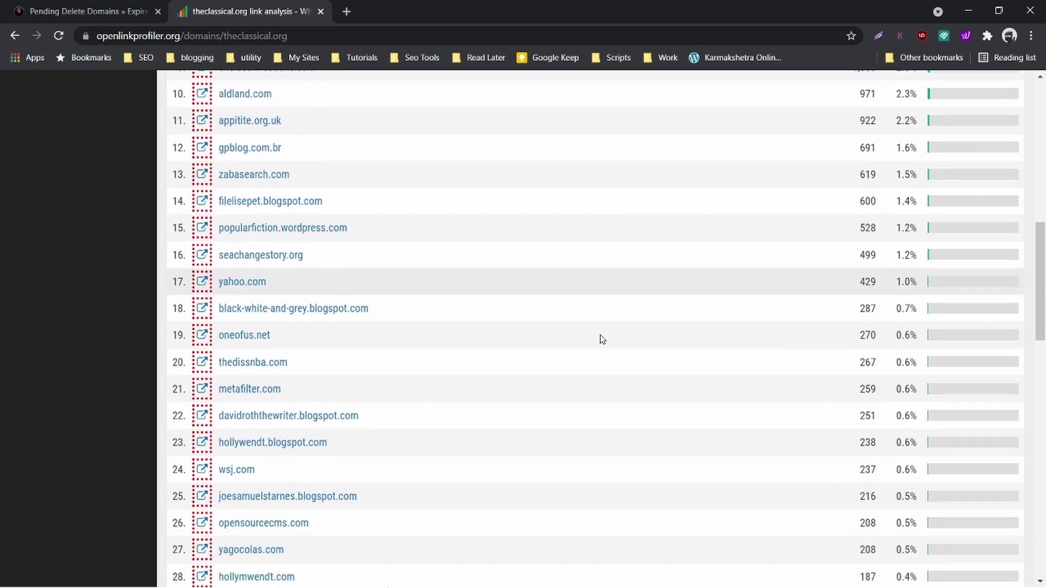
pyautogui.scroll(-3, 547, 468)
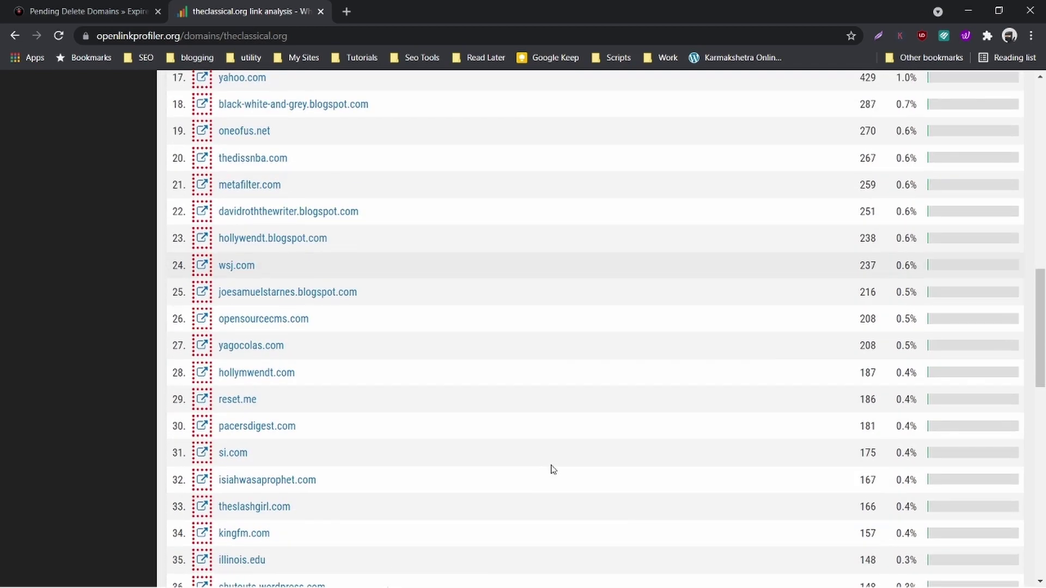
pyautogui.scroll(-3, 553, 469)
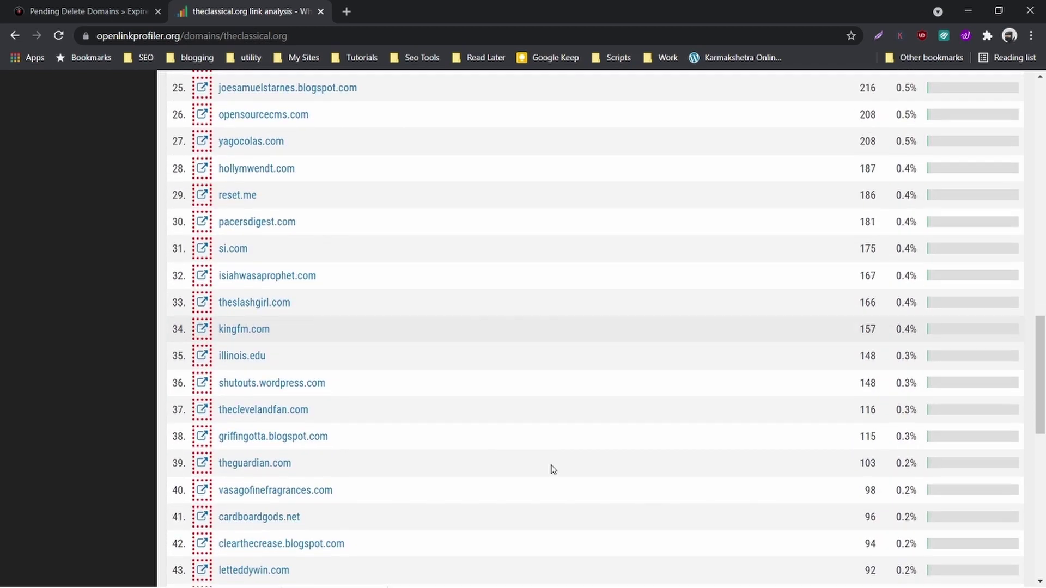
pyautogui.scroll(14, 556, 430)
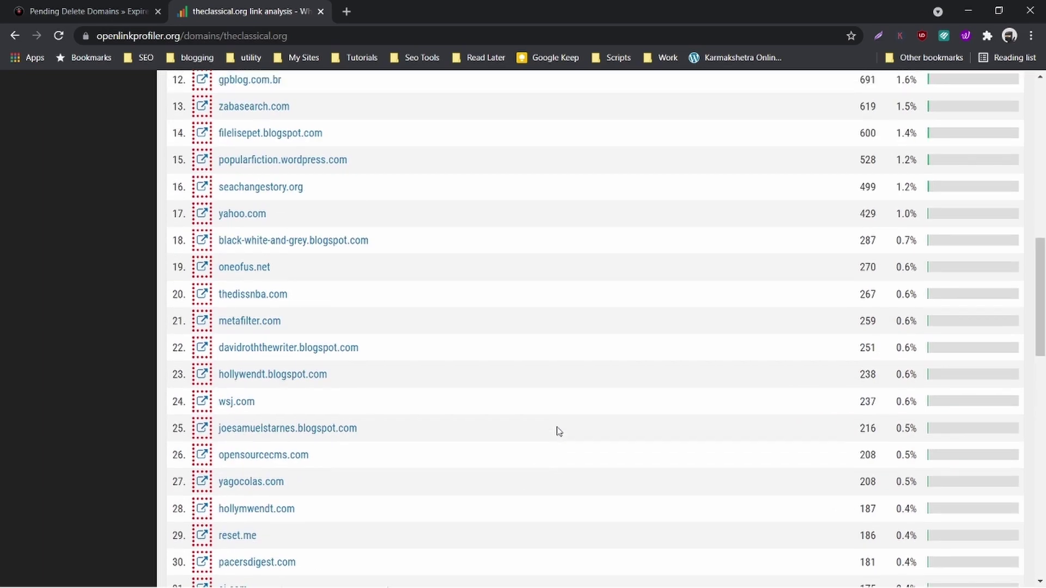
# Go back to ExpiredDomains.net, open the GoDaddy Appraisal for TheClassical.org, and check the domain's estimated value
pyautogui.click(59, 4)
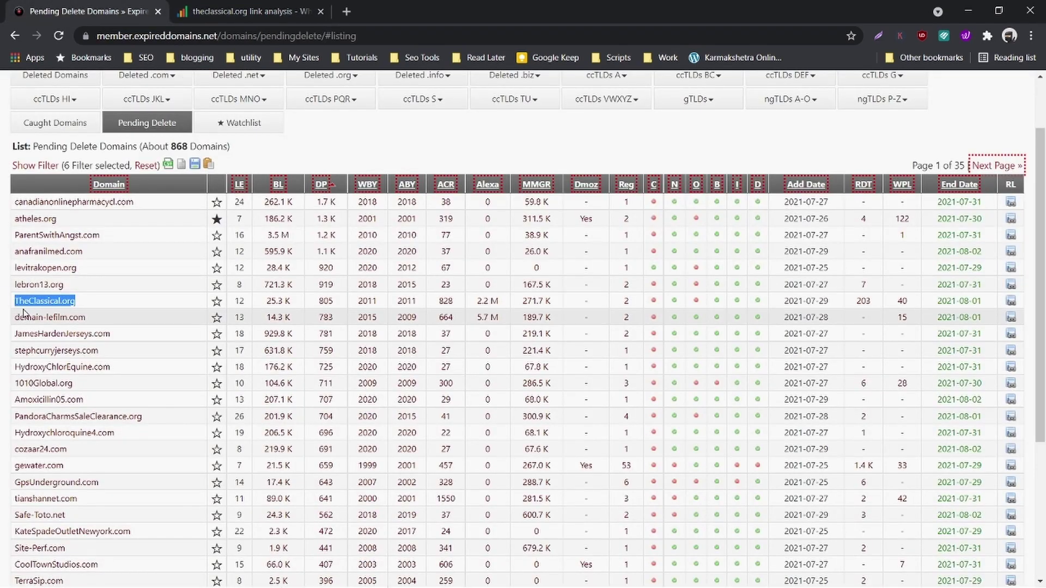
pyautogui.click(2, 303)
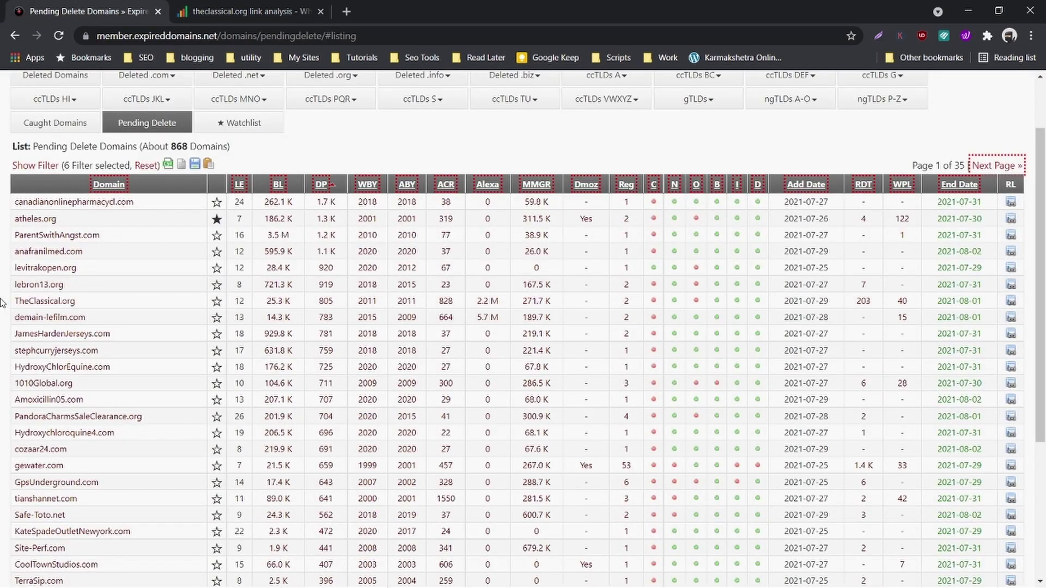
pyautogui.click(1011, 304)
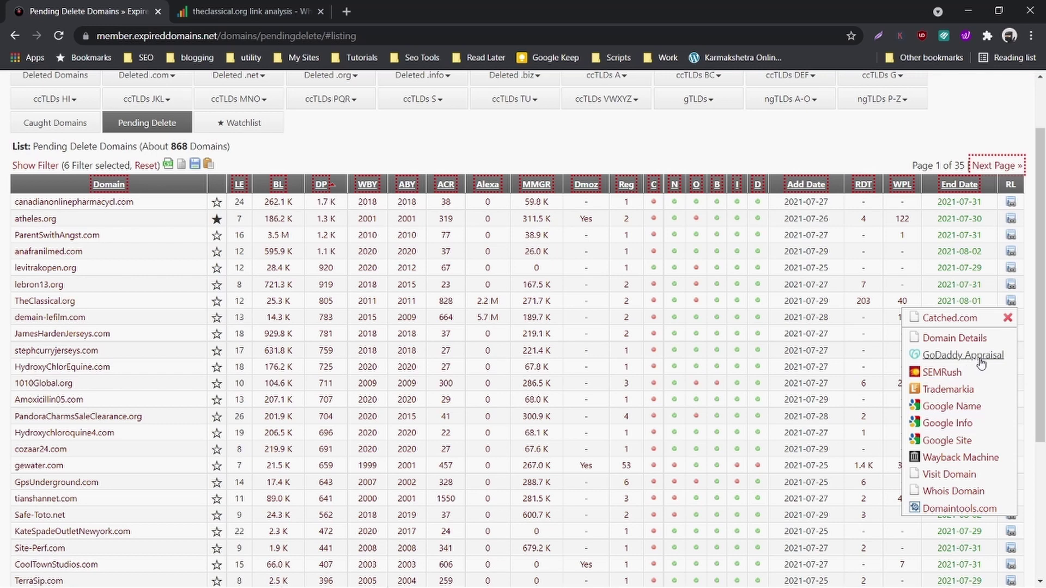
pyautogui.click(963, 356)
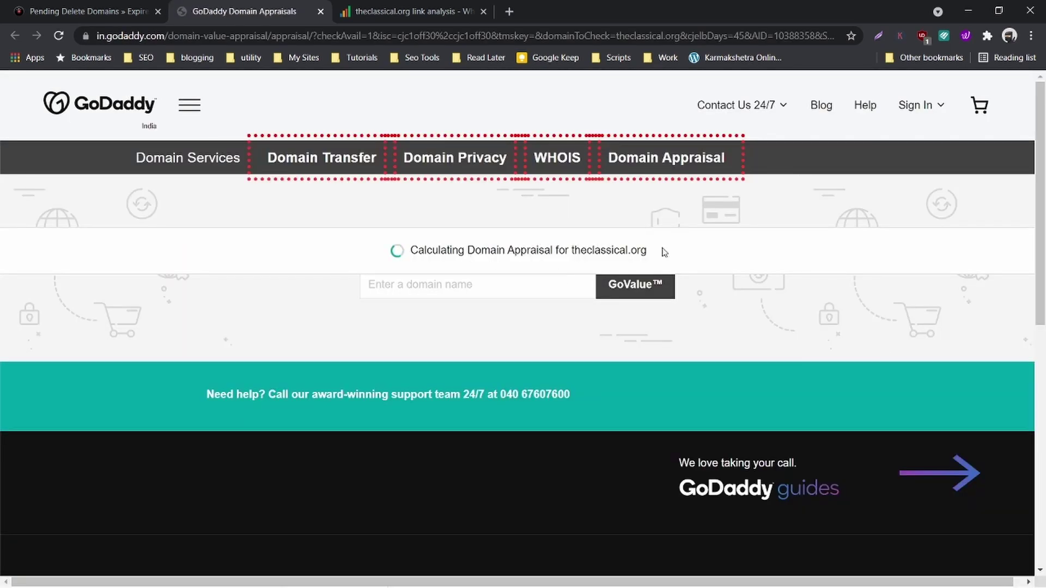
pyautogui.scroll(-1, 398, 395)
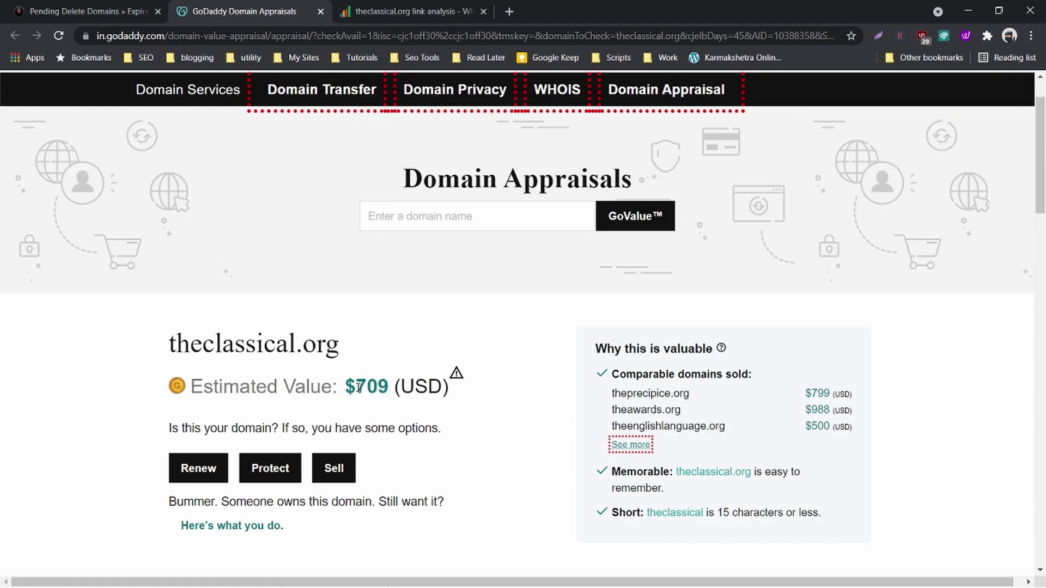
pyautogui.moveTo(359, 388); pyautogui.dragTo(389, 388)
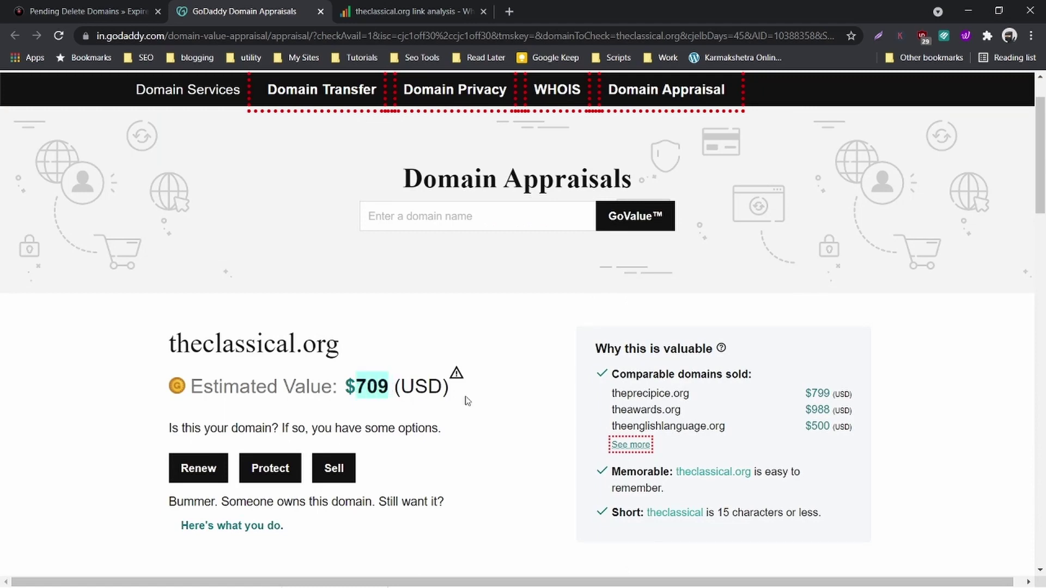
pyautogui.click(506, 411)
pyautogui.scroll(1, 506, 411)
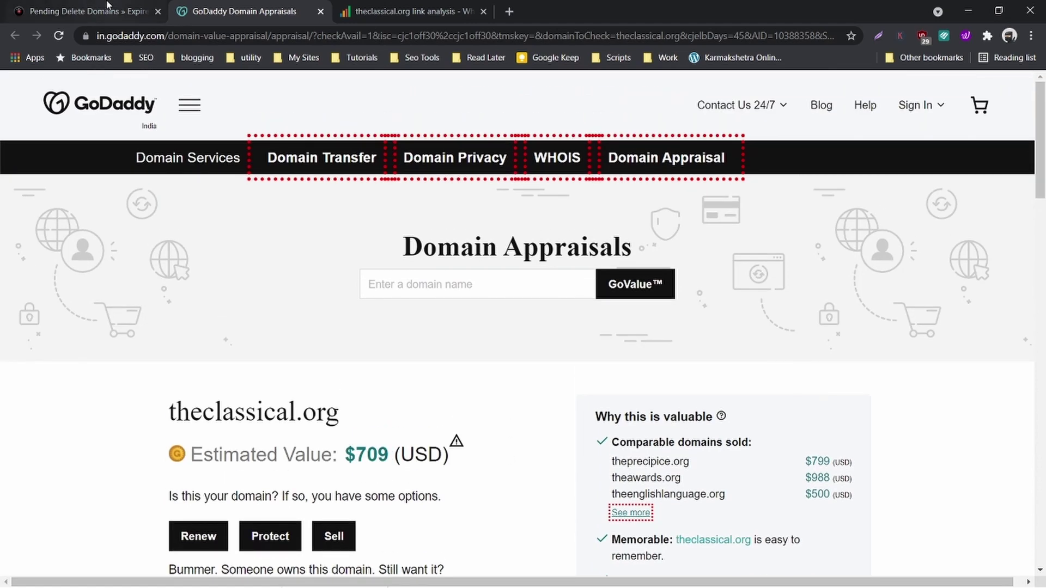
# Return to the pending delete list on ExpiredDomains.net, check the related links for atheles.org, and review the listed domains
pyautogui.click(107, 8)
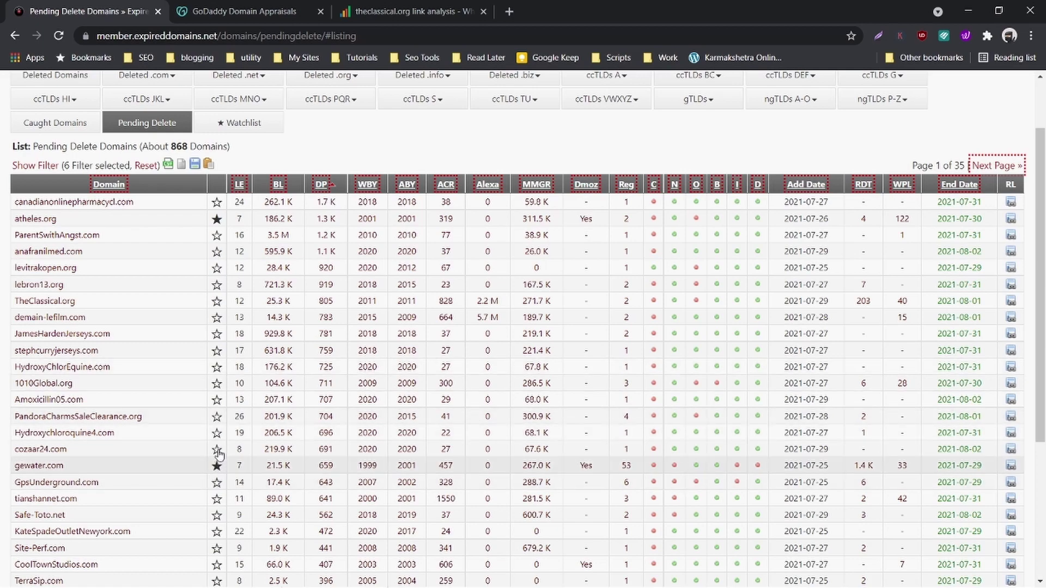
pyautogui.scroll(3, 213, 447)
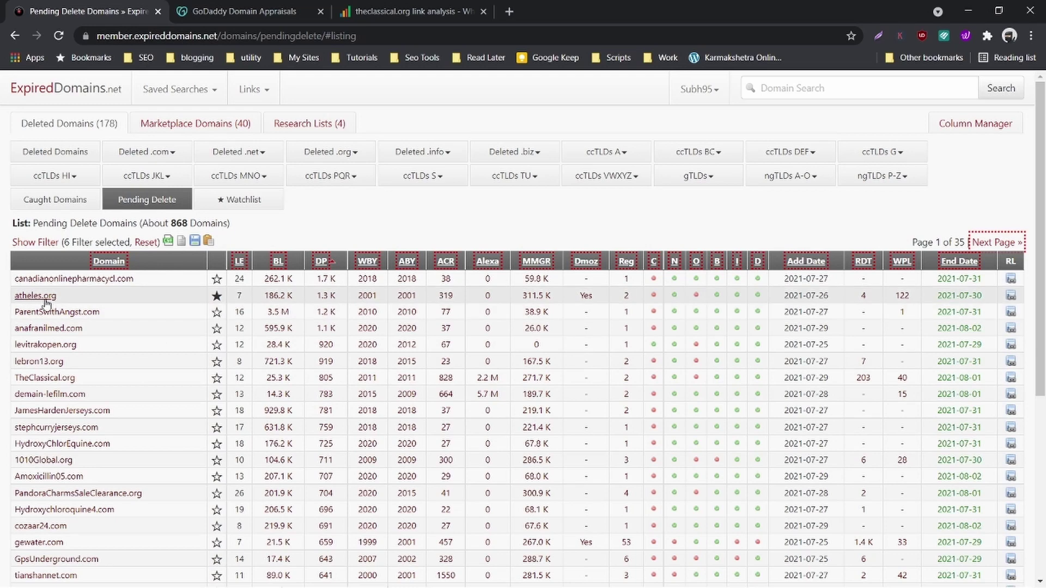
pyautogui.click(1010, 297)
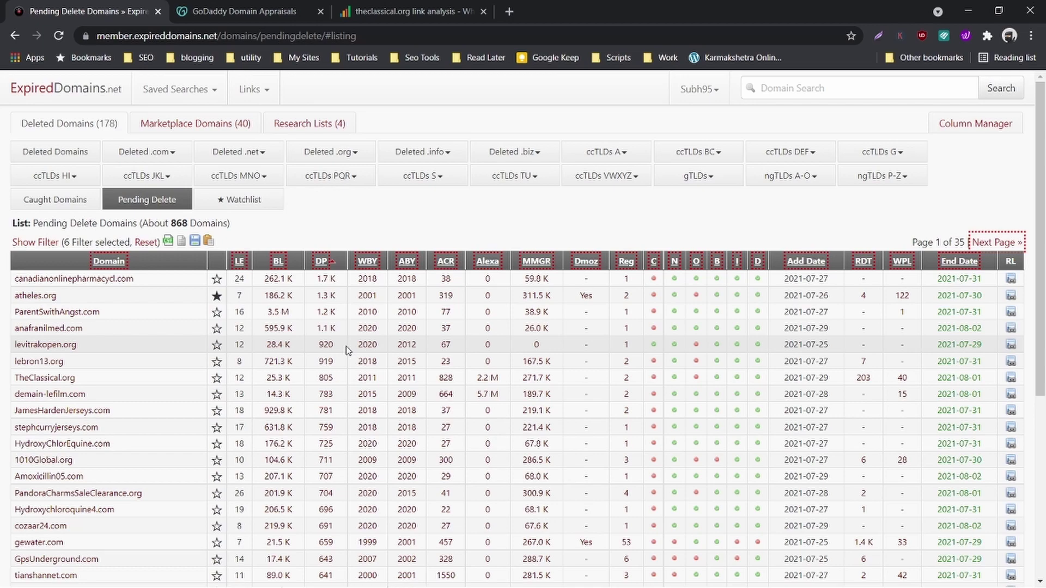
pyautogui.scroll(-3, 349, 342)
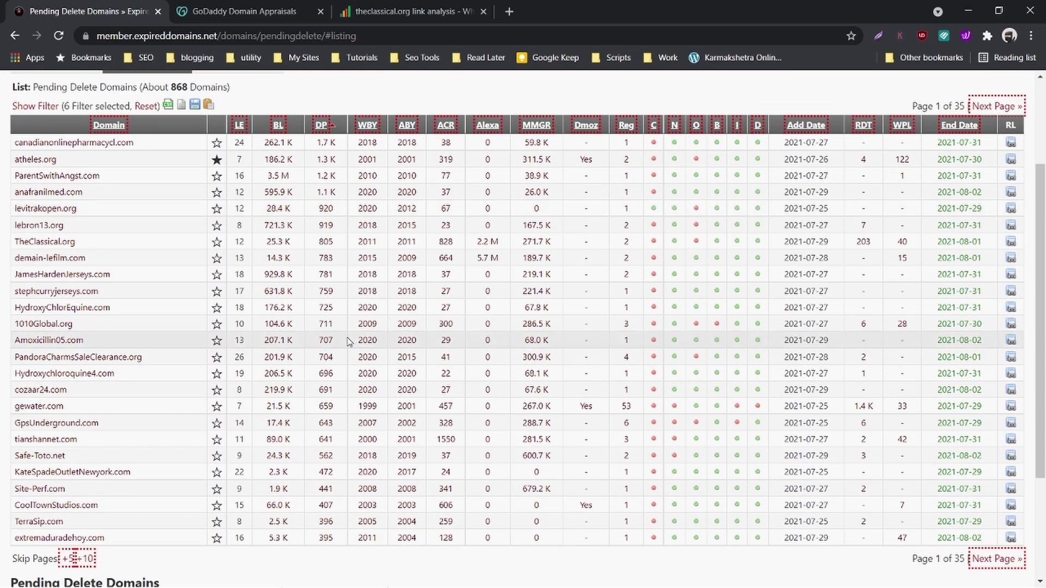
pyautogui.scroll(3, 348, 342)
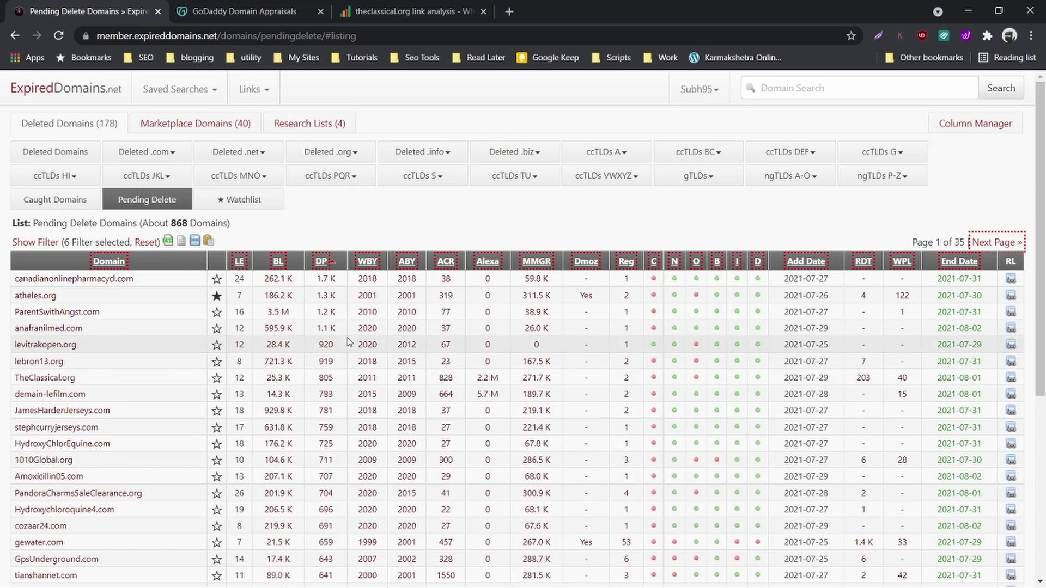